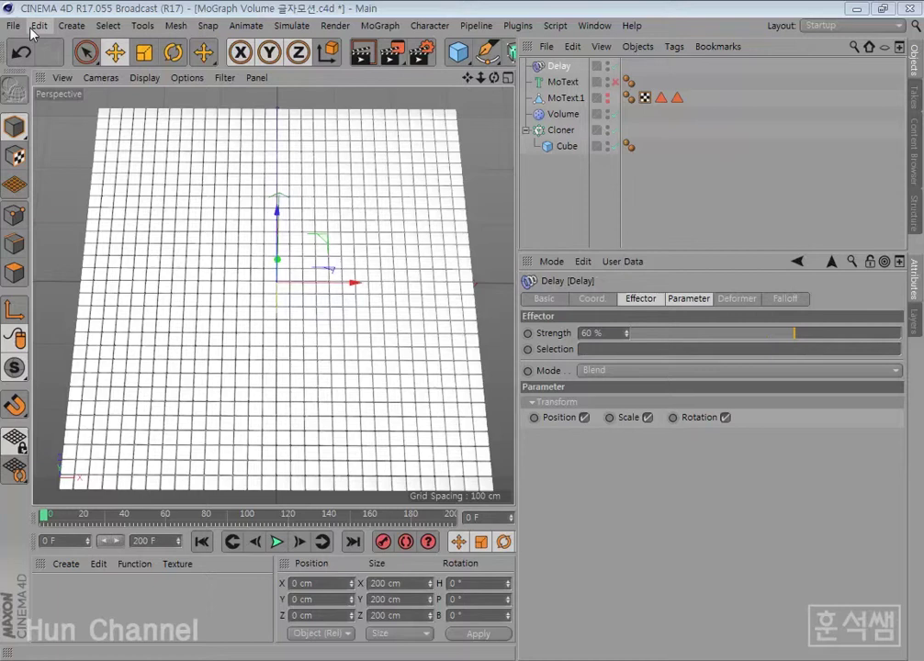
Create a new empty project, then switch to the MoGraph Volume scene
click(13, 24)
click(28, 45)
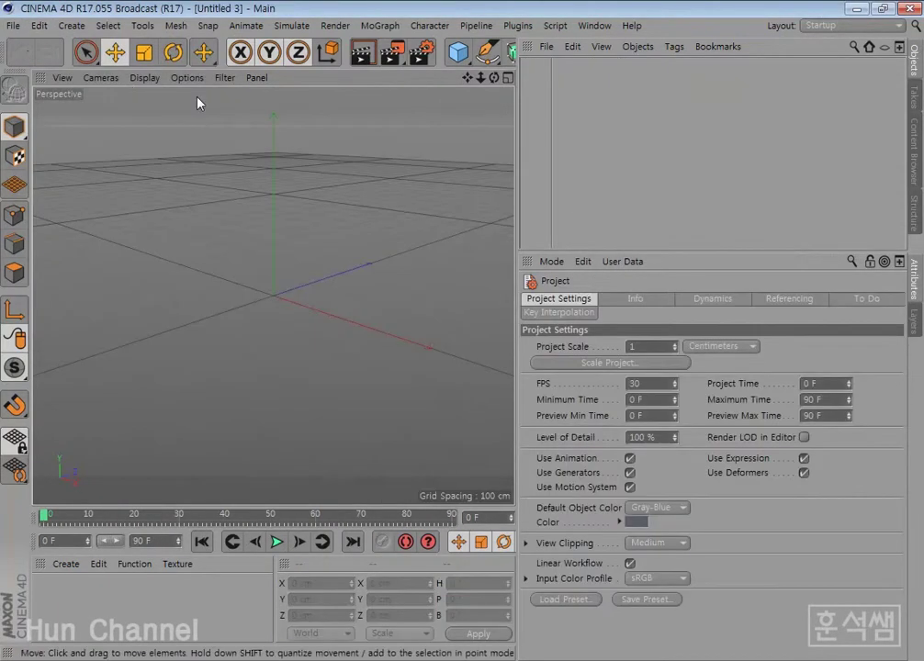
click(604, 30)
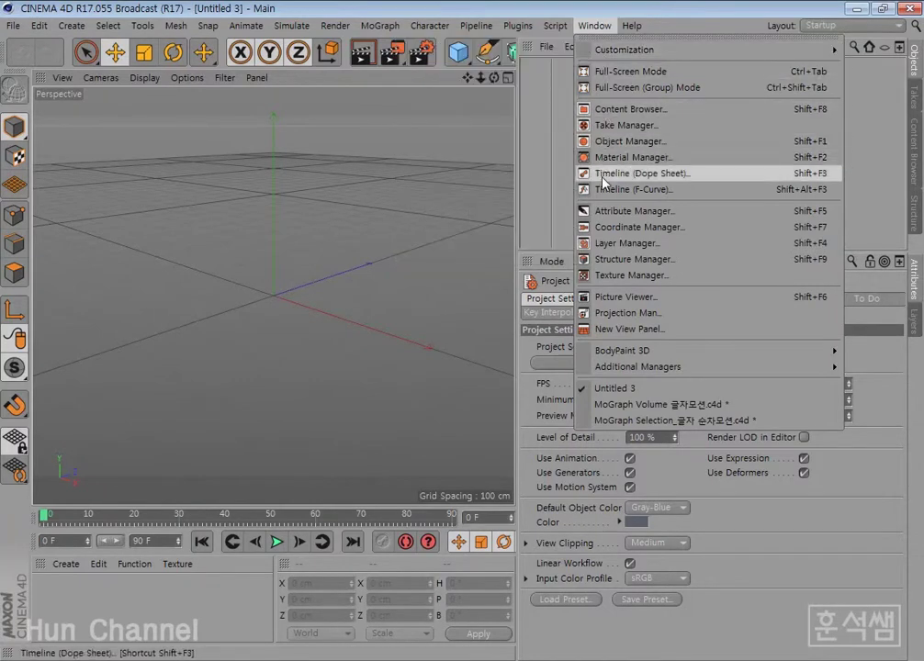
click(621, 411)
Select the Cloner and Cube in MoGraph Volume, then return to Untitled 3
click(560, 130)
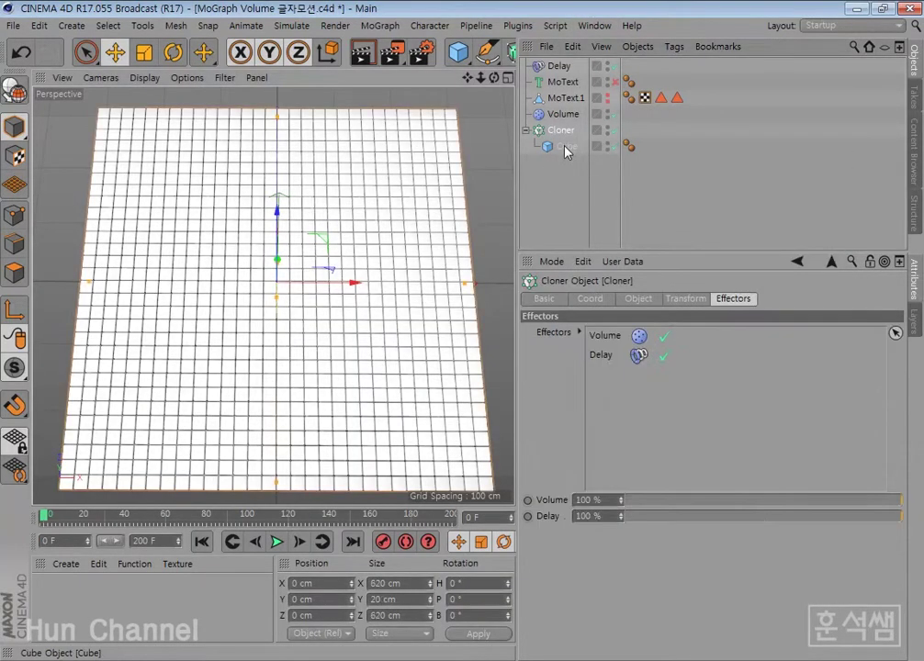
ctrl+click(565, 146)
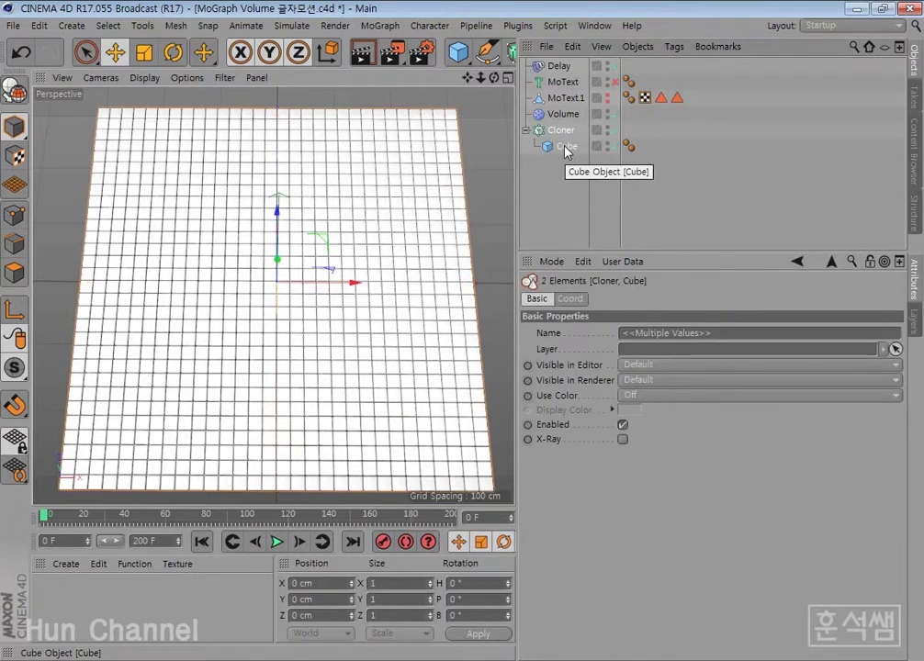
click(594, 26)
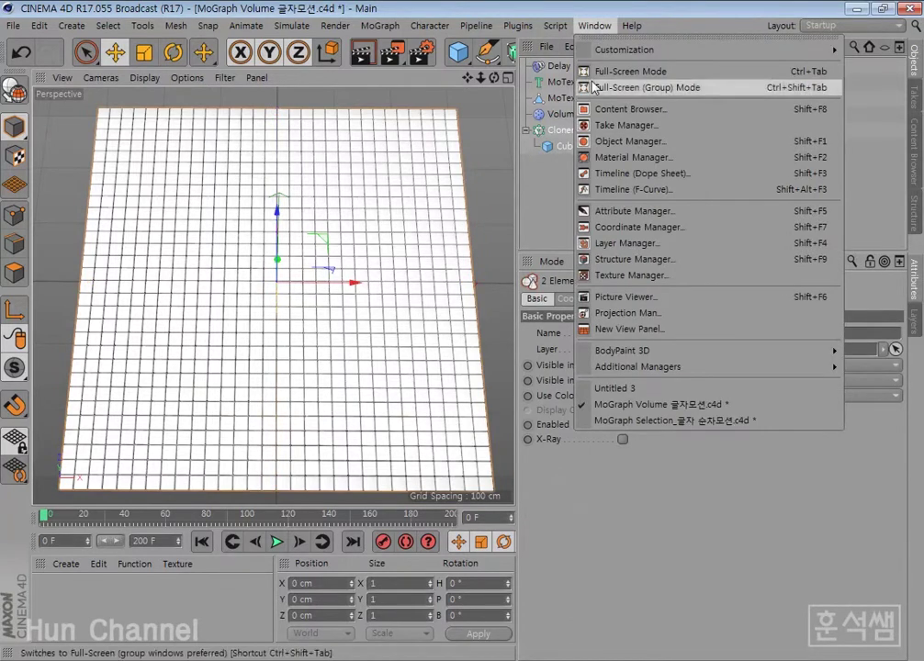
click(615, 388)
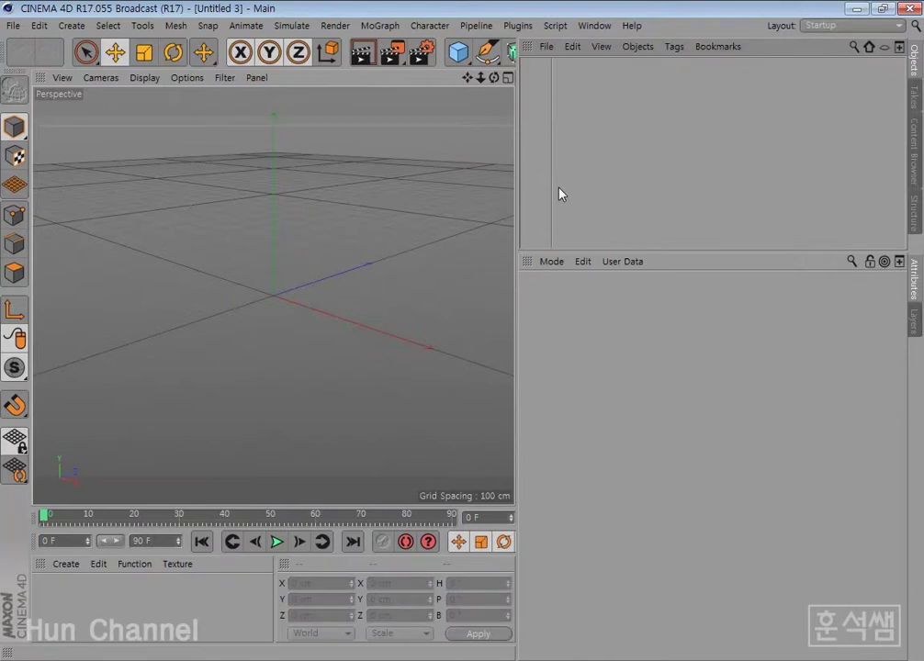
Paste the Cloner with its Cube into Untitled 3 and view the flat grid from above
key(ctrl+v)
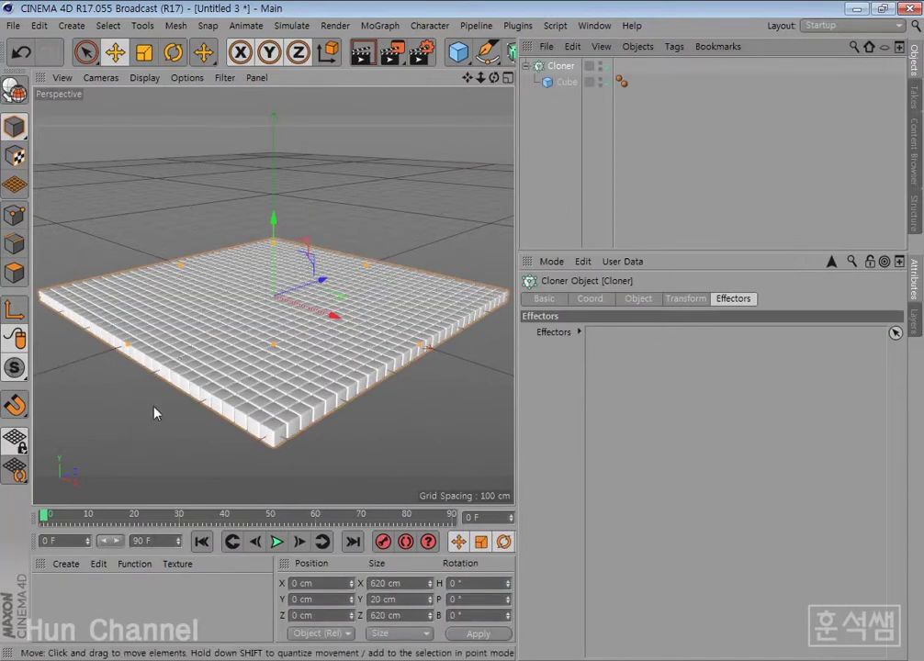
alt+drag(170, 401, 236, 460)
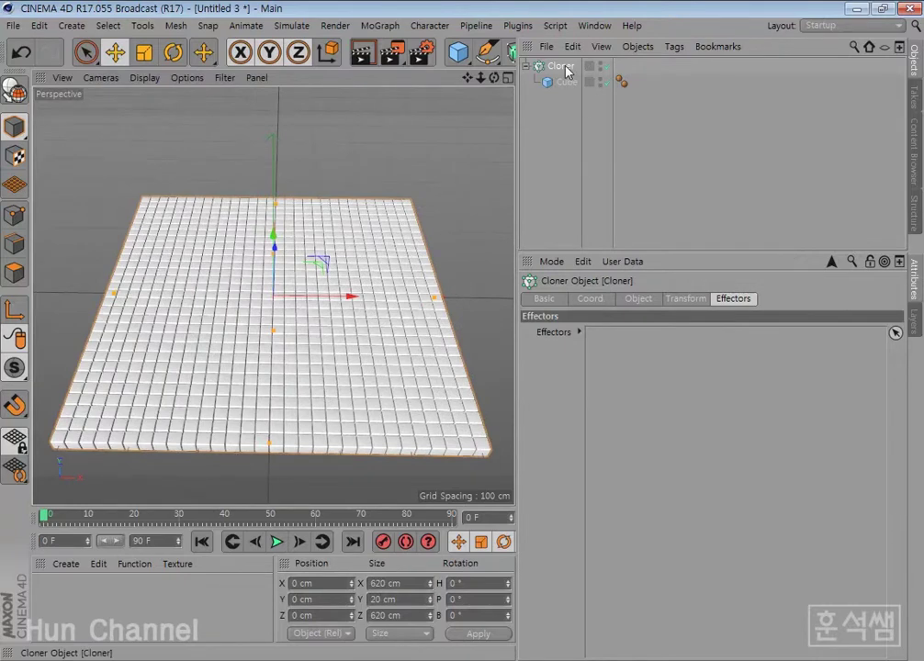
click(379, 25)
mouse_move(404, 50)
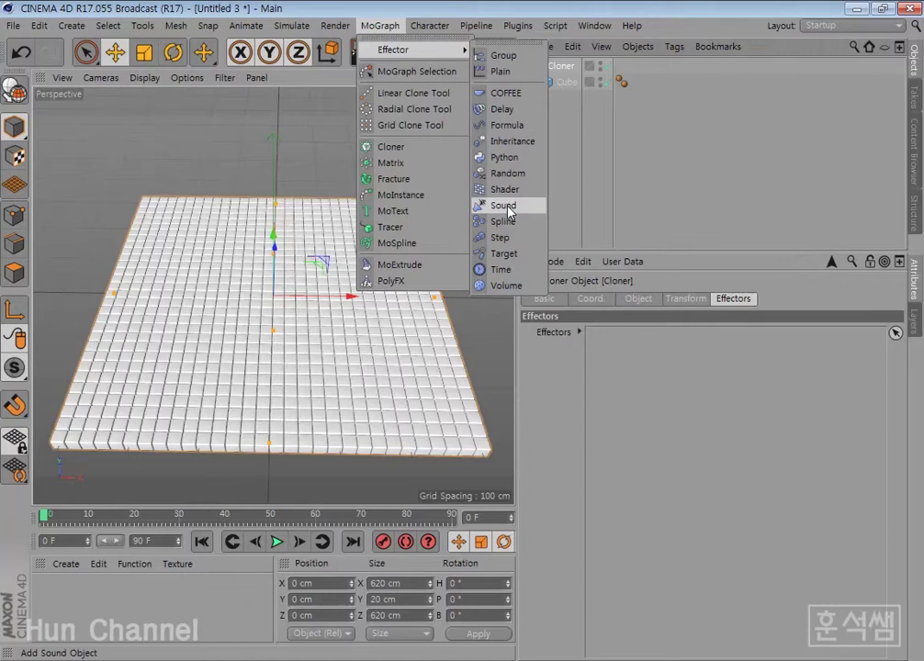
Add a Sound effector and load 오디오 이펙트.mp3 as its sound file without copying it
click(504, 206)
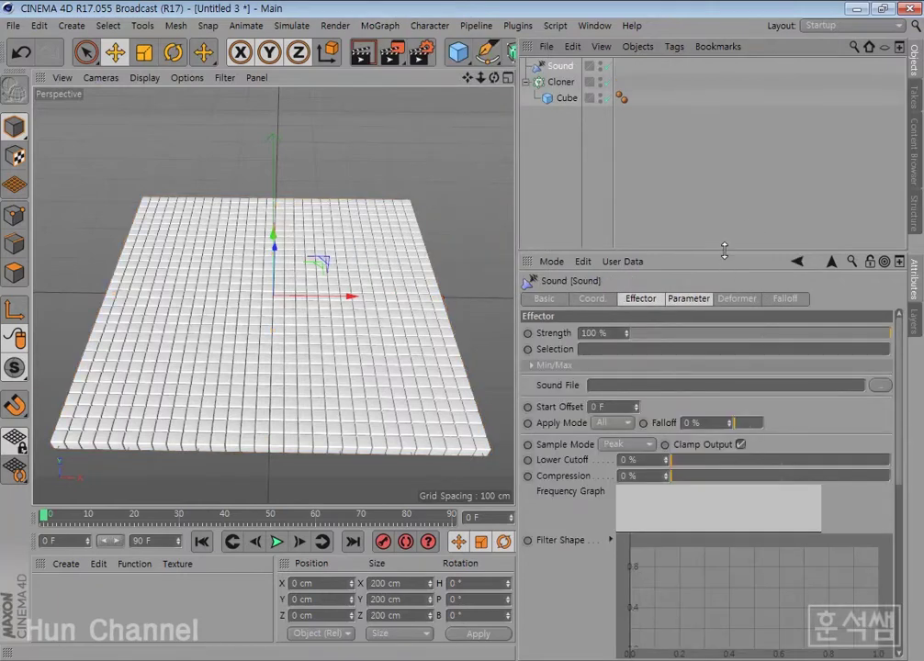
drag(725, 250, 724, 167)
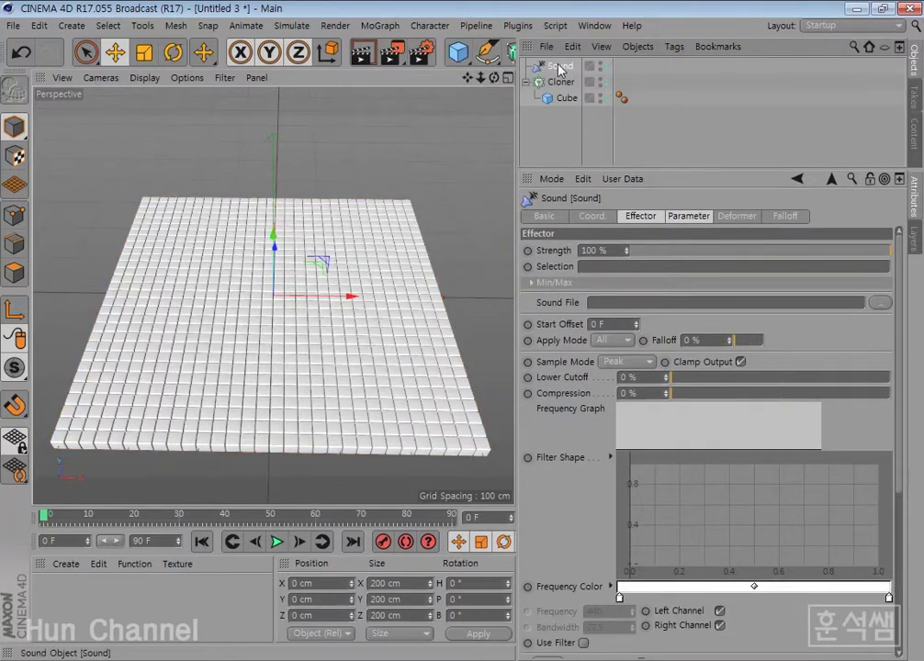
click(882, 304)
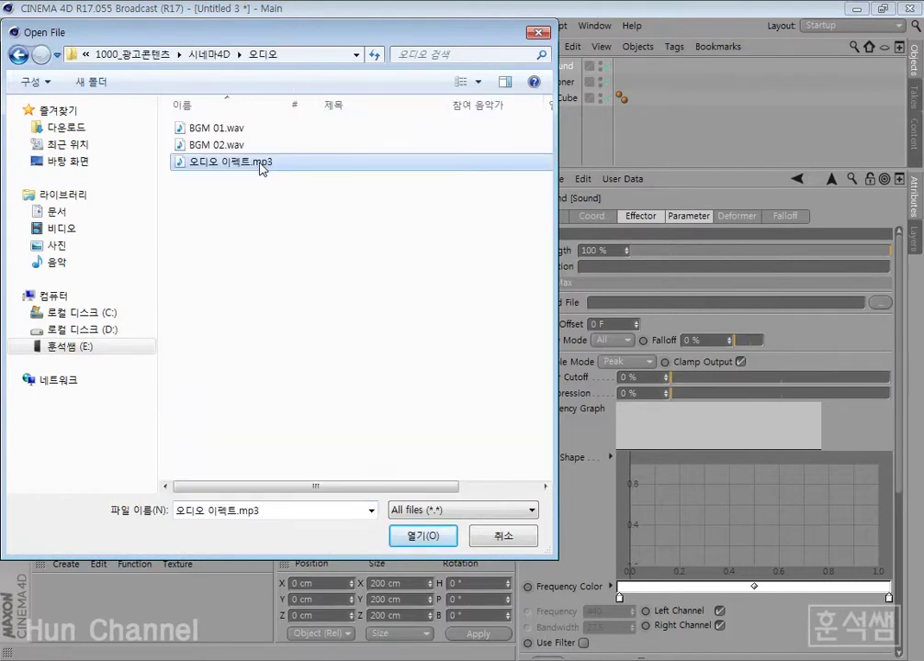
click(415, 534)
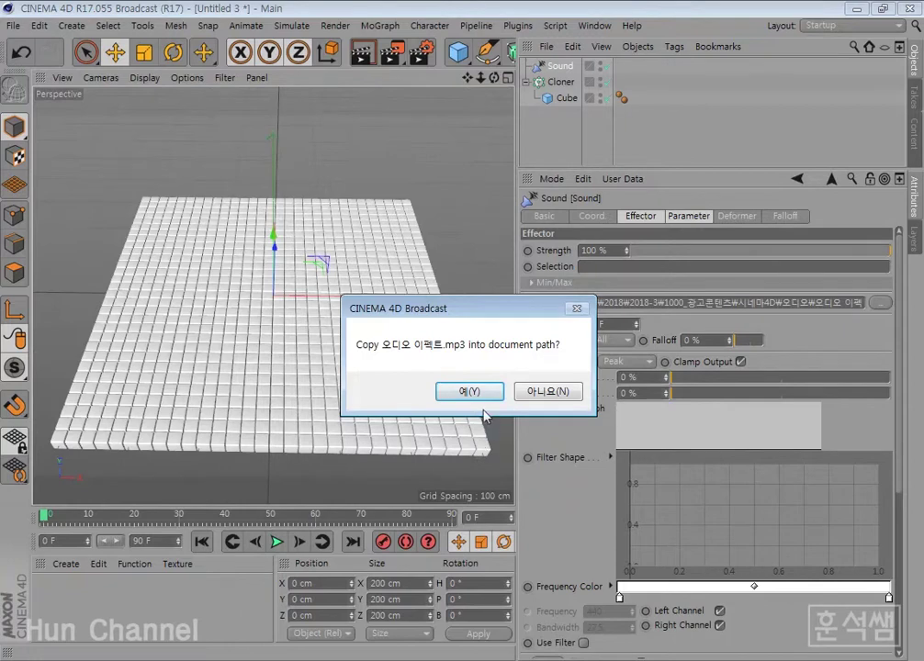
click(548, 392)
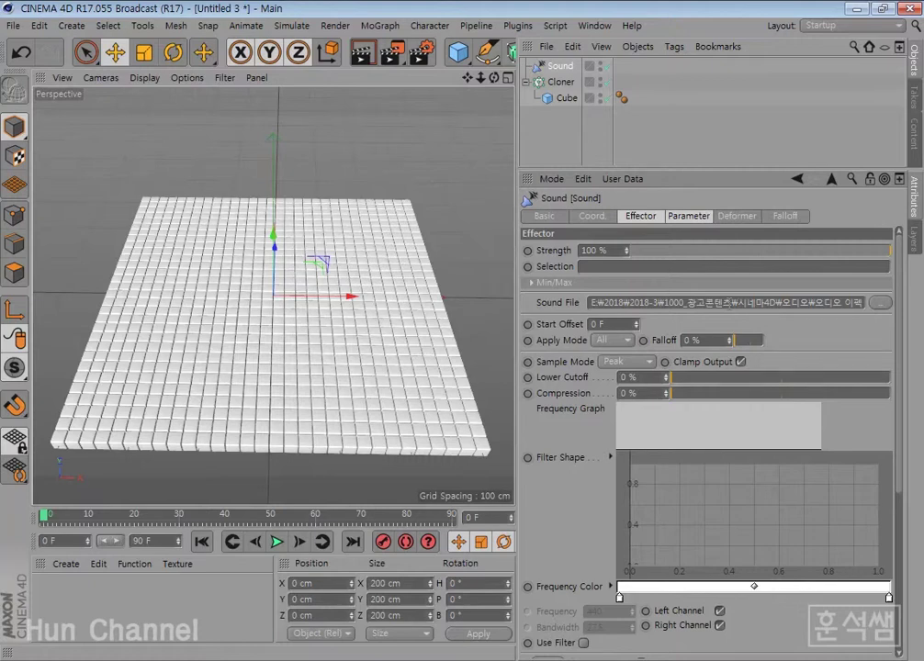
Enable Scale on the Sound effector (S.Y 2), preview playback, and set the end frame to 300
click(689, 218)
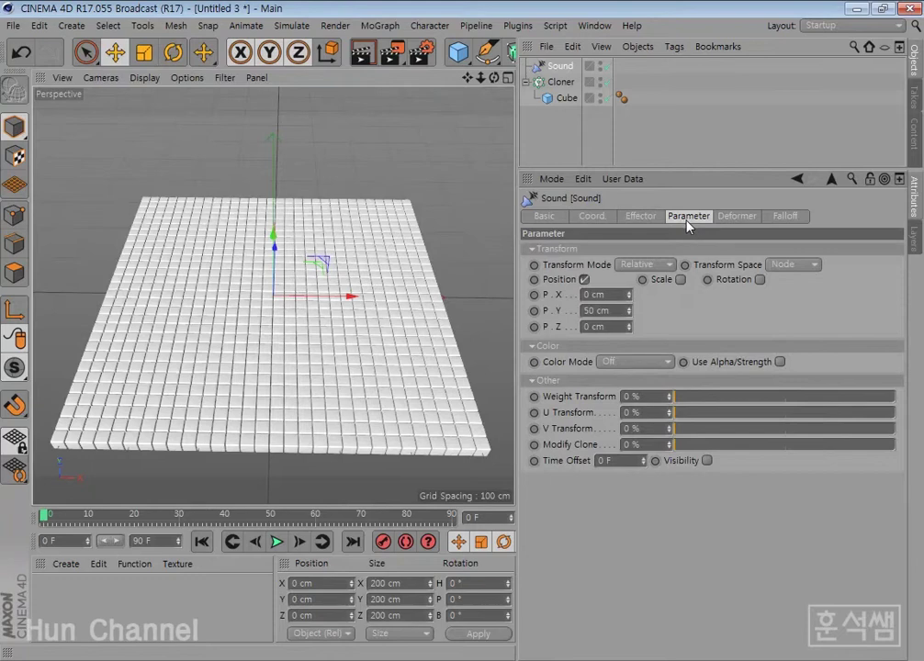
click(681, 279)
text(2)
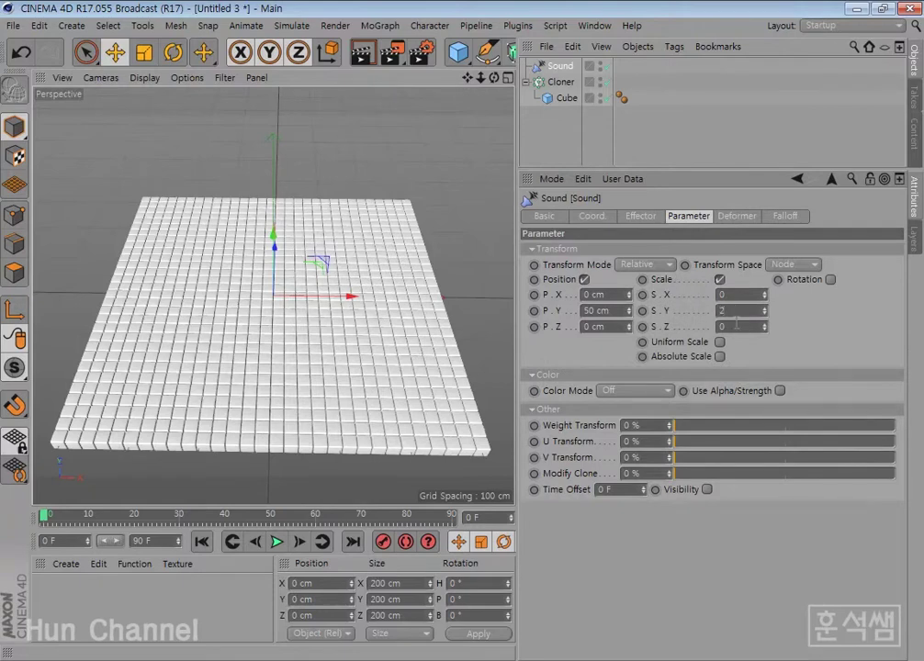
click(277, 542)
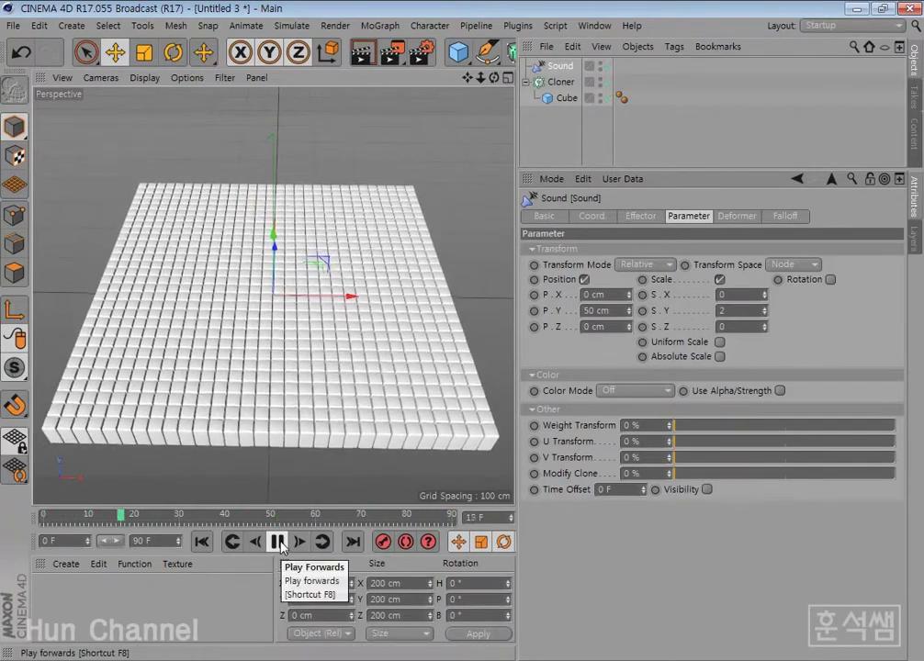
click(277, 541)
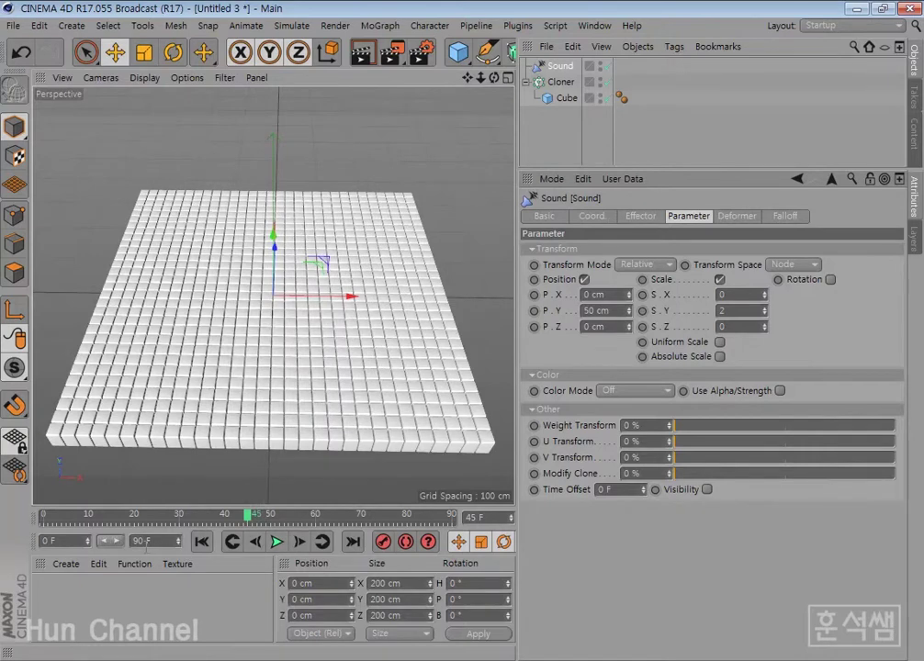
text(1)
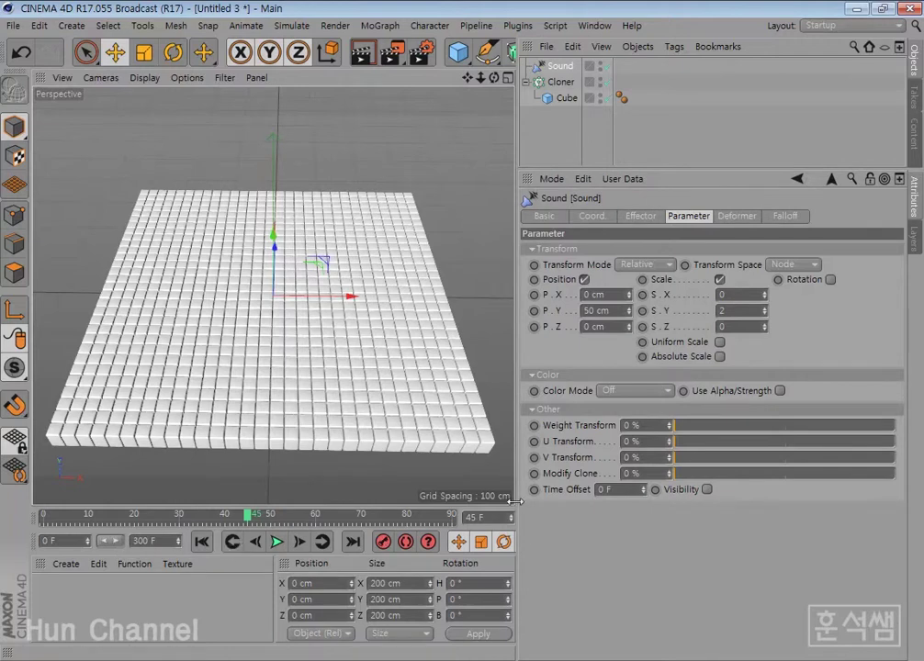
drag(515, 501, 584, 499)
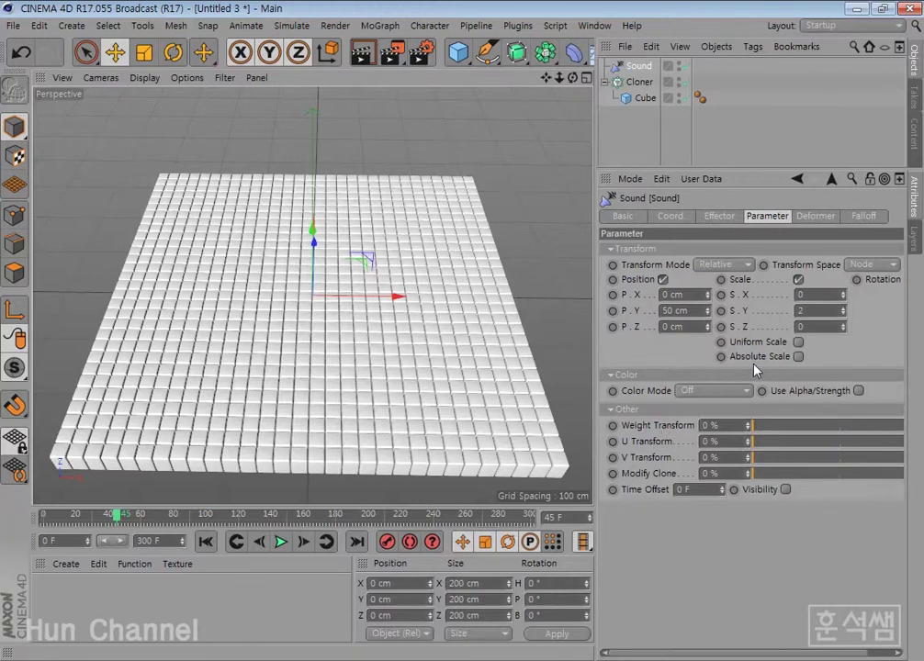
Give the clones a User Defined colour of H 50°, S 85% with Use Alpha/Strength enabled
click(730, 215)
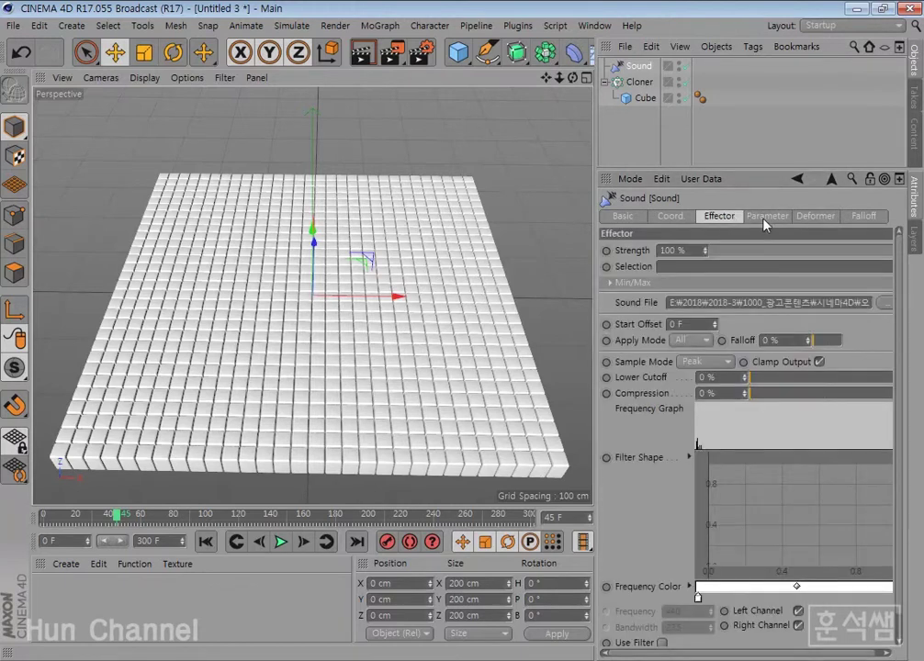
click(766, 218)
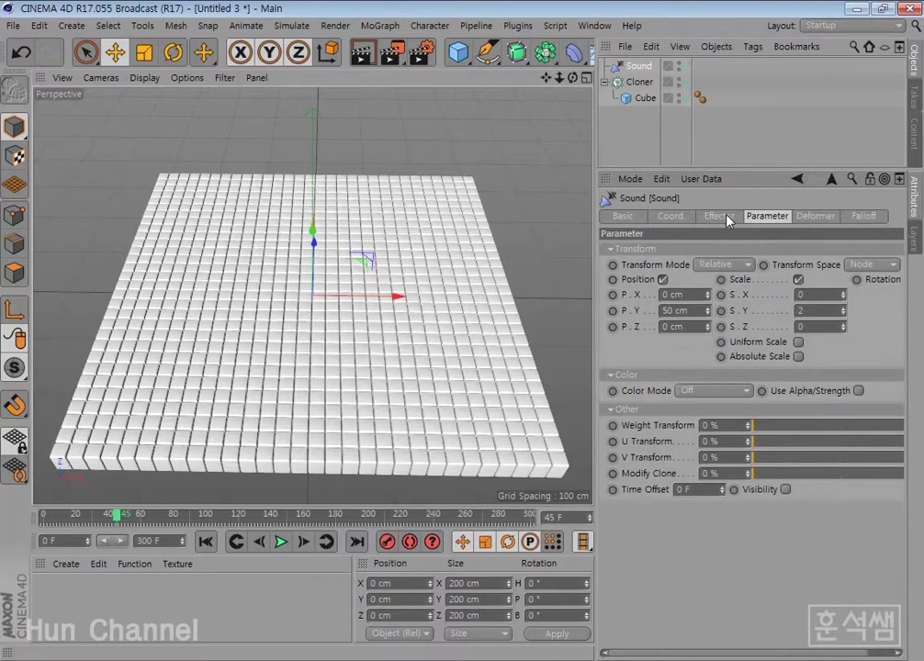
click(726, 217)
click(766, 216)
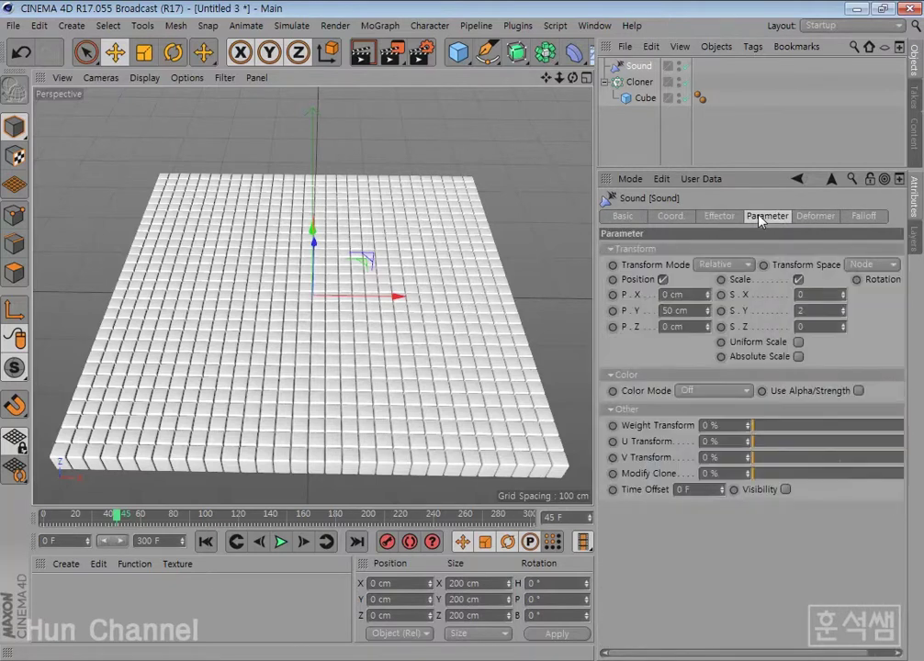
click(741, 393)
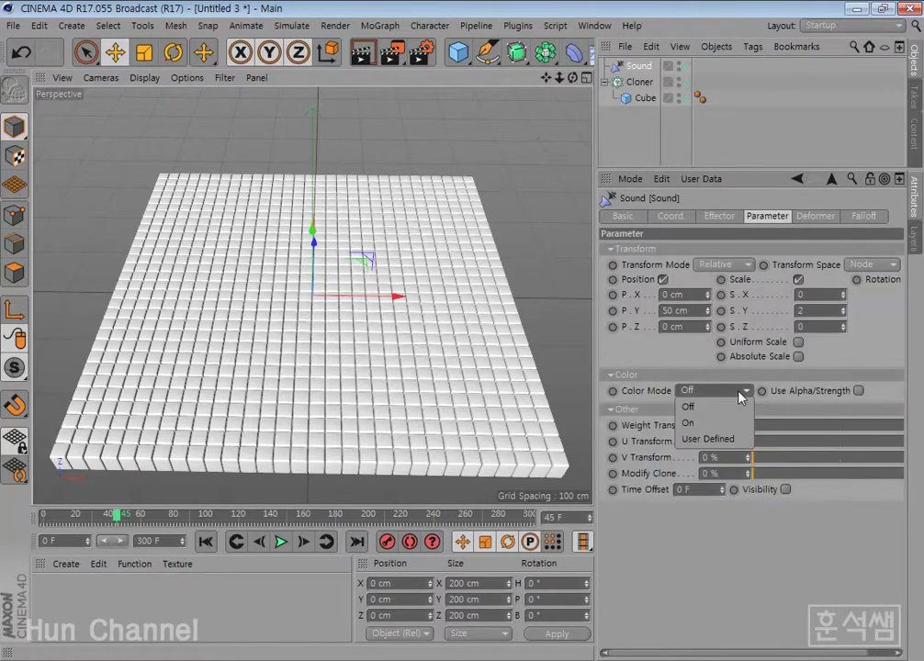
click(726, 439)
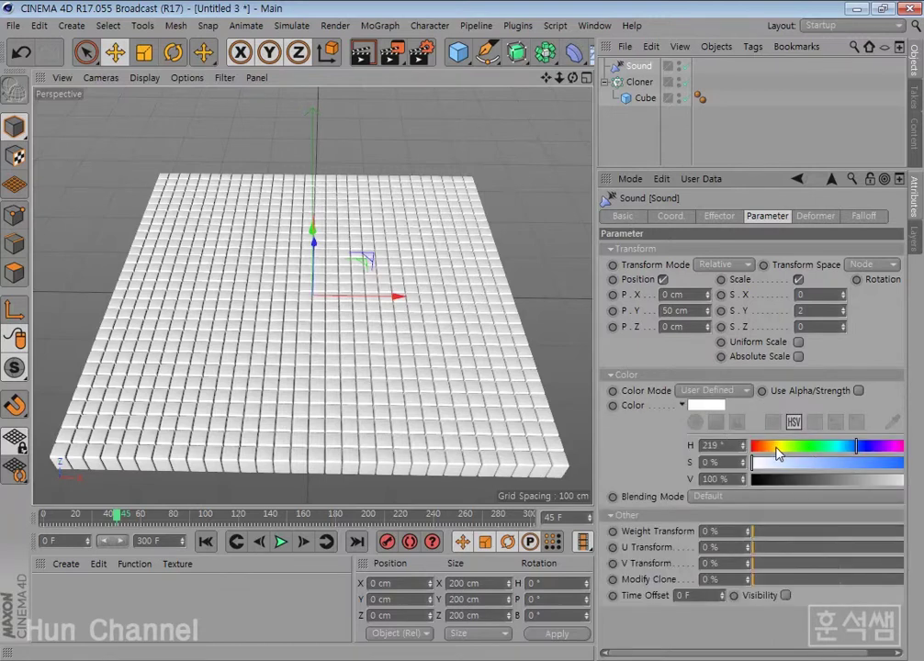
click(777, 453)
drag(835, 466, 897, 464)
click(857, 391)
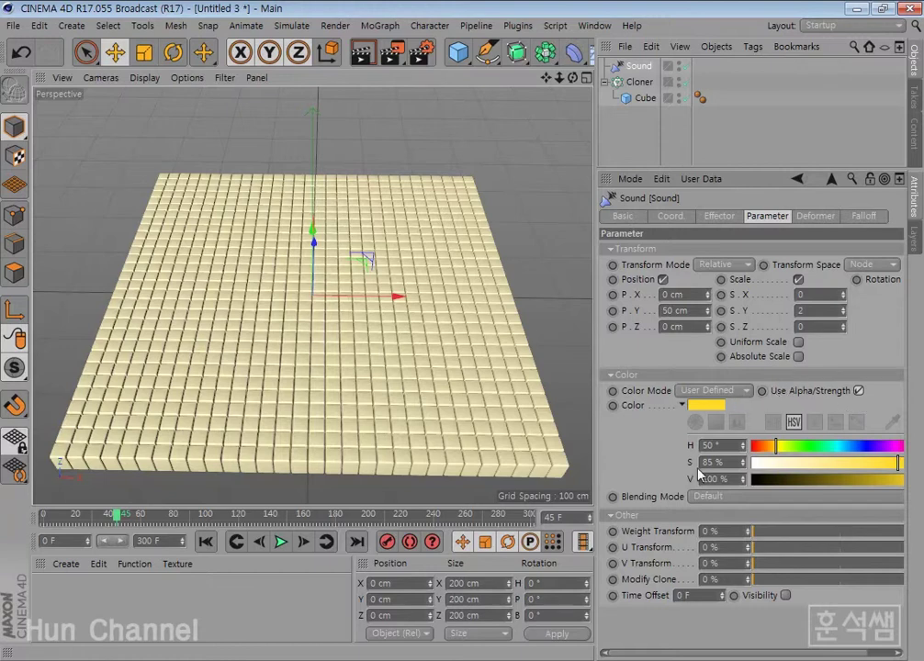
click(716, 218)
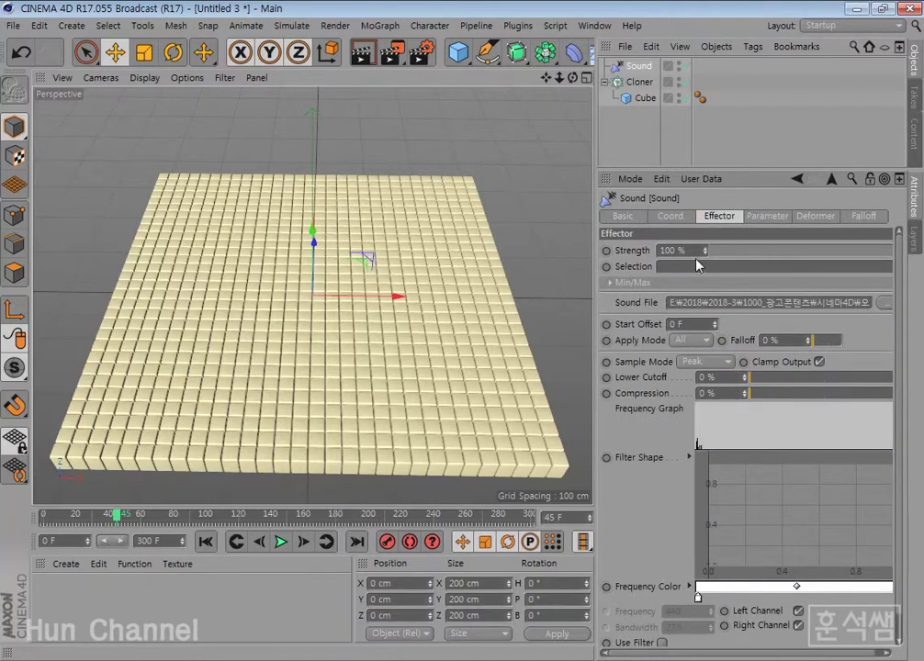
Set the Sound effector's Sample Mode to Average and preview the animation
click(711, 362)
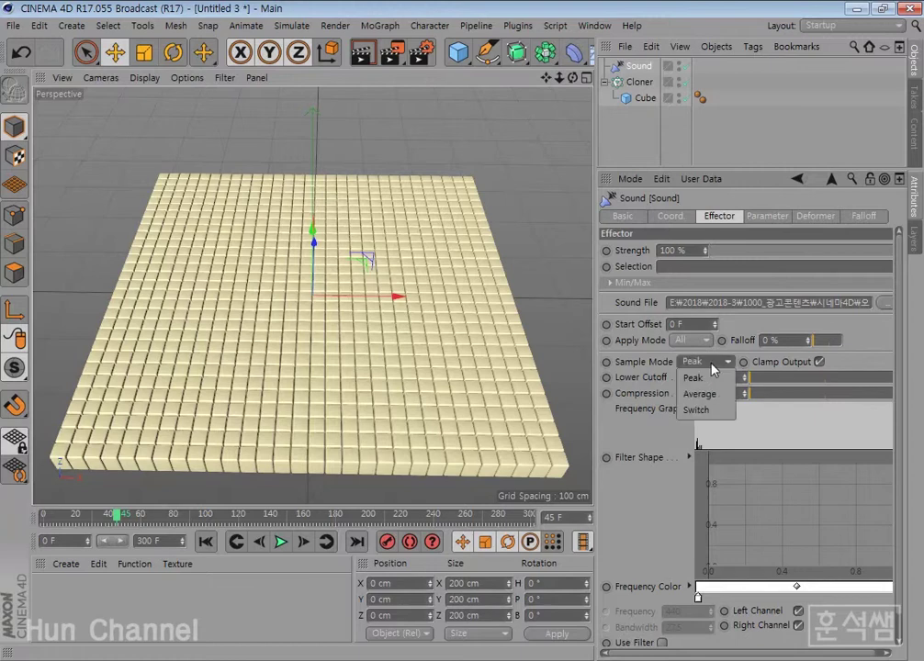
click(705, 341)
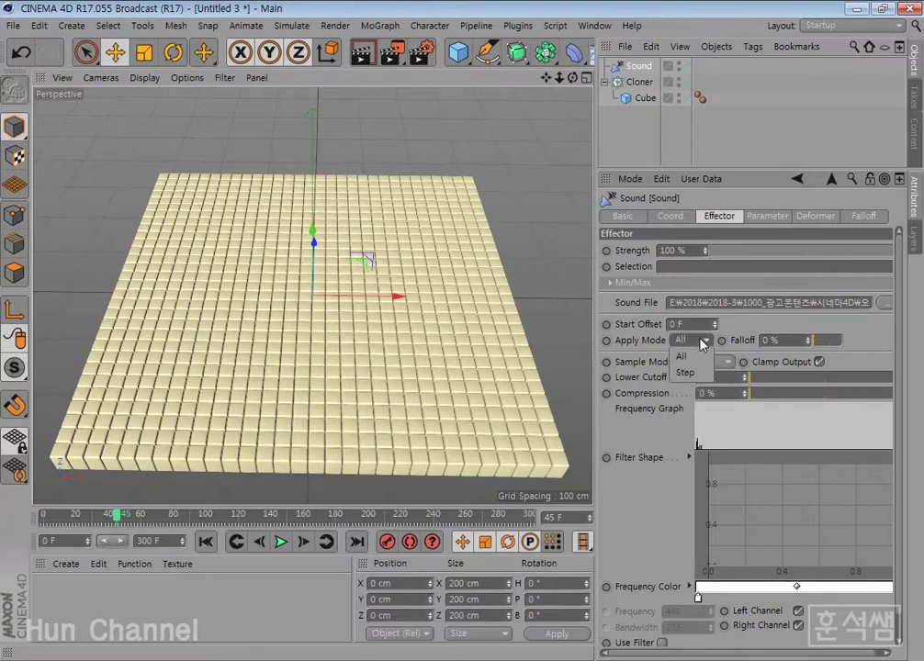
click(752, 326)
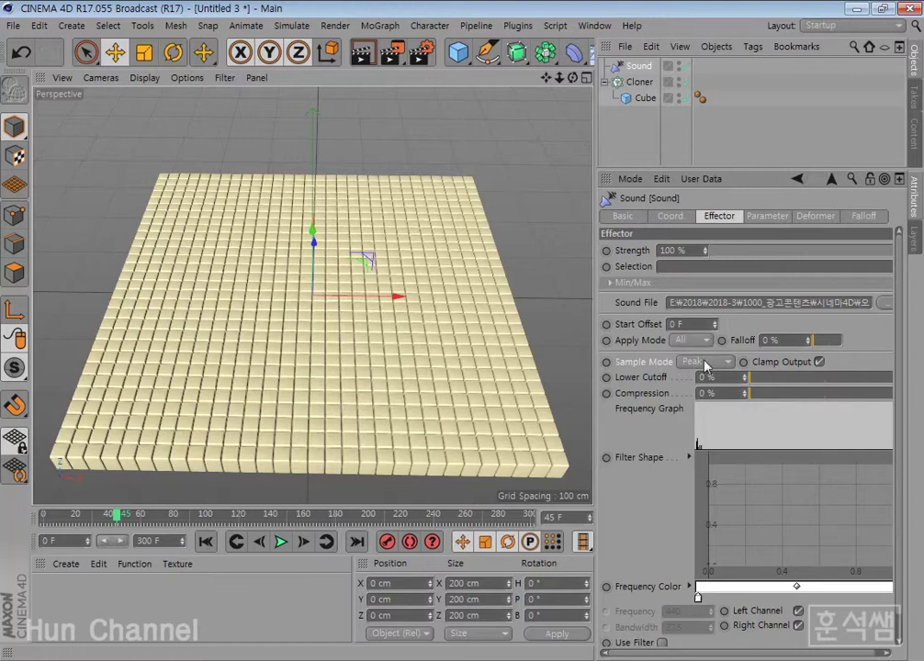
click(704, 361)
click(699, 393)
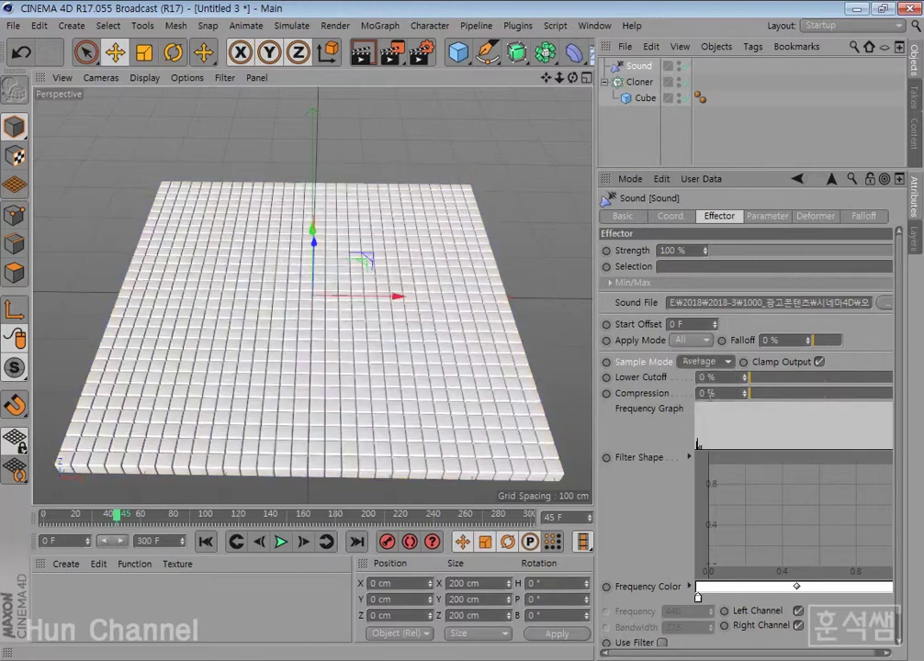
click(282, 544)
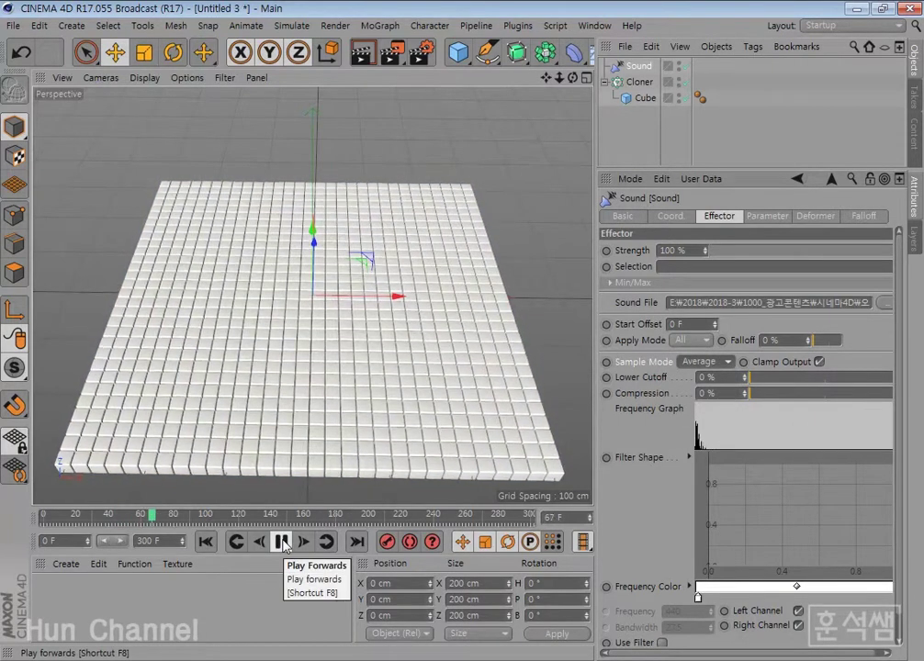
Change Sample Mode to Switch, then to Peak
click(703, 362)
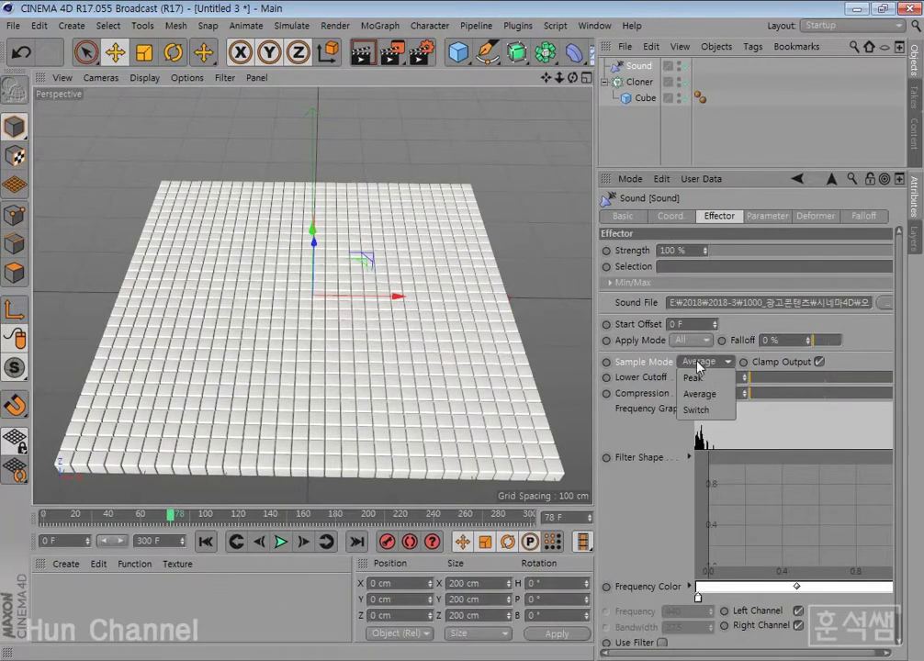
click(699, 409)
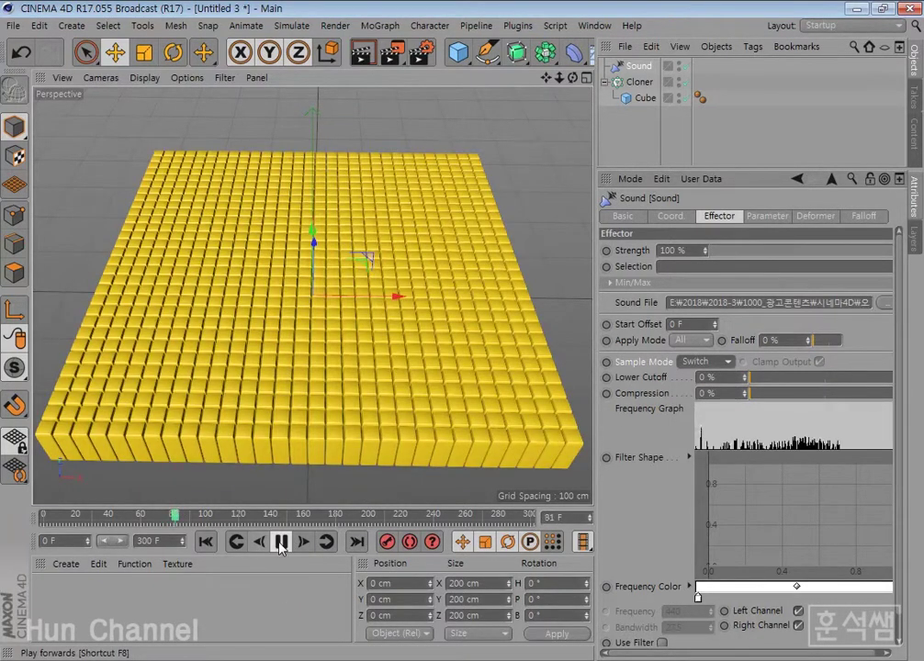
click(703, 362)
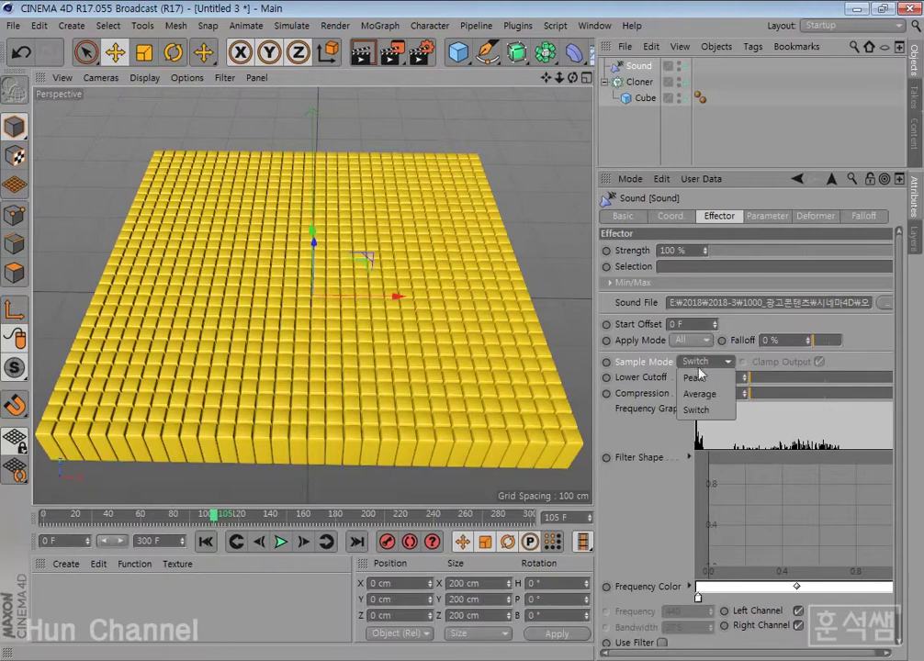
click(696, 376)
Set the Sound effector to Step apply mode with Peak sampling
click(695, 340)
click(687, 372)
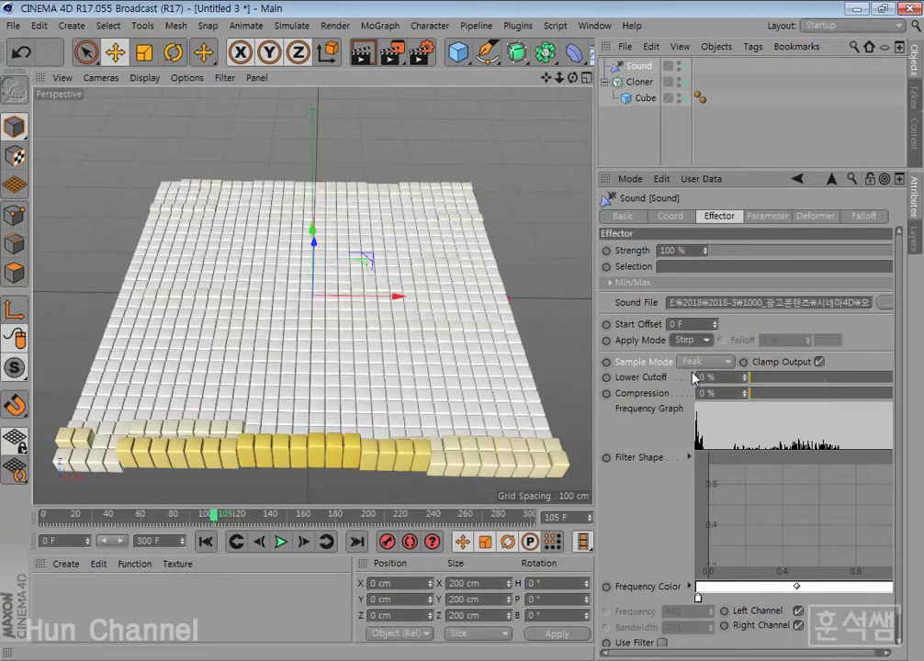
click(691, 364)
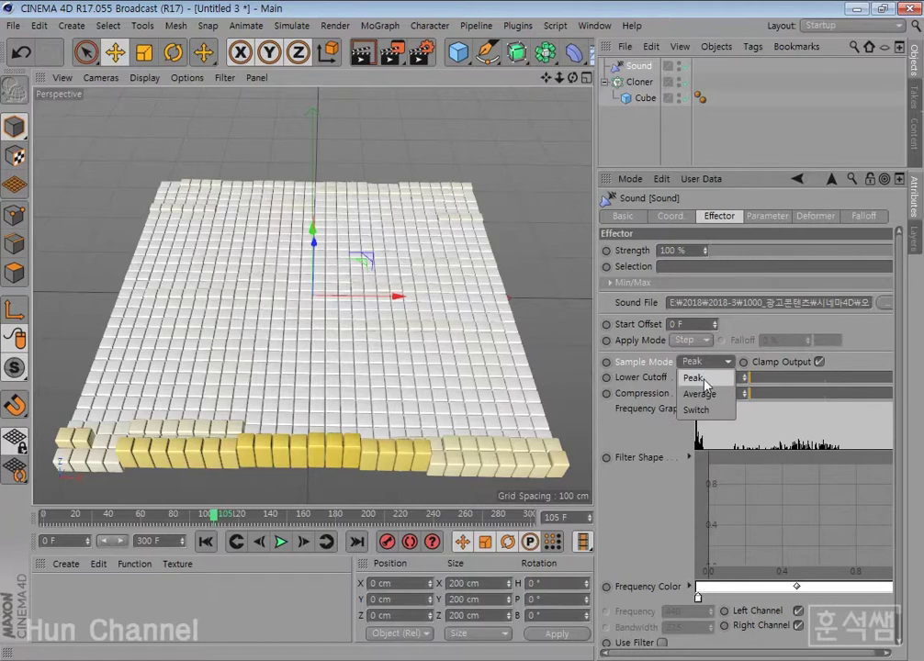
click(704, 383)
click(704, 342)
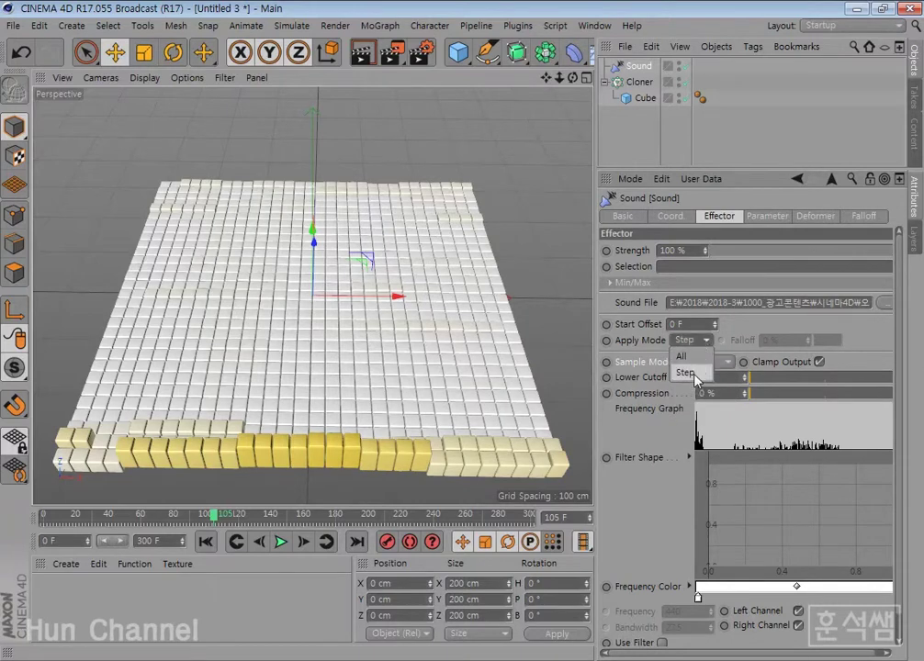
click(686, 372)
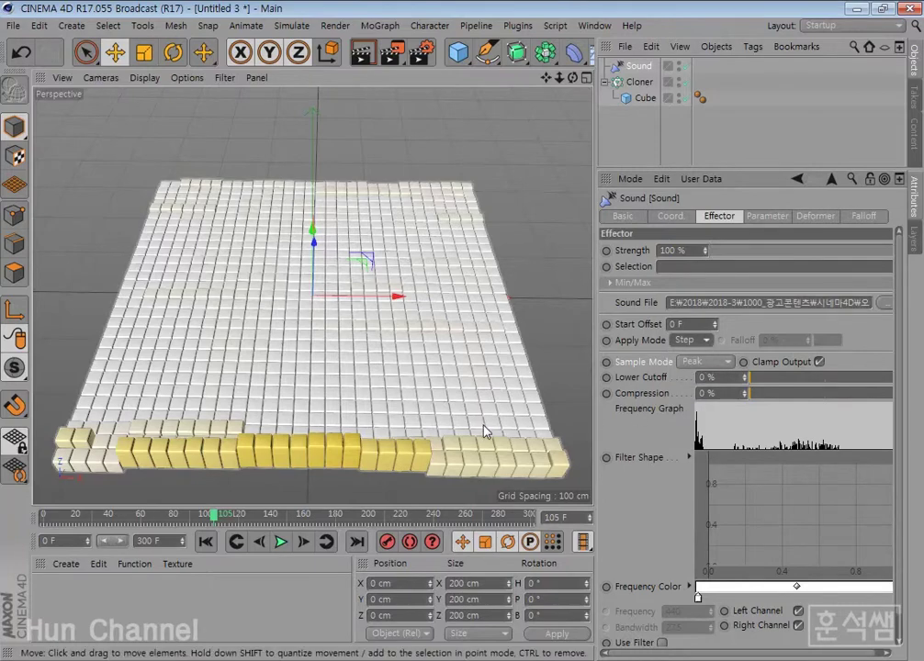
Preview playback while orbiting around the cube grid, stopping at frame 106
click(281, 542)
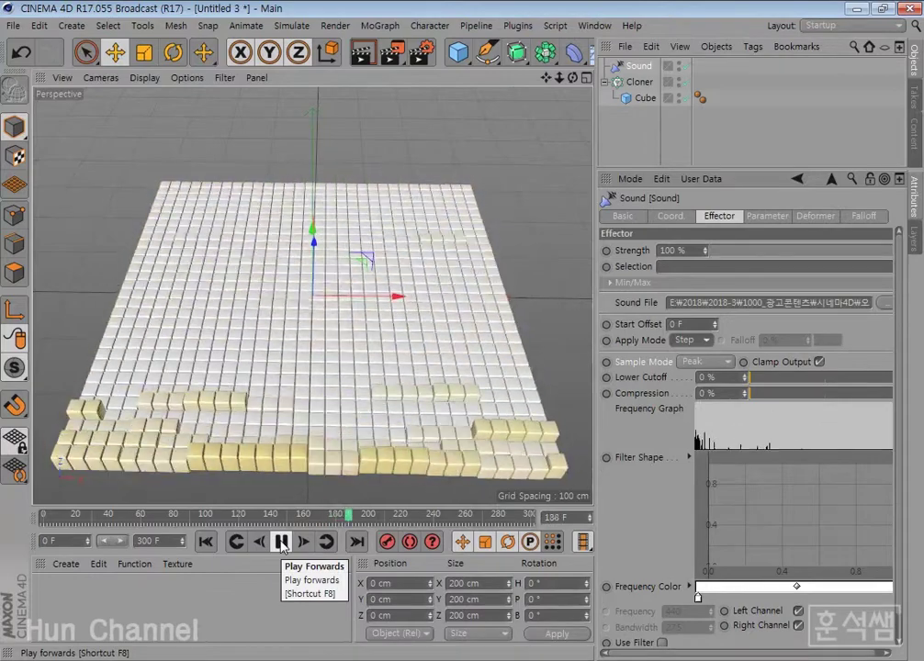
click(281, 543)
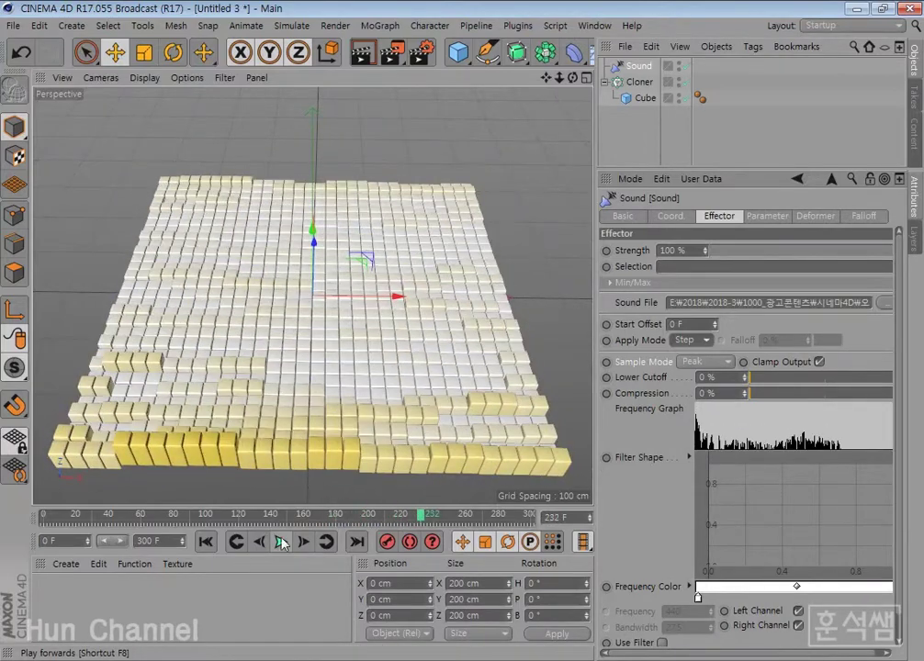
mouse_move(494, 314)
alt+mouse_down()
mouse_move(528, 346)
mouse_move(413, 328)
mouse_move(306, 341)
alt+mouse_up()
alt+drag(345, 372, 328, 363)
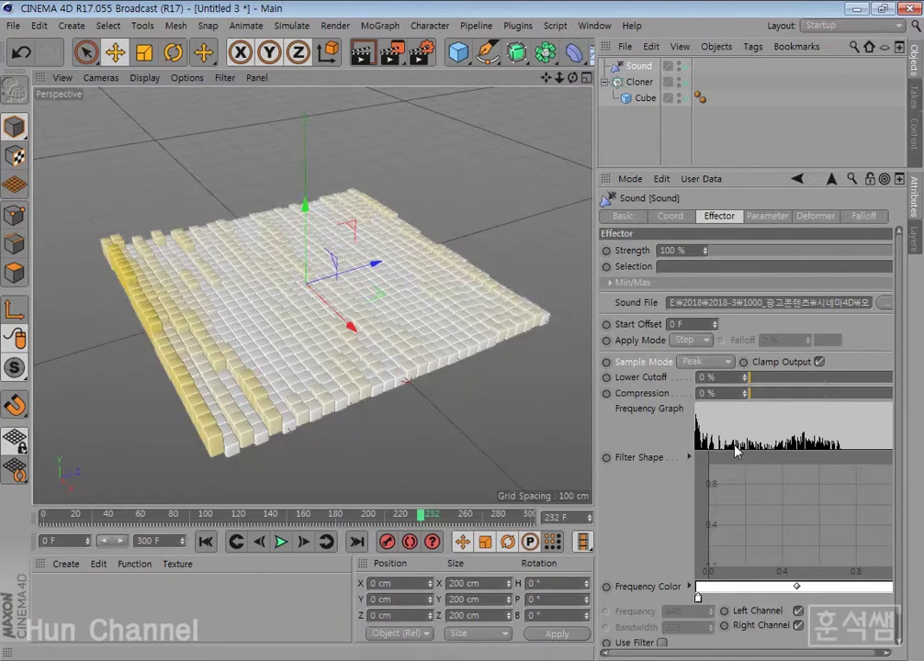
click(281, 542)
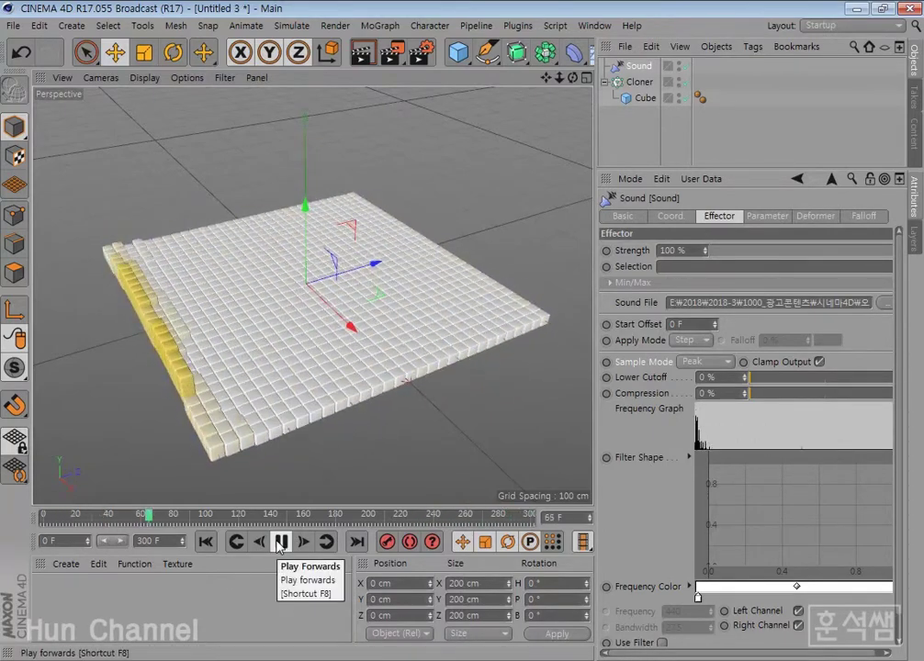
click(280, 544)
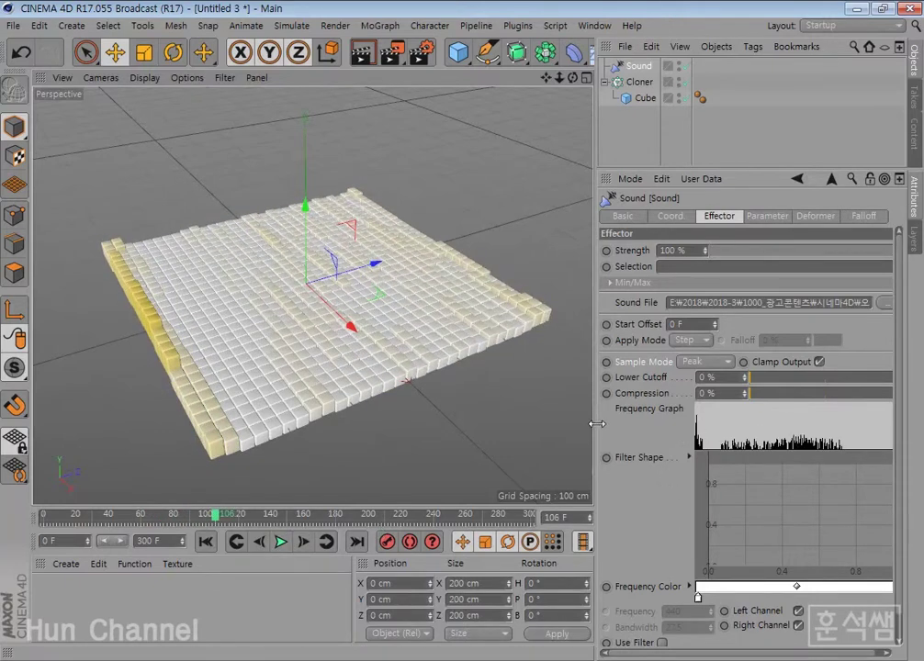
Set the Frequency Color gradient's left stop to red and right stop to blue
drag(597, 420, 522, 421)
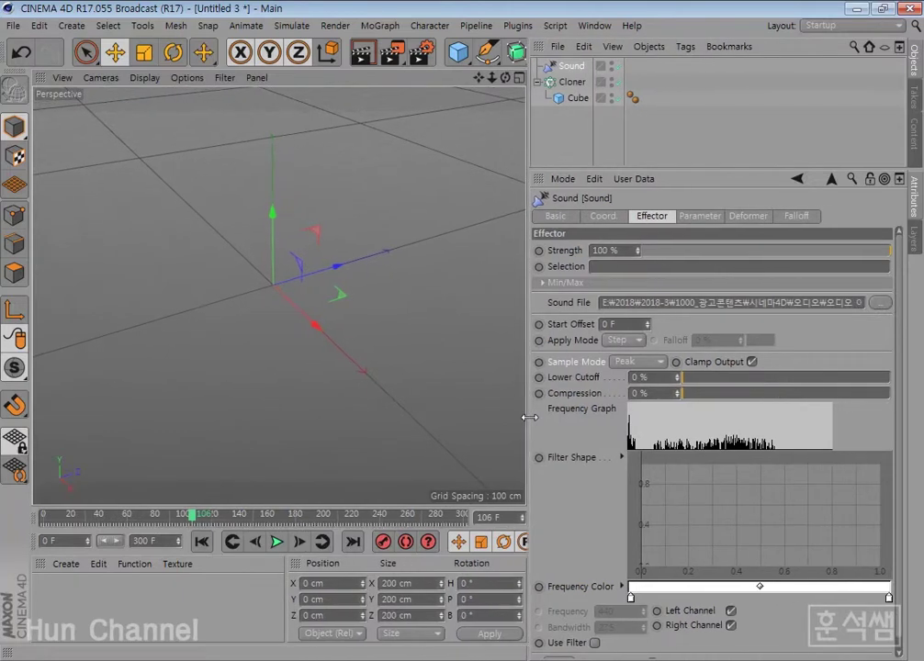
double_click(626, 599)
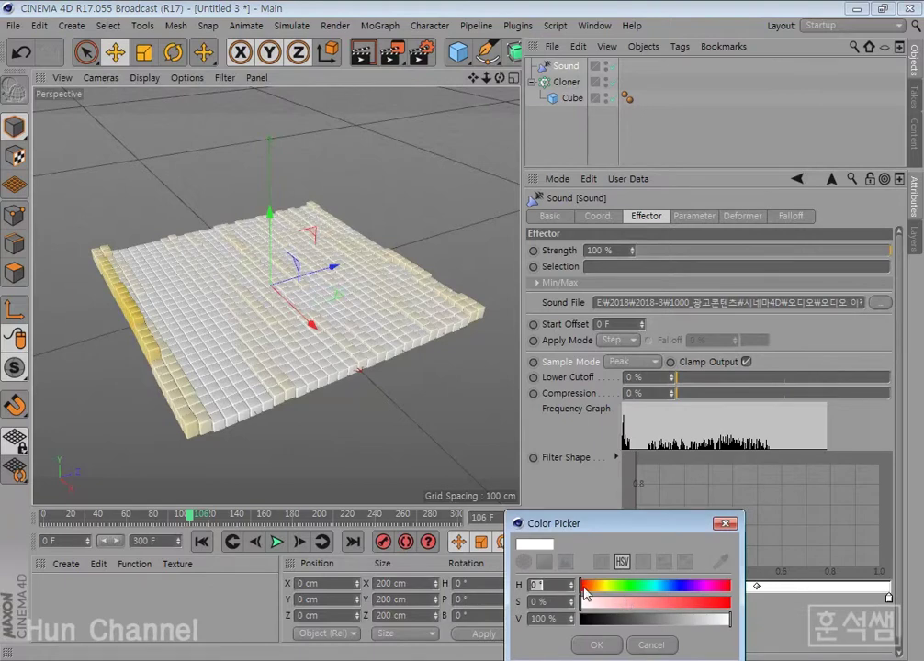
drag(615, 606, 732, 606)
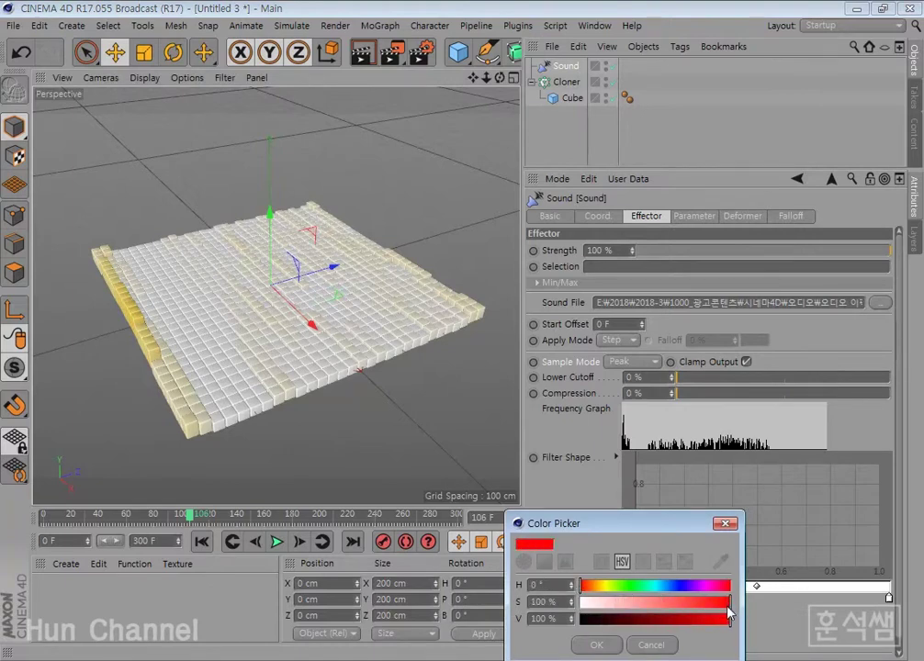
click(606, 645)
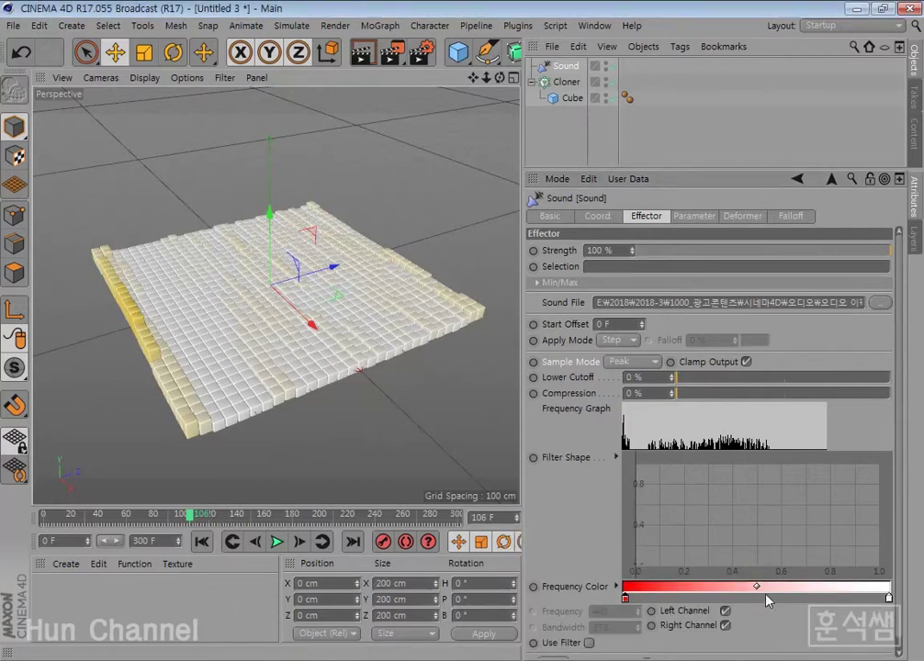
double_click(888, 599)
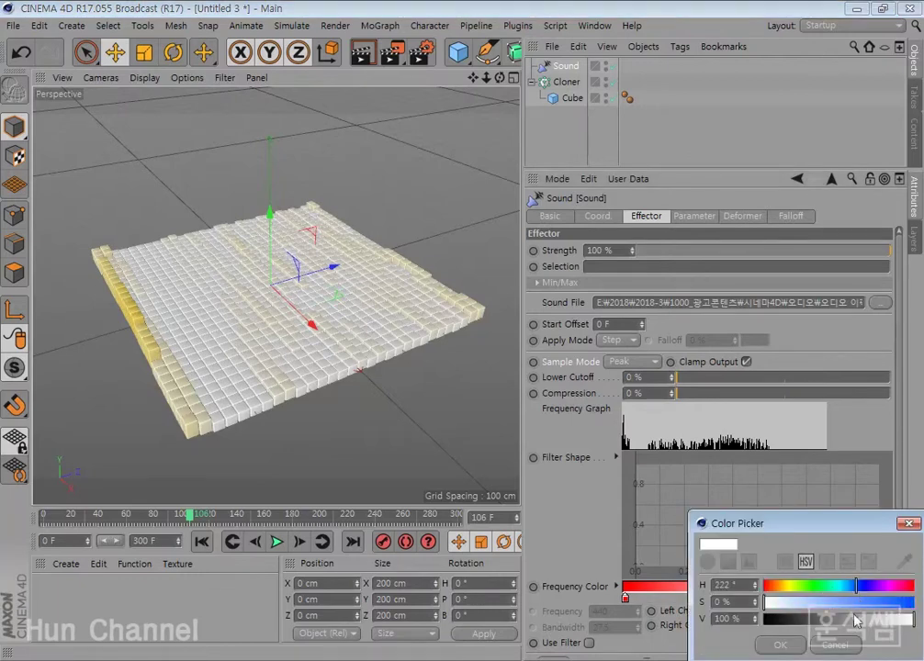
drag(859, 602, 896, 601)
click(782, 644)
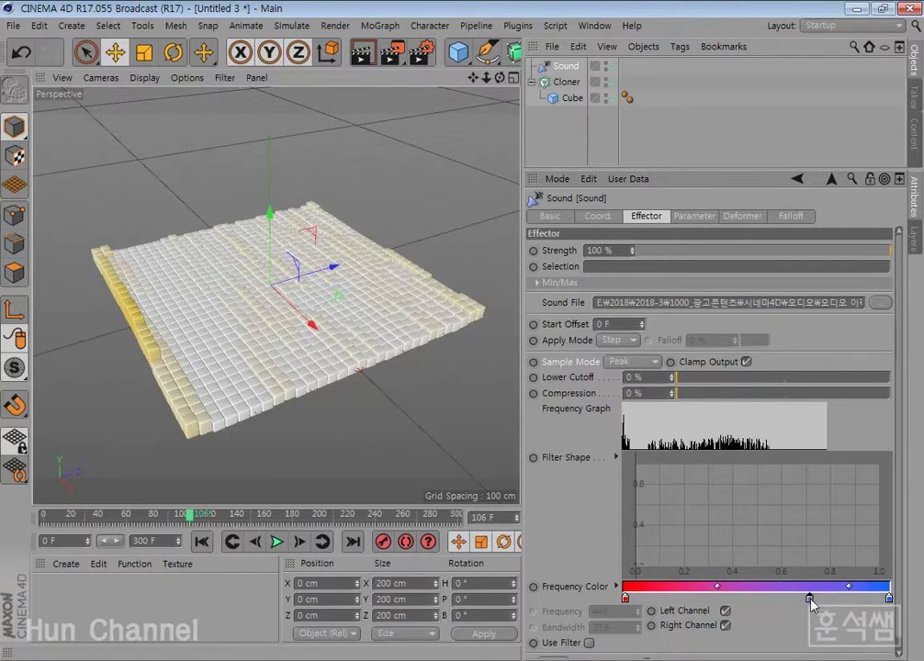
Make the inner gradient stops green near the blue end and bright yellow in the middle
double_click(811, 600)
click(812, 585)
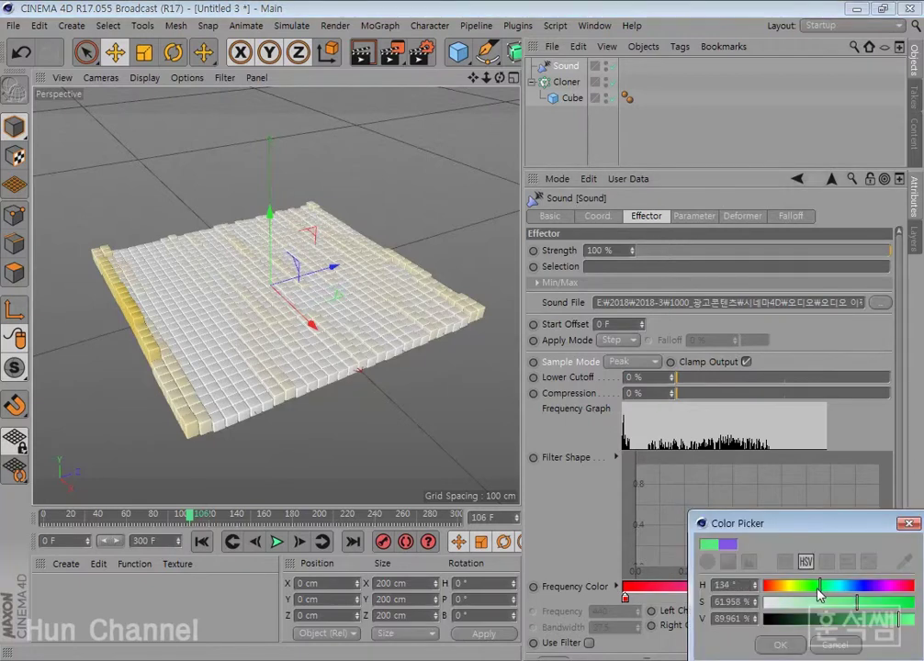
click(780, 644)
double_click(706, 598)
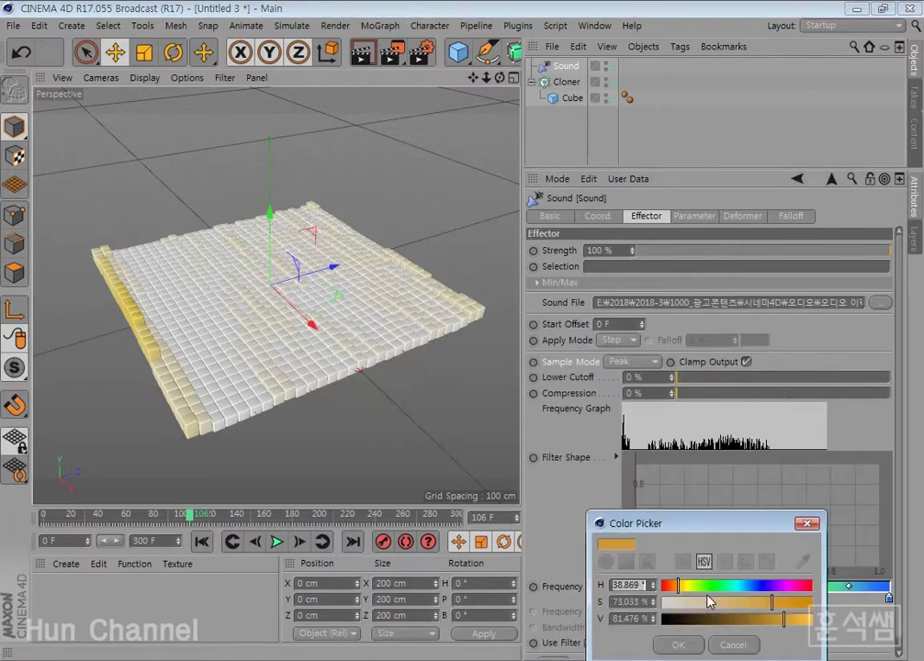
click(688, 586)
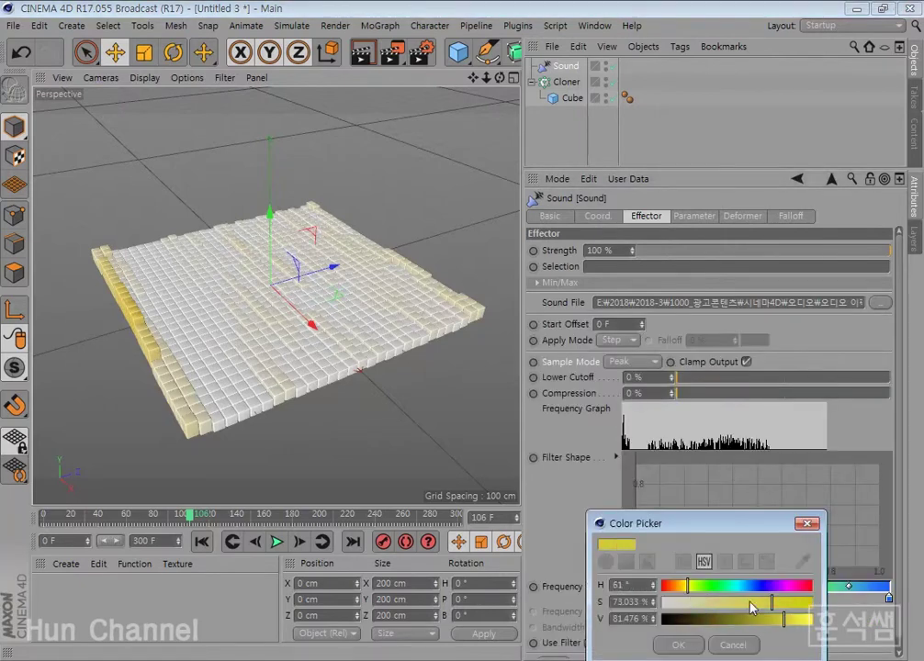
drag(790, 620, 814, 620)
click(702, 644)
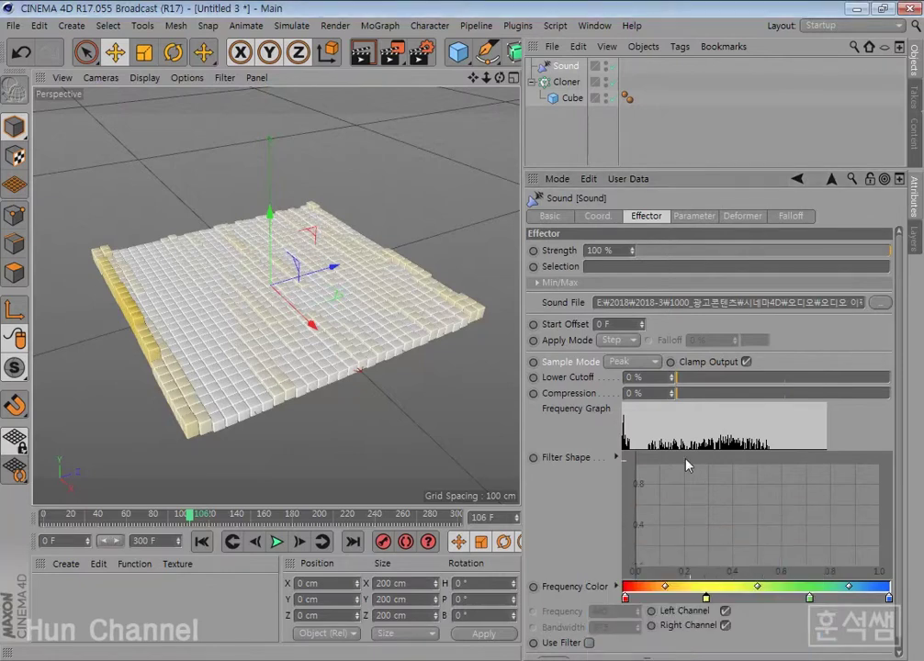
Set the Sound effector's Color Mode to On and compare Use Alpha/Strength off and on
click(694, 217)
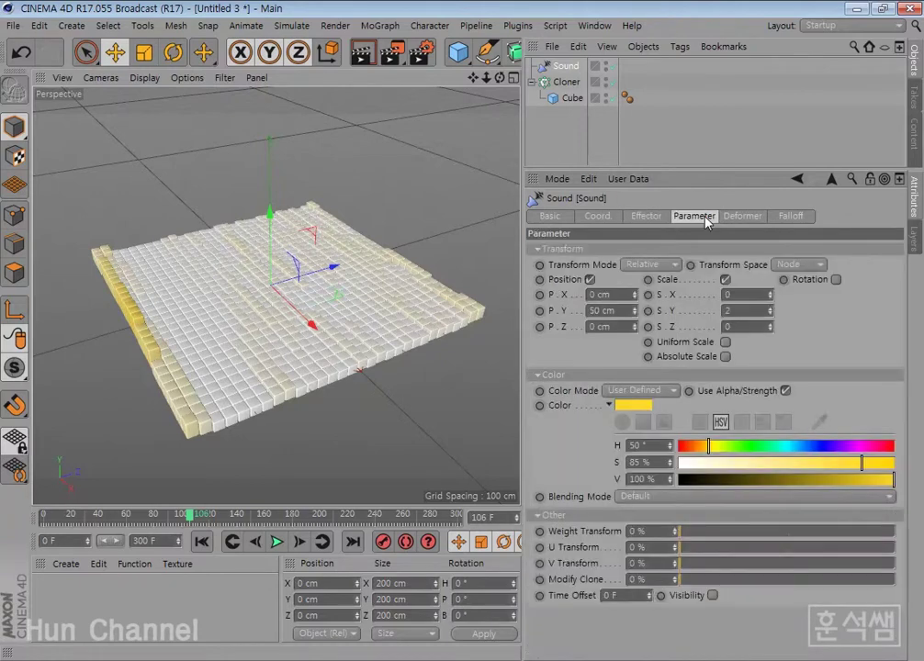
click(640, 391)
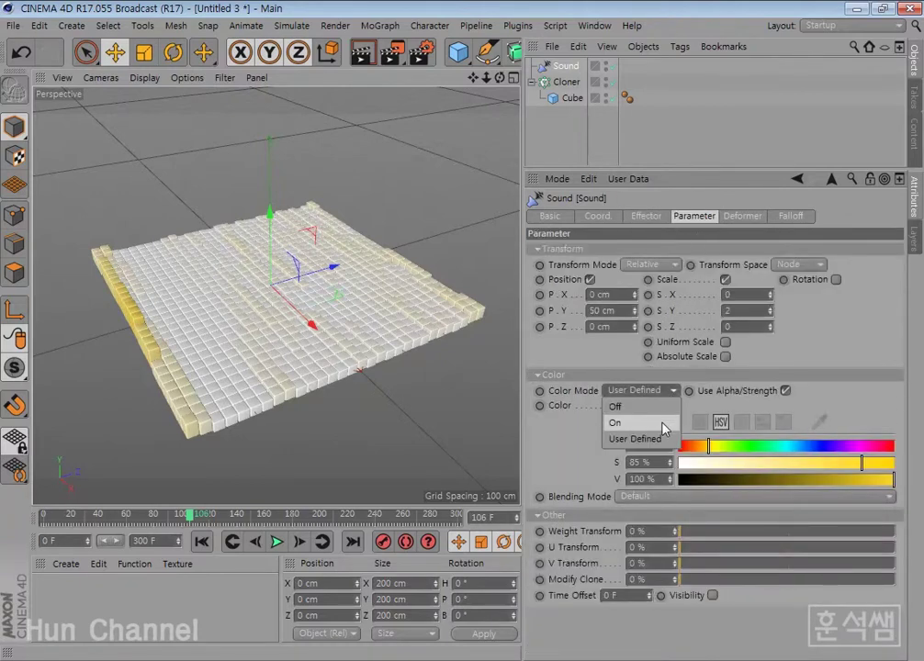
click(634, 424)
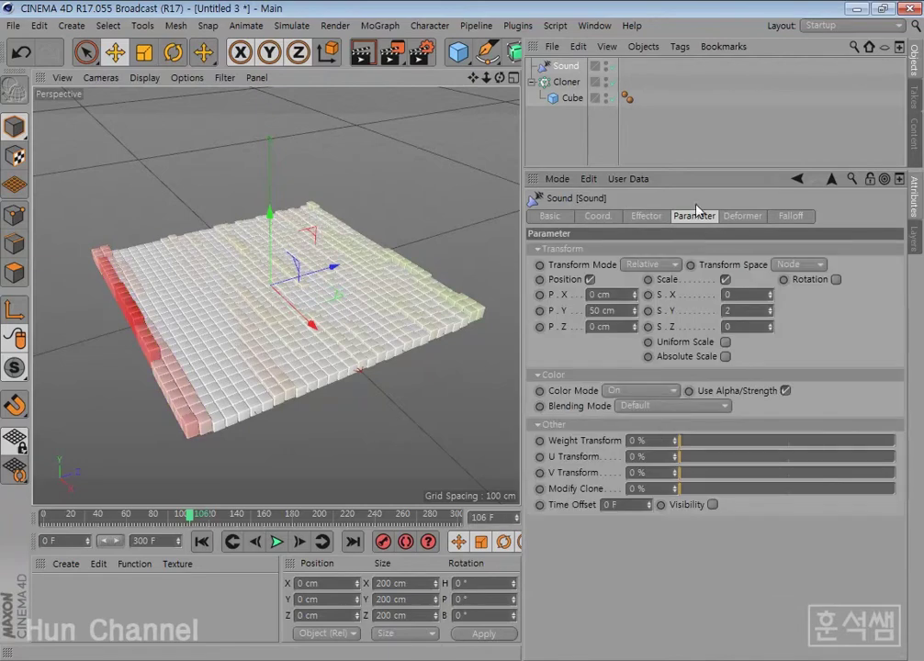
click(642, 390)
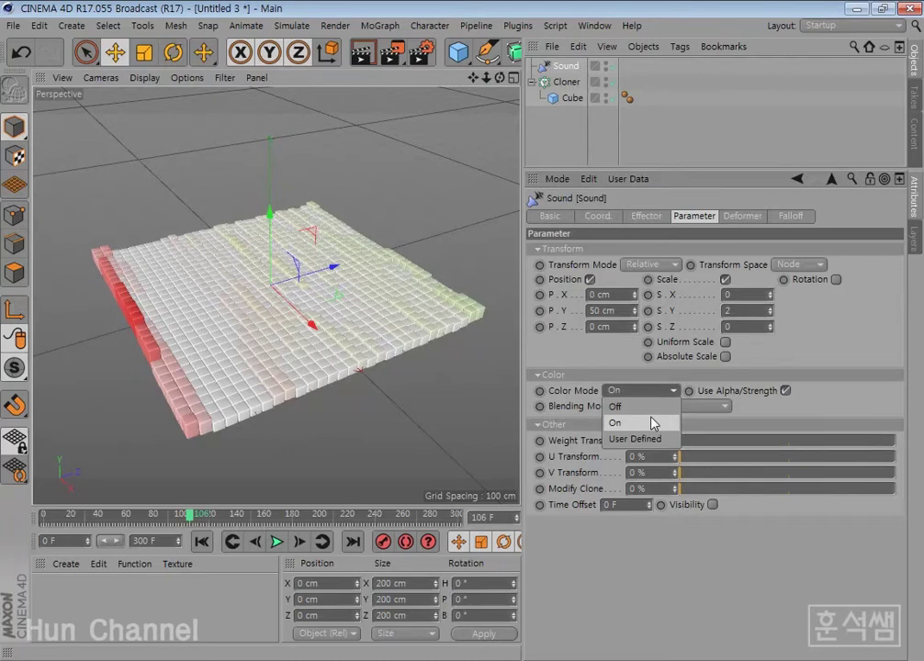
click(653, 423)
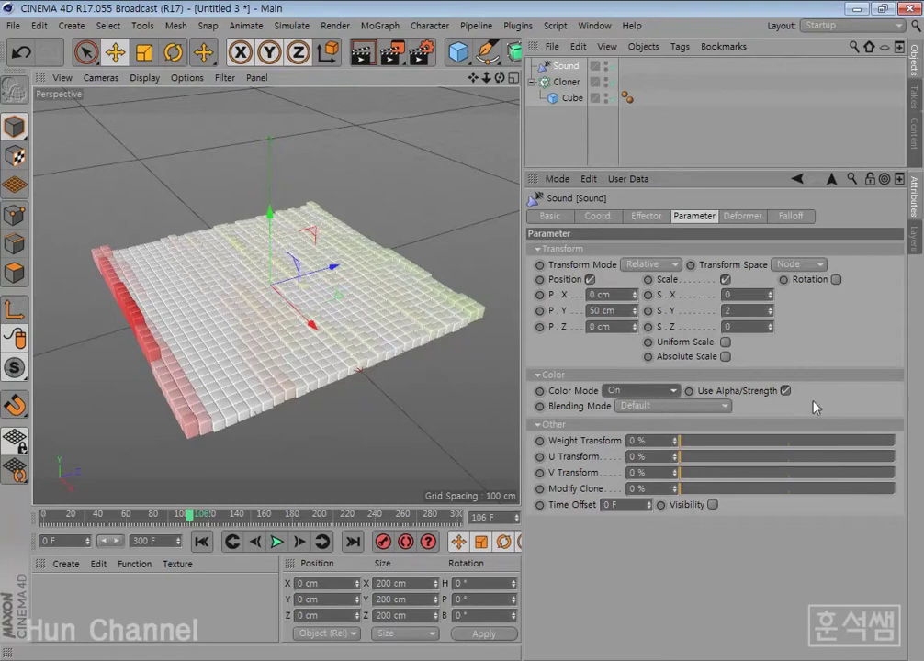
click(785, 392)
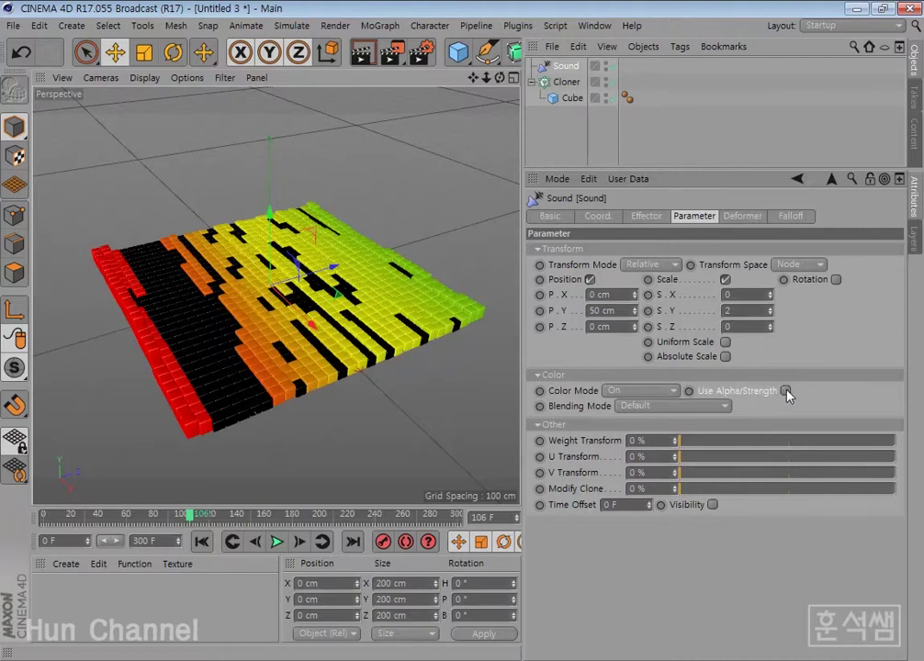
click(786, 391)
click(786, 391)
click(785, 391)
click(723, 407)
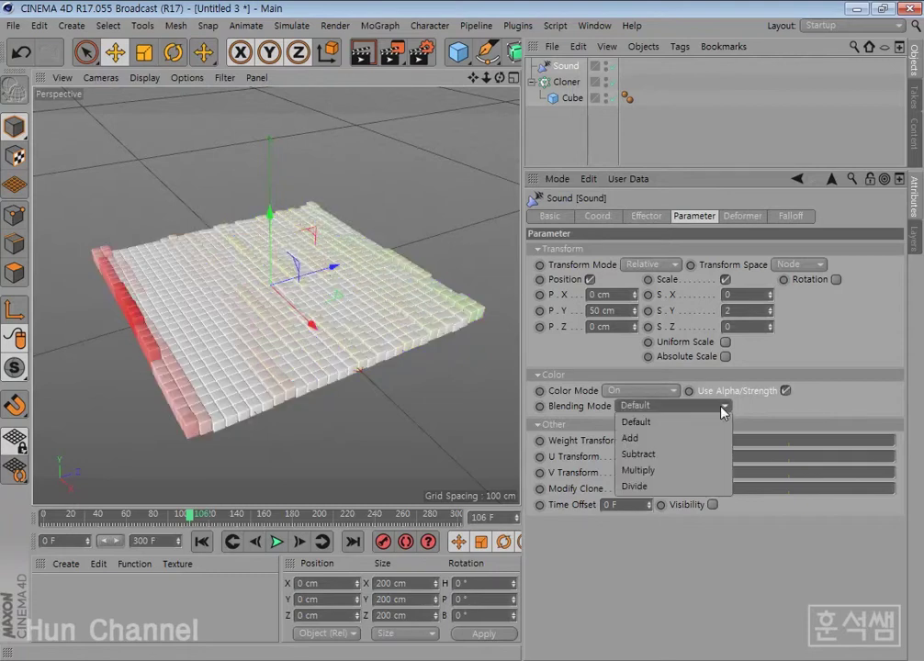
click(717, 470)
click(720, 406)
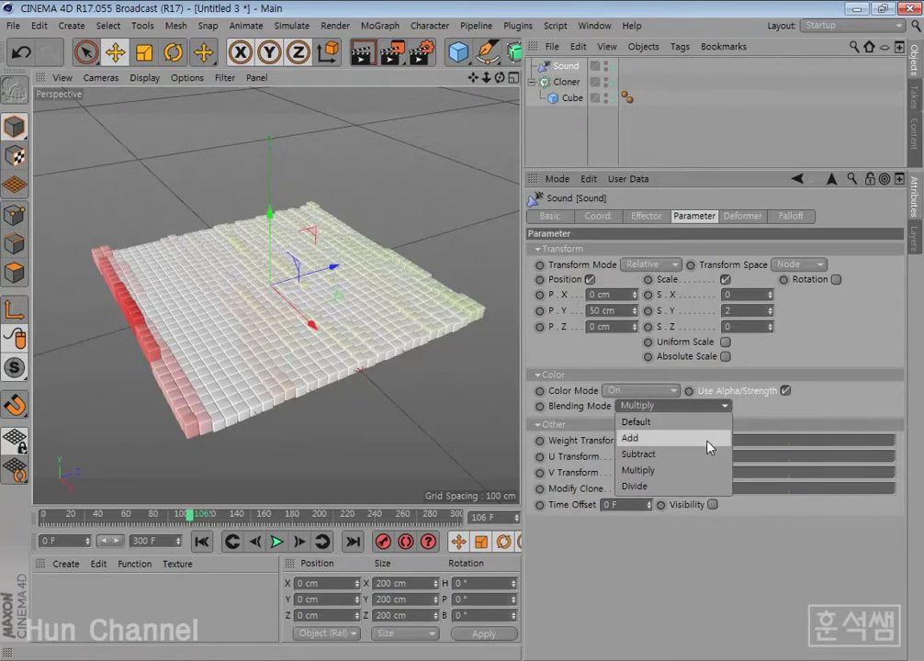
click(712, 438)
click(720, 406)
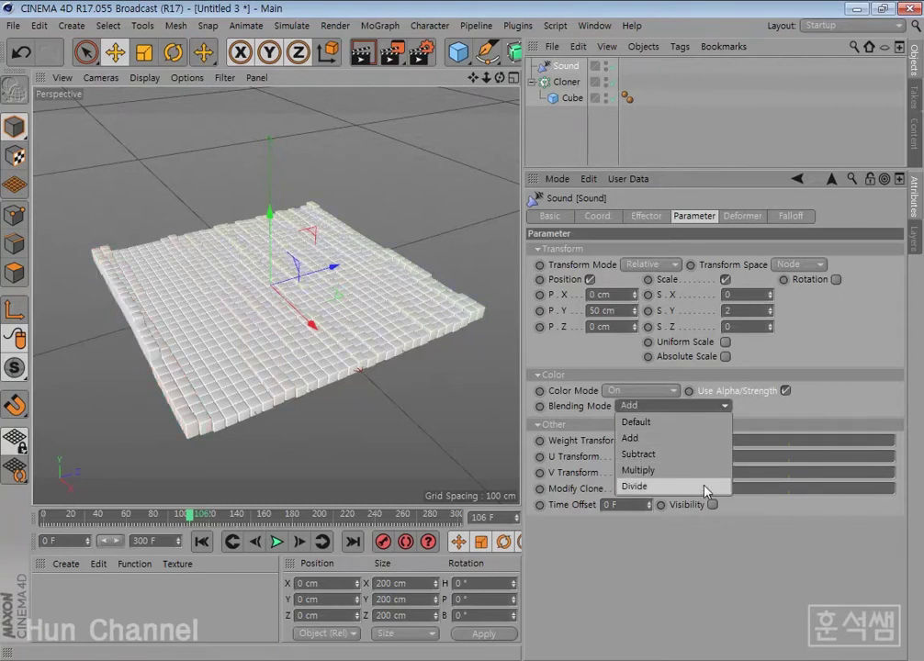
click(704, 487)
click(717, 406)
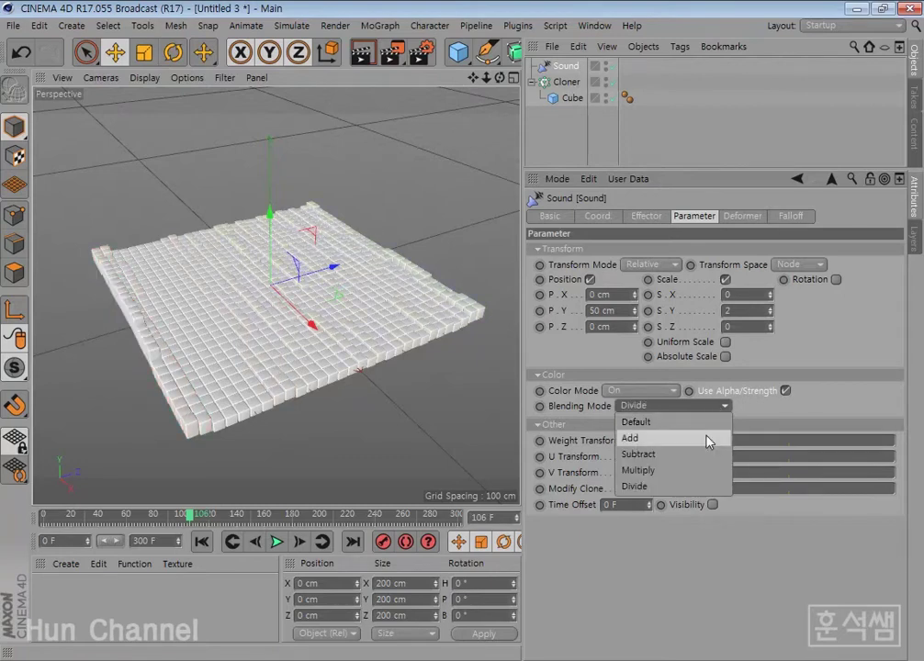
click(709, 440)
click(705, 406)
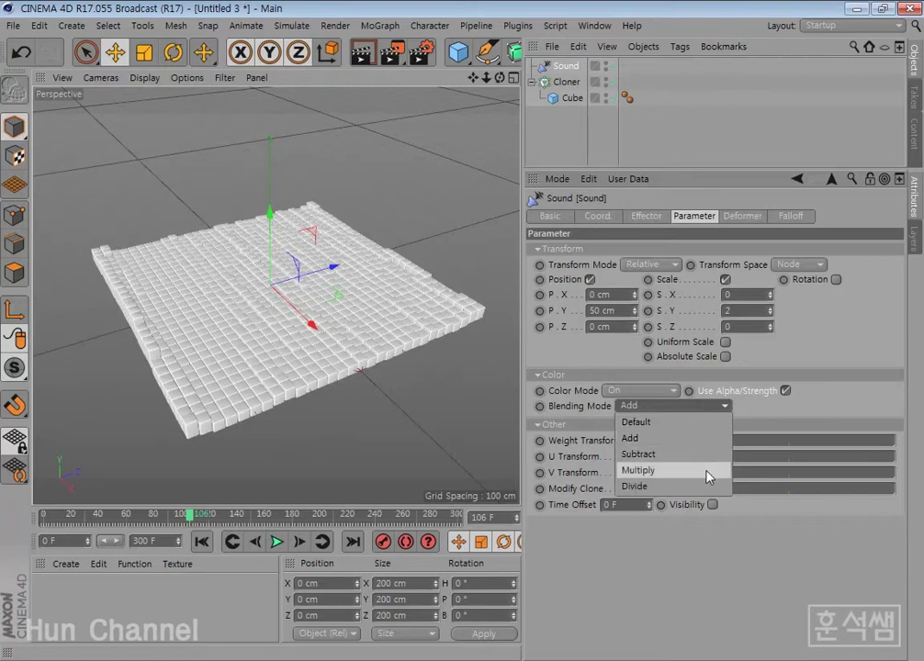
click(704, 422)
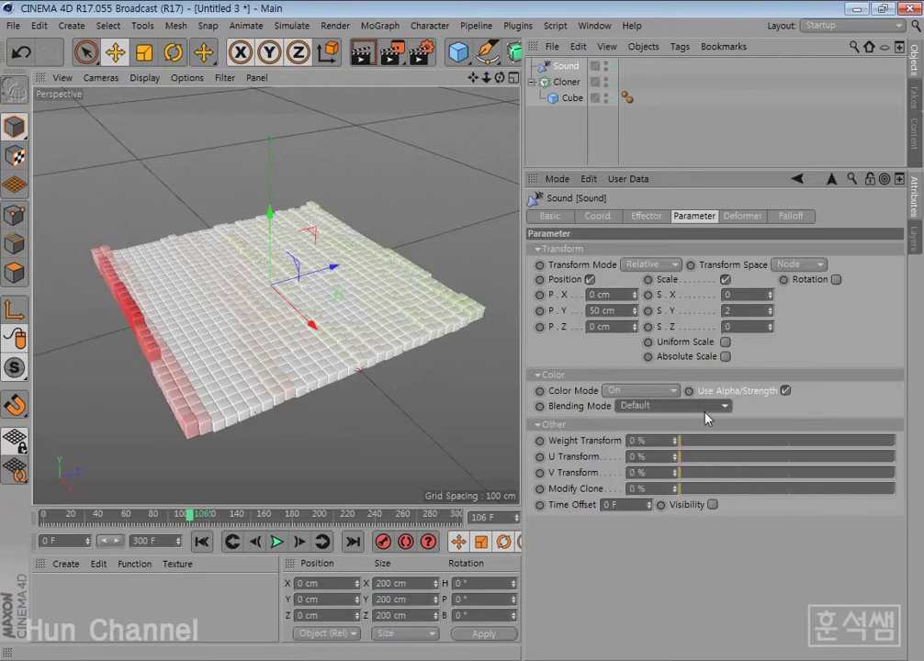
click(713, 406)
click(651, 463)
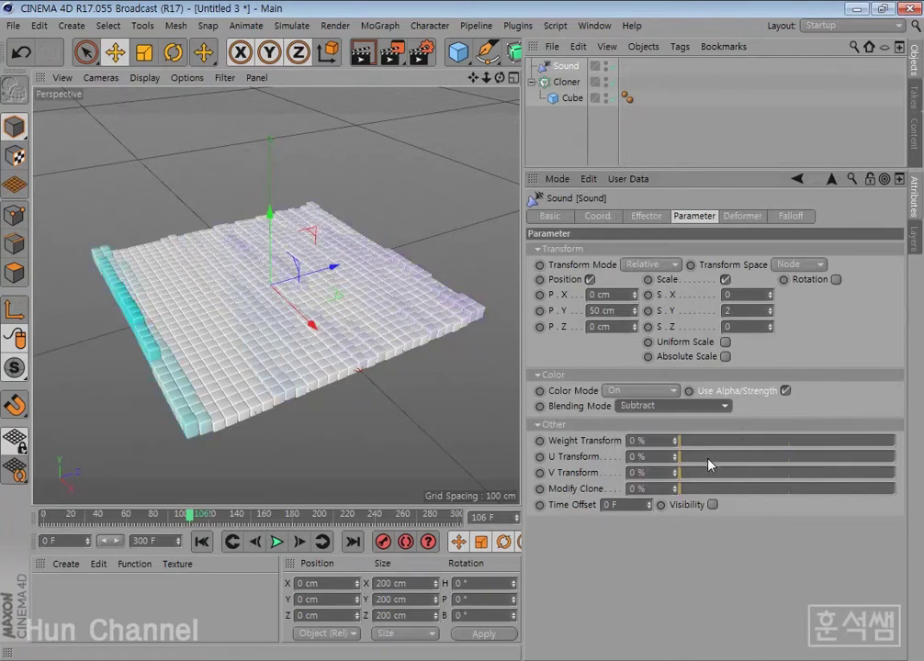
click(718, 406)
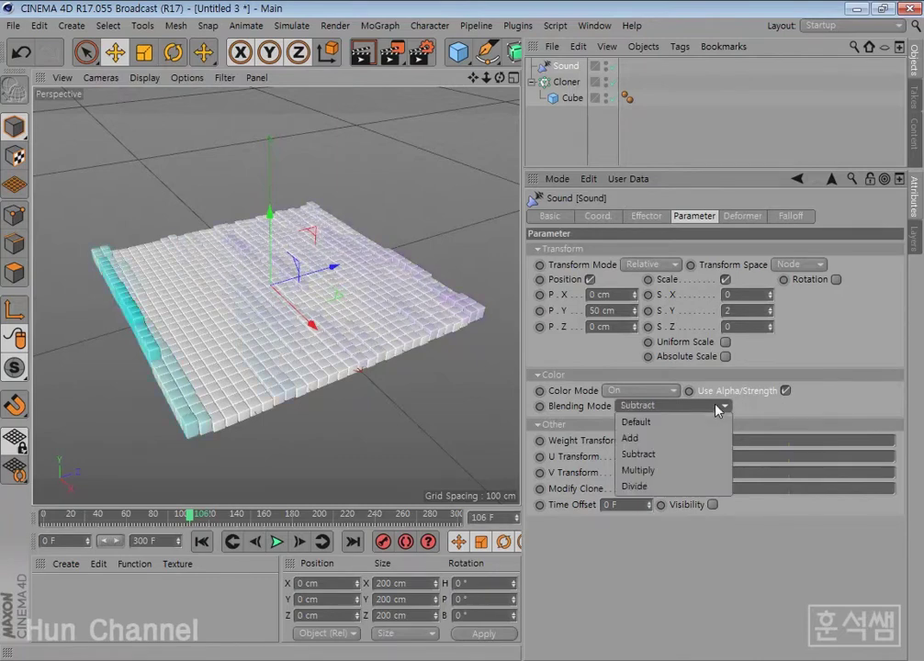
click(708, 470)
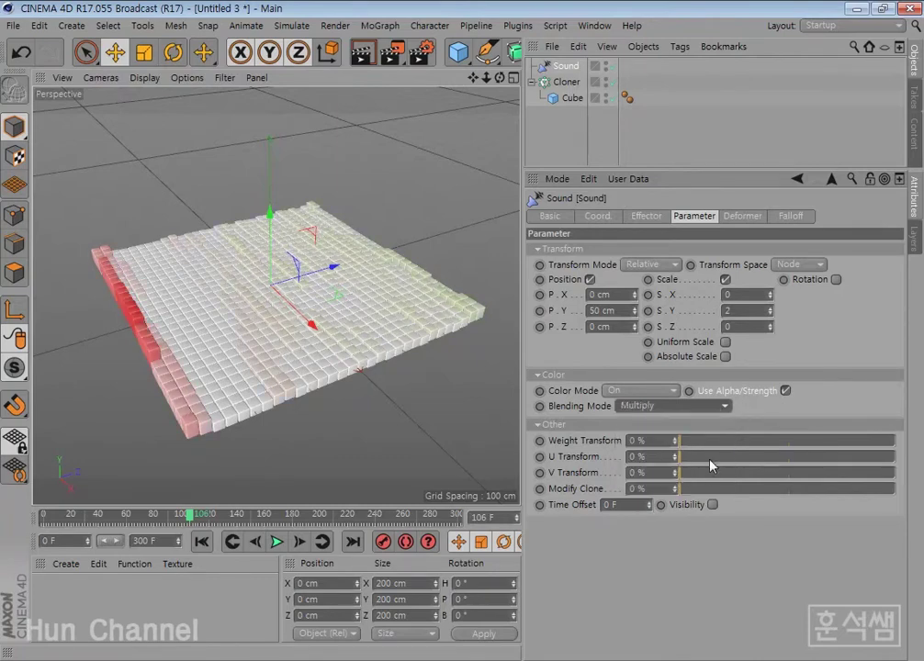
click(714, 405)
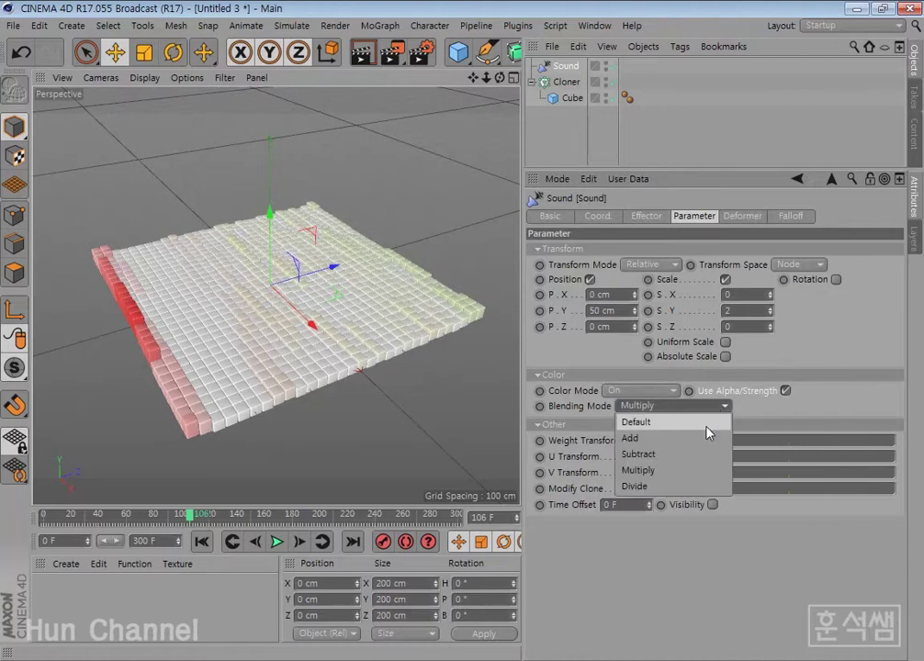
click(708, 431)
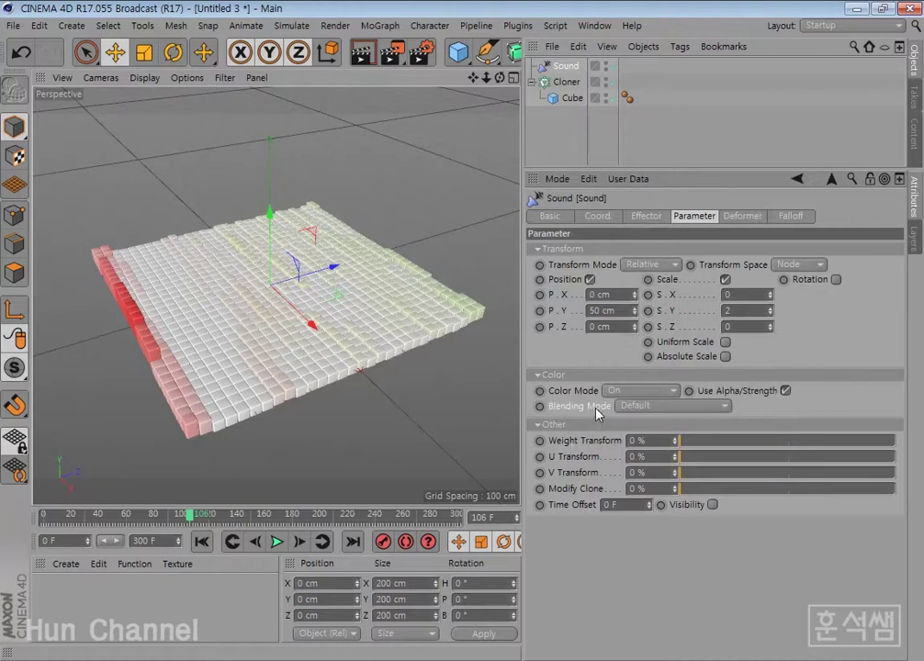
Raise the Sound effector's Compression to 50 % and preview the animation
click(647, 217)
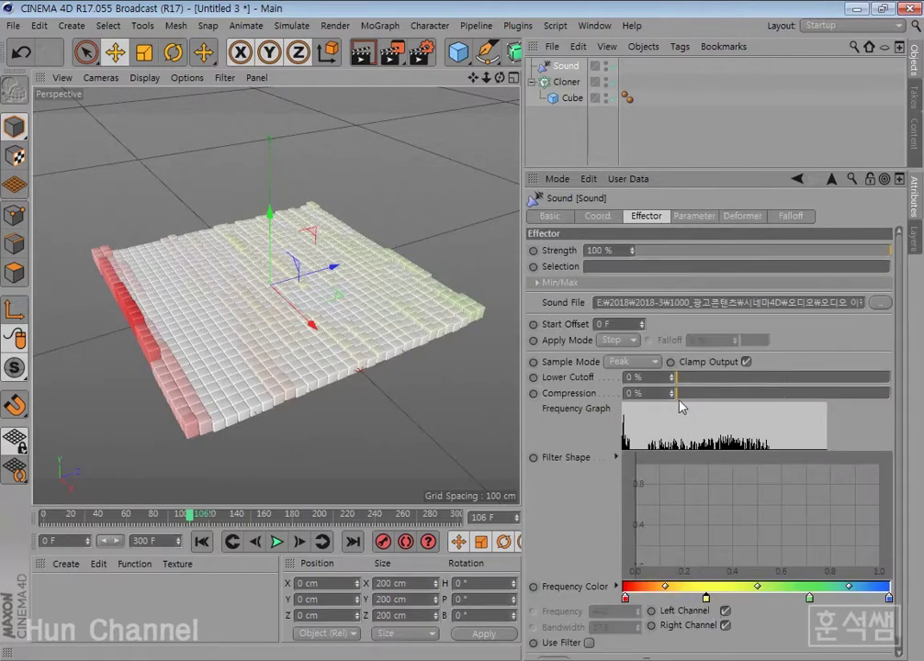
mouse_move(675, 378)
mouse_down()
mouse_move(707, 379)
mouse_move(639, 377)
mouse_up()
mouse_move(686, 398)
mouse_down()
mouse_move(817, 397)
mouse_move(712, 400)
mouse_move(786, 401)
mouse_up()
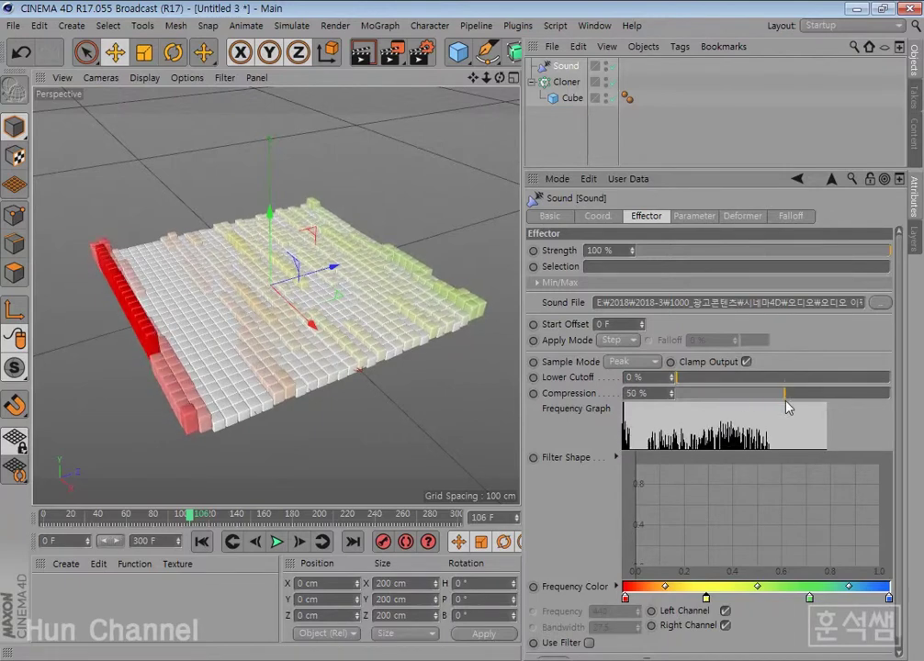
click(278, 543)
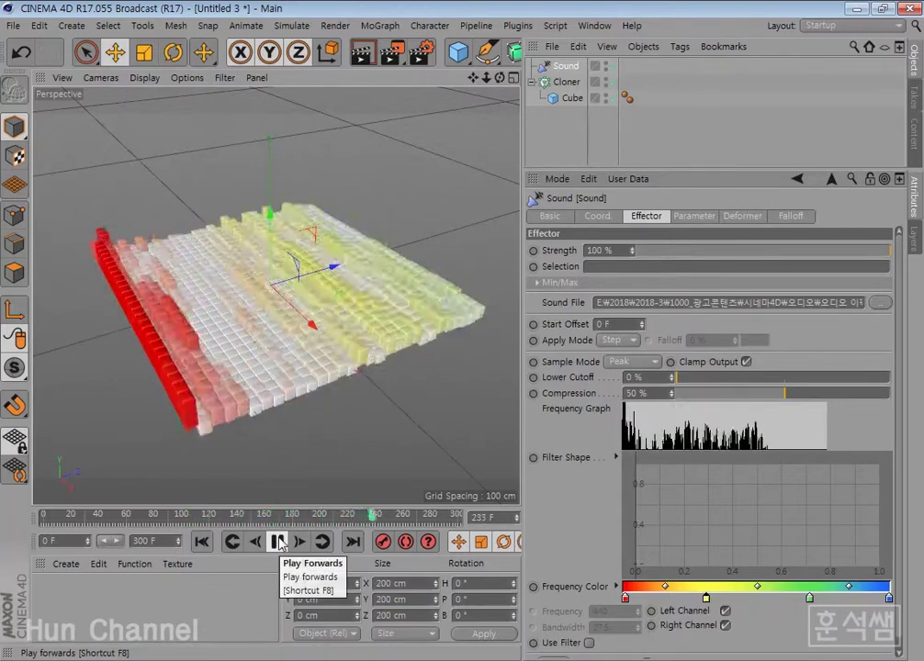
click(278, 543)
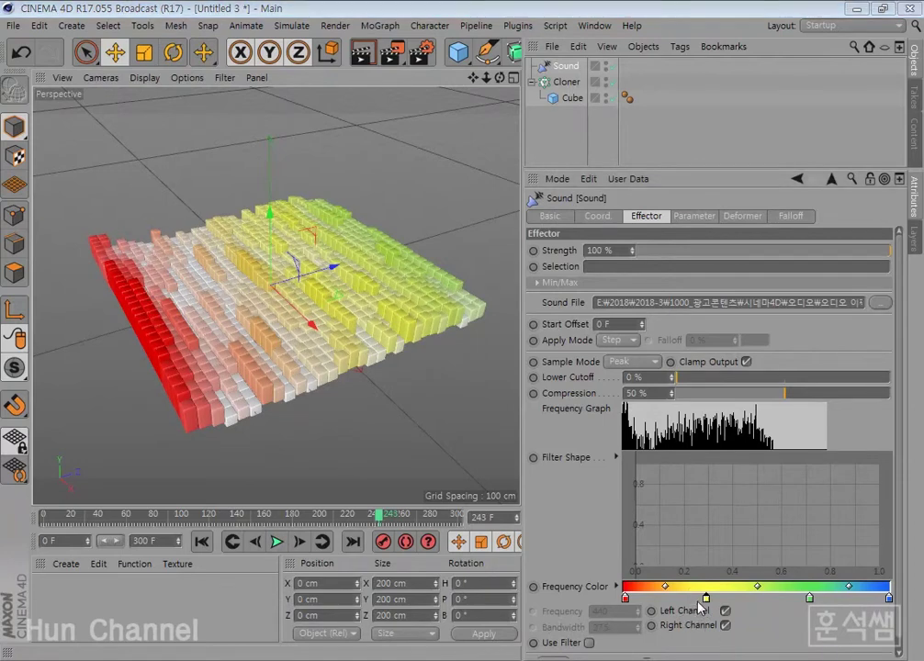
Toggle the Left Channel off and back on, then replay and stop the animation
drag(721, 171, 721, 110)
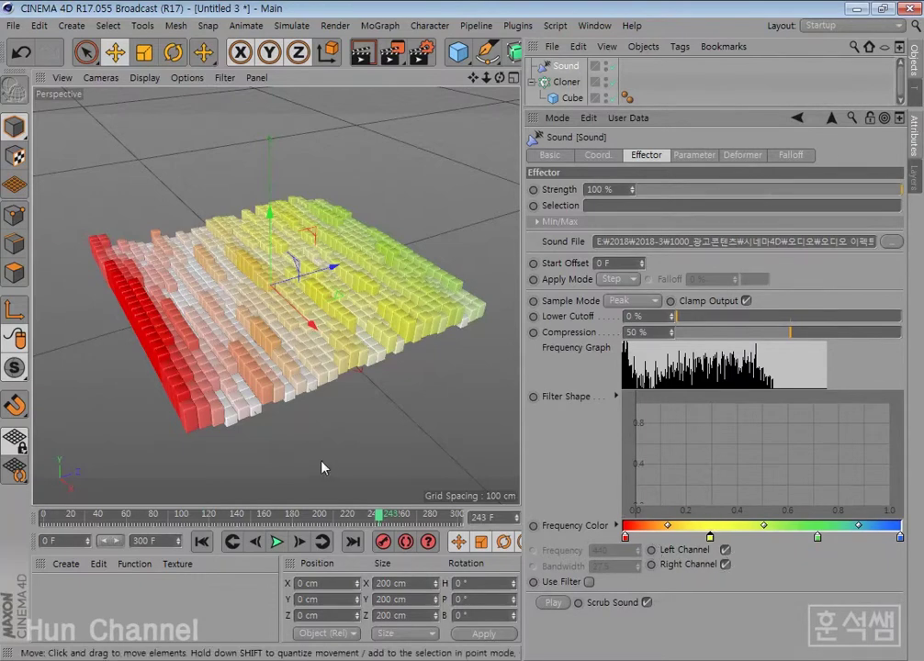
click(726, 550)
click(725, 564)
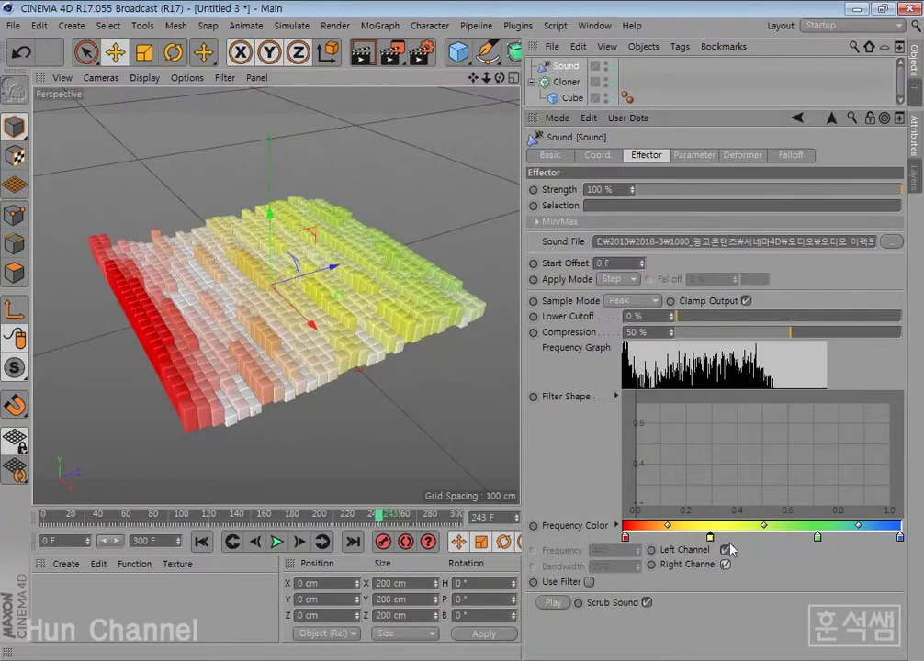
click(647, 602)
click(275, 542)
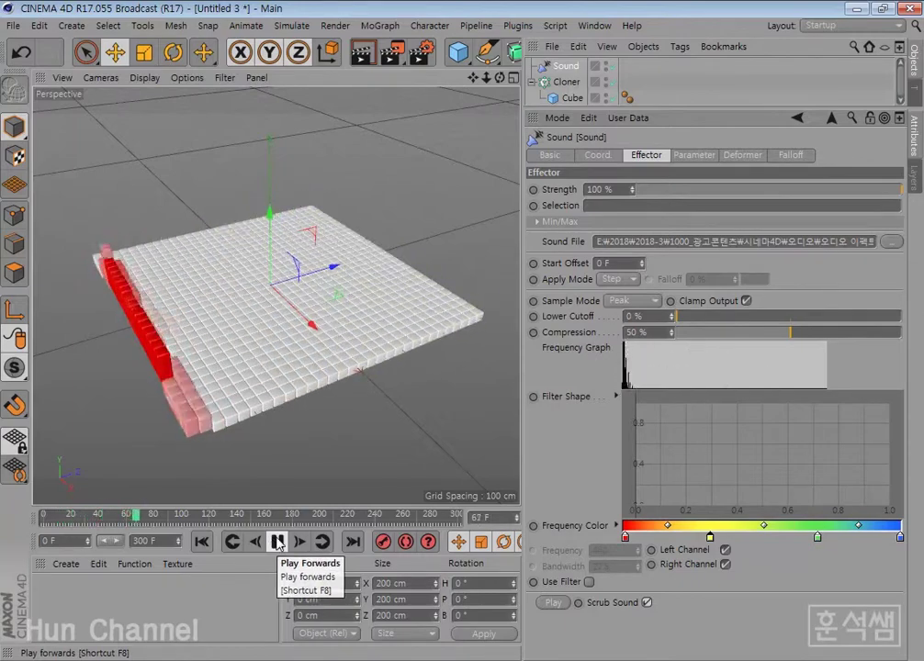
click(278, 542)
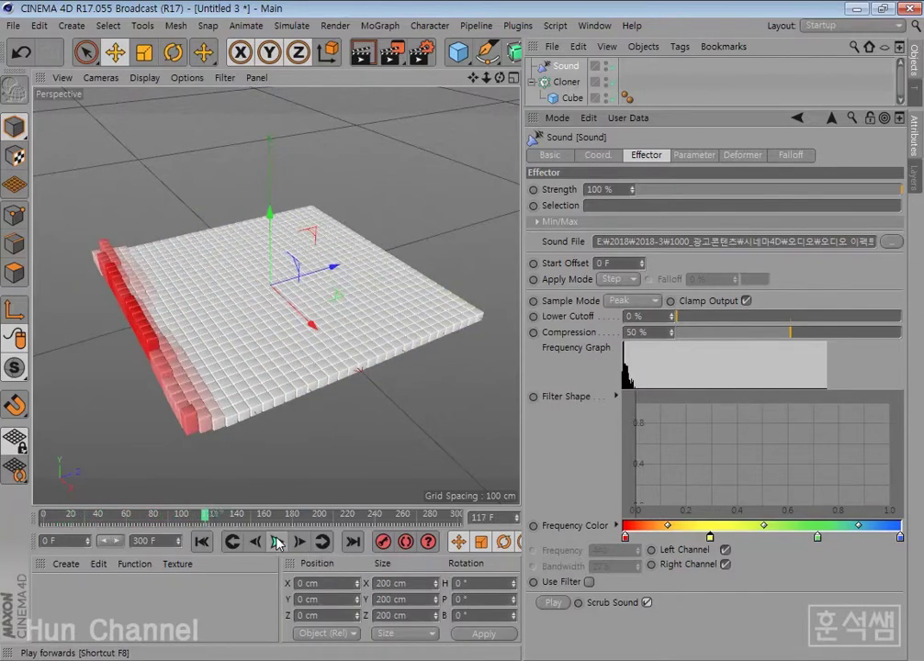
Shift the blue, yellow and green Frequency Color gradient stops to the left
drag(322, 522, 339, 517)
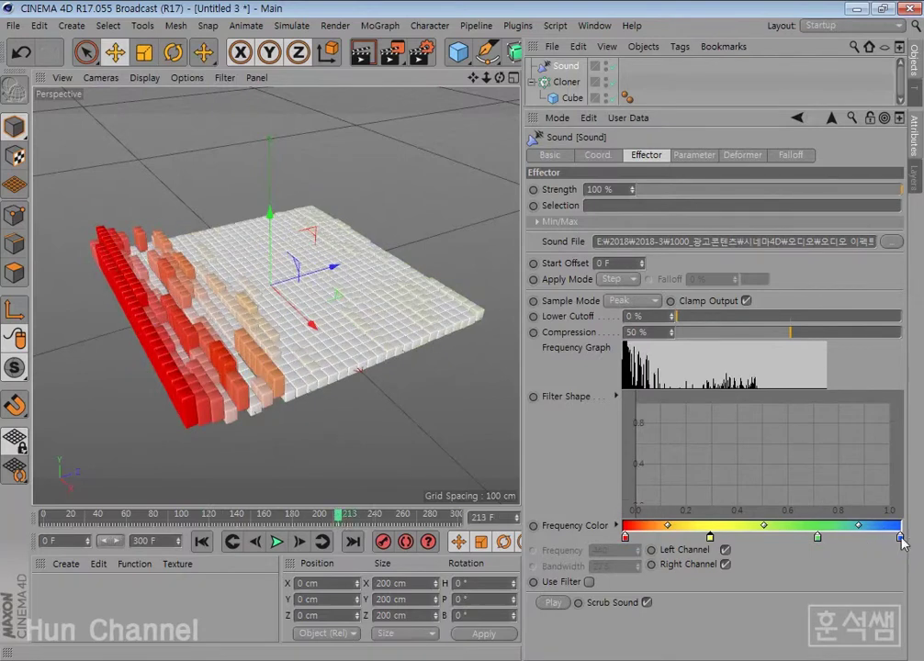
drag(899, 538, 852, 539)
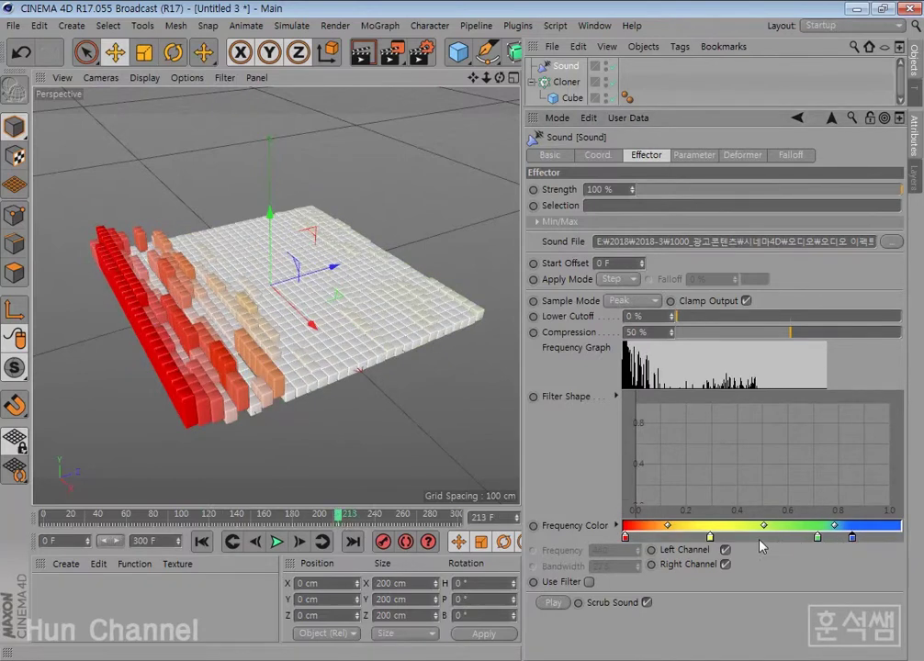
drag(710, 538, 677, 540)
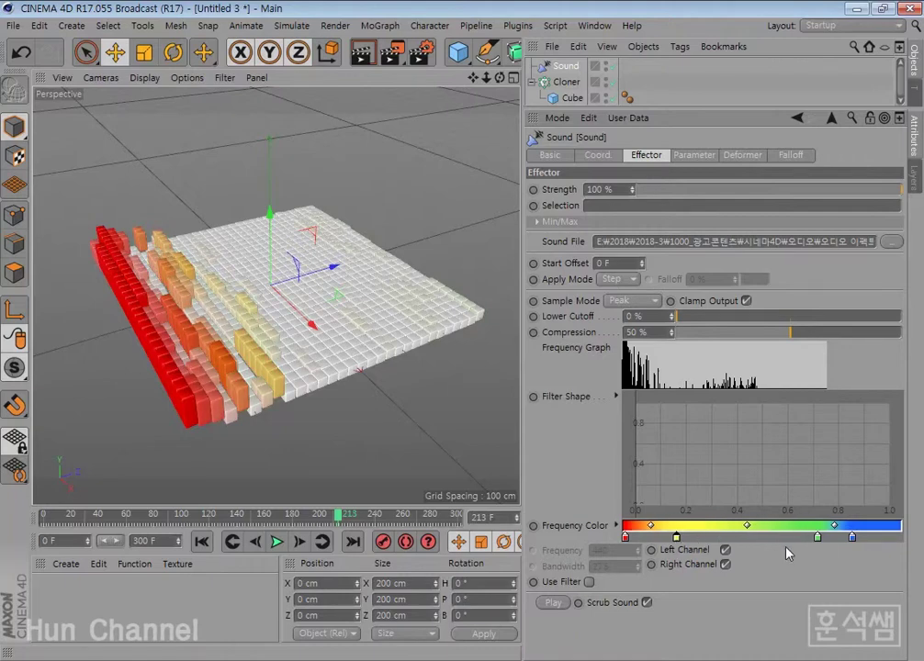
drag(818, 538, 737, 540)
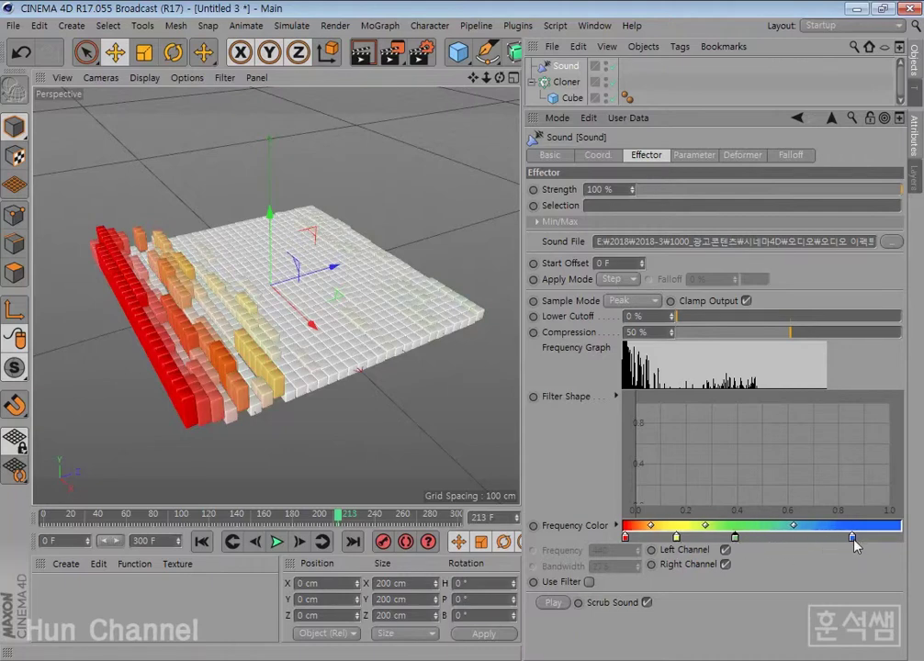
mouse_move(852, 538)
mouse_down()
mouse_move(755, 539)
mouse_move(789, 539)
mouse_up()
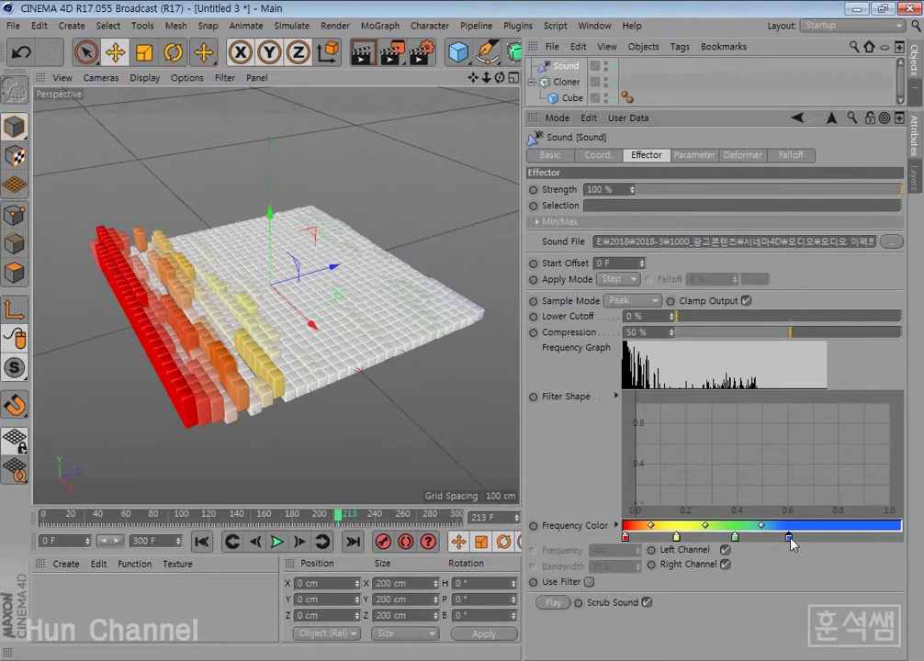
mouse_move(675, 538)
mouse_down()
mouse_move(667, 539)
mouse_move(720, 538)
mouse_up()
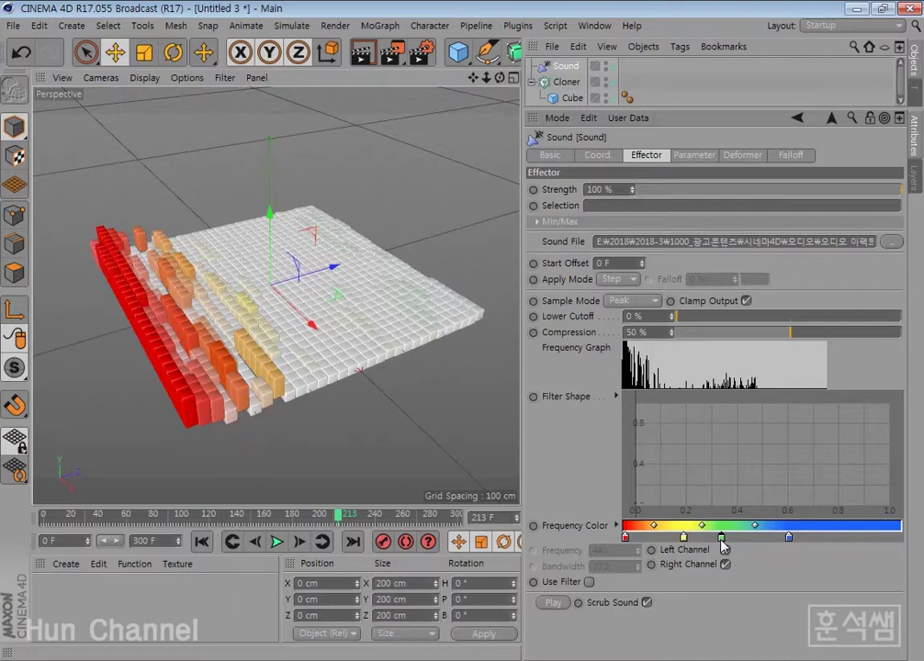
Preview playback, nudge the blue stop slightly further left, and stop at frame 122
click(277, 542)
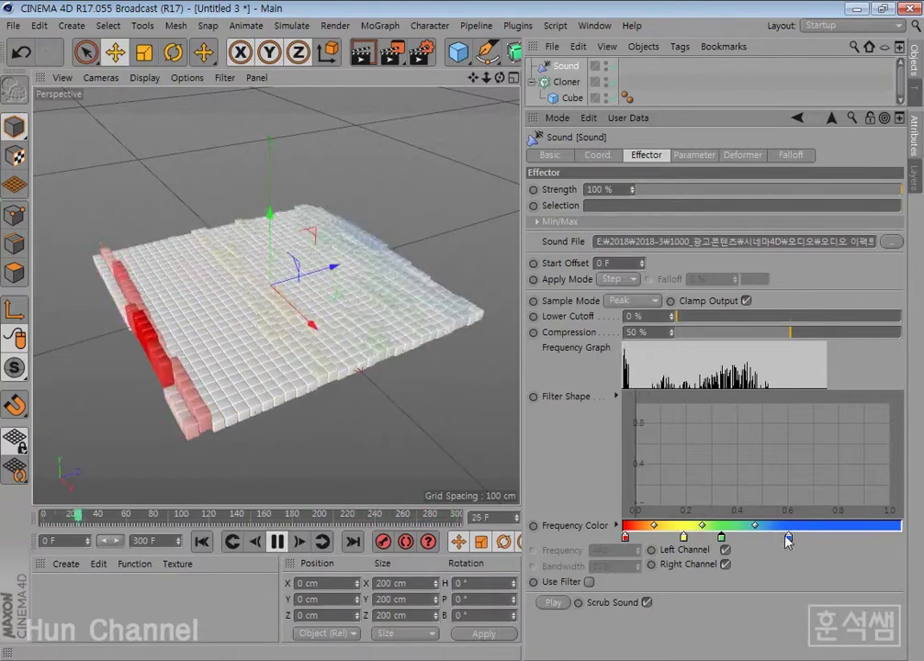
drag(788, 537, 776, 539)
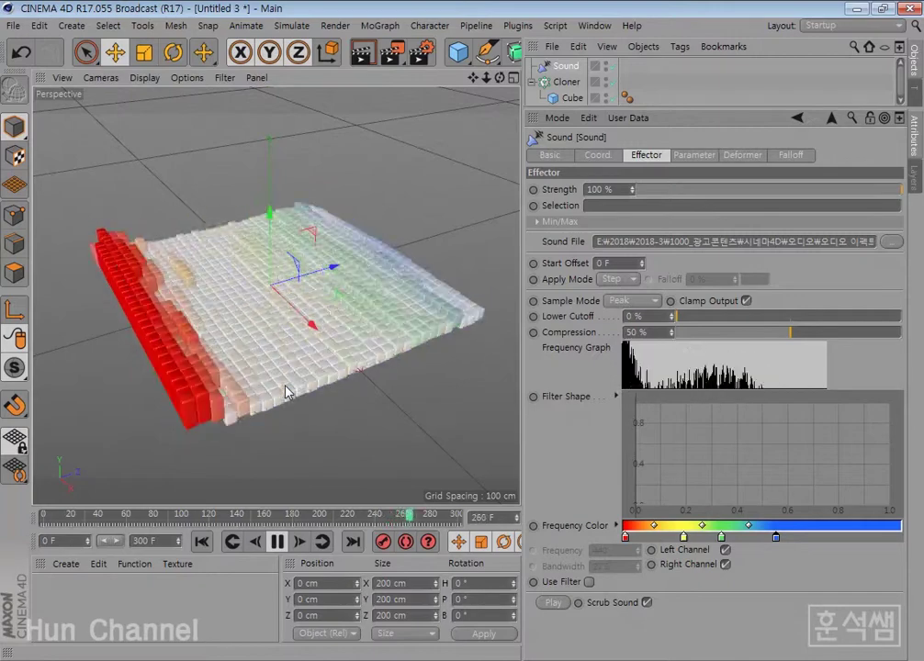
click(280, 545)
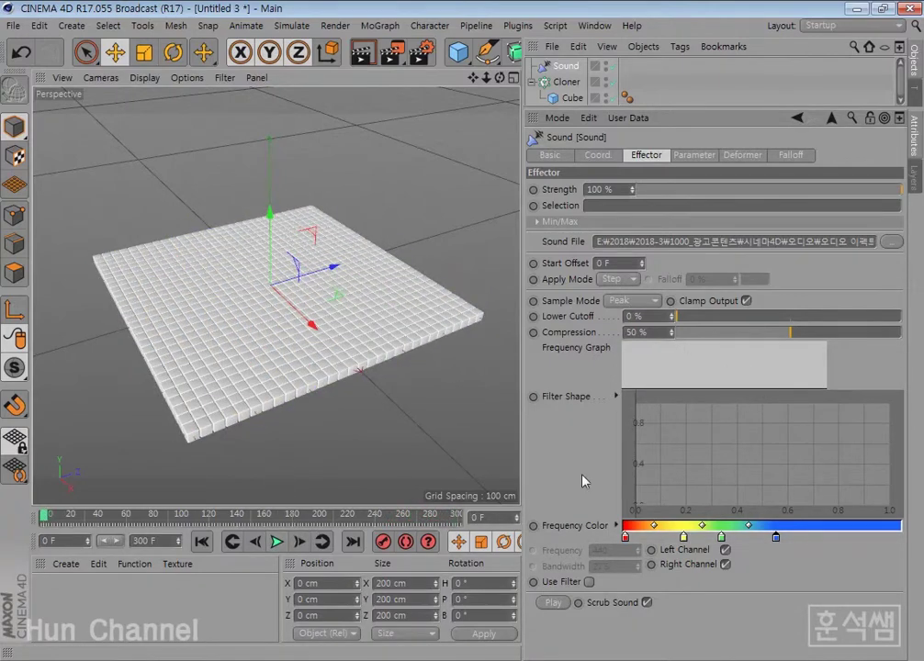
click(214, 521)
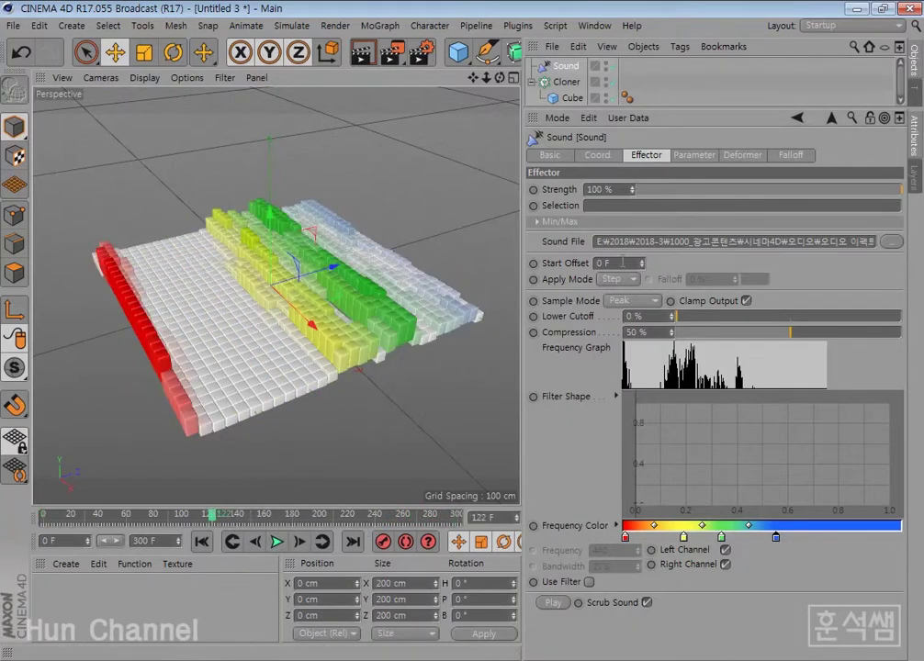
Raise the Sound effector's Compression to 66 % and enlarge the Object Manager
mouse_move(790, 332)
mouse_down()
mouse_move(846, 336)
mouse_move(779, 346)
mouse_move(834, 346)
mouse_move(827, 342)
mouse_up()
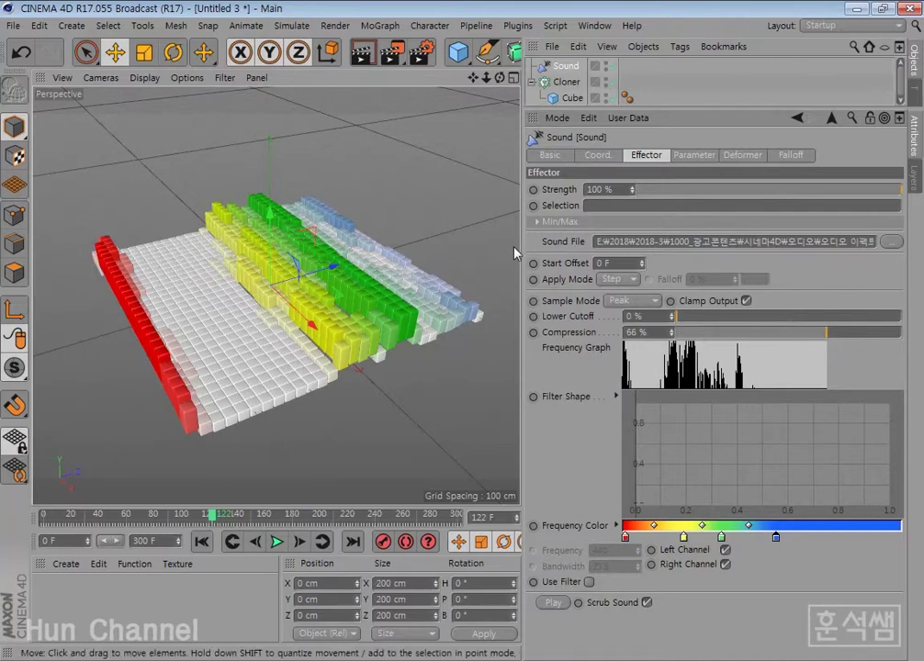
drag(675, 116, 672, 207)
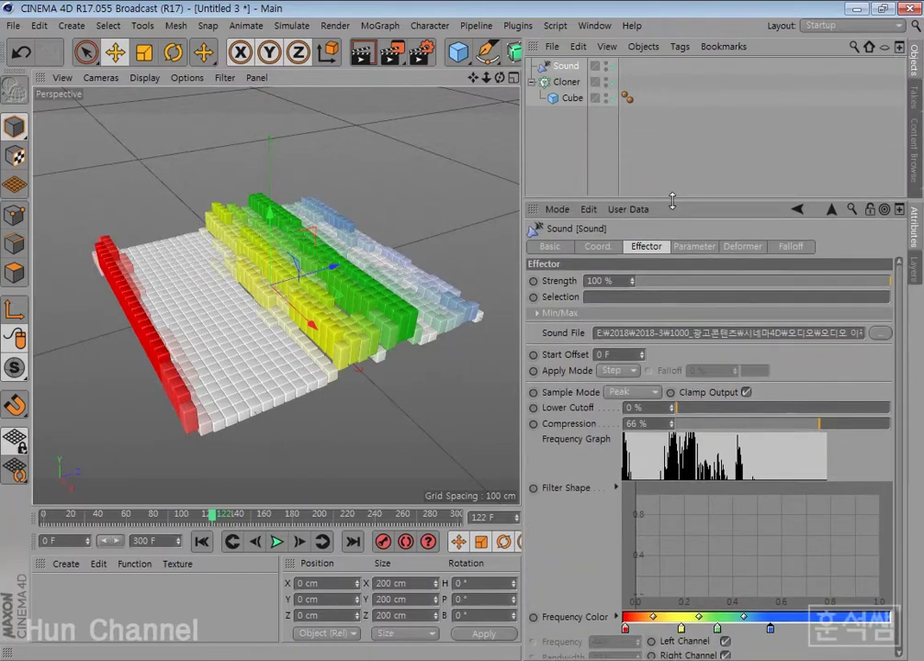
Set the Cloner's Count X to 1 and preview the single row of cubes
click(567, 82)
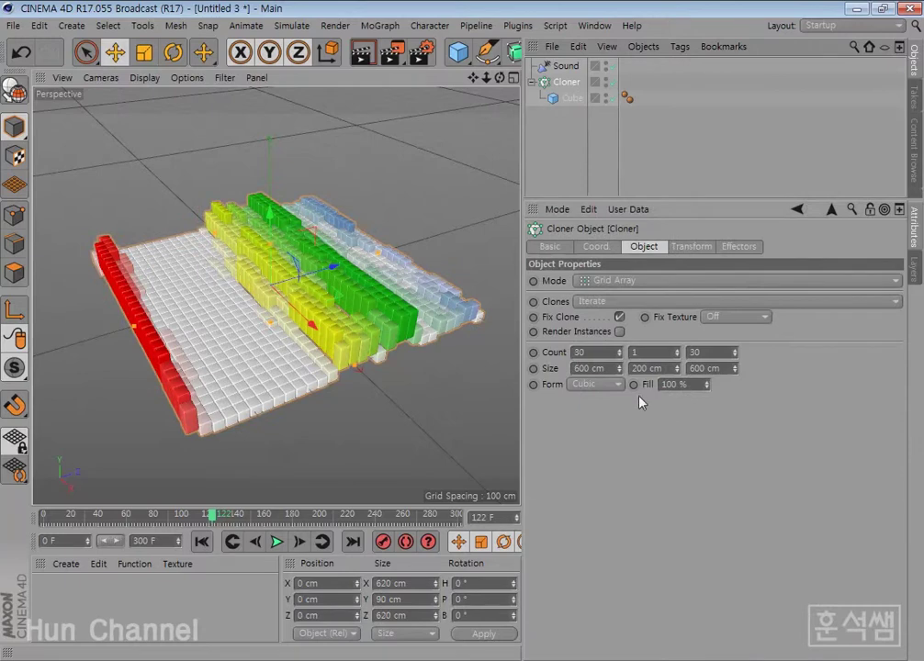
double_click(691, 351)
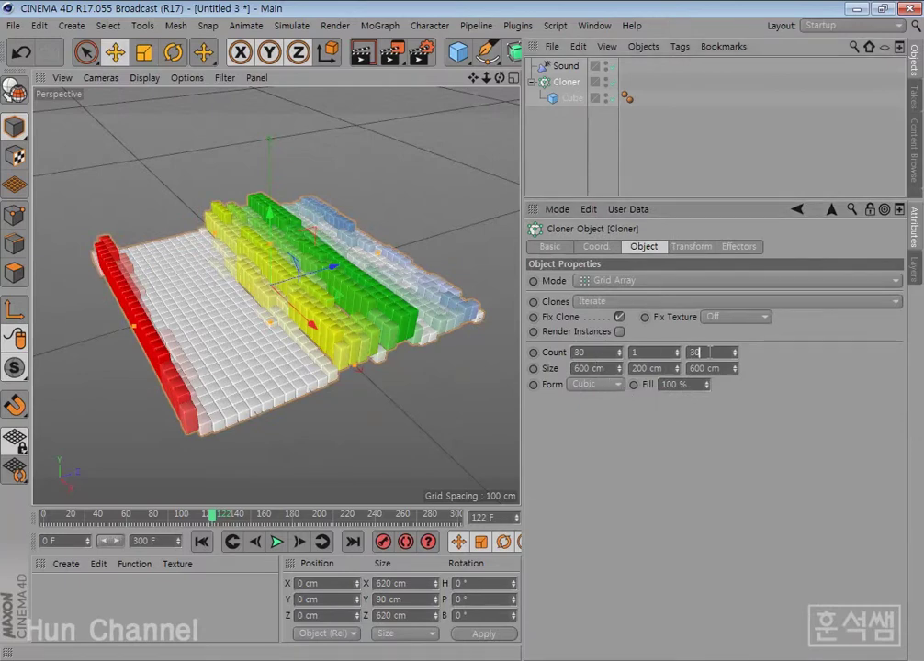
double_click(595, 352)
text(1)
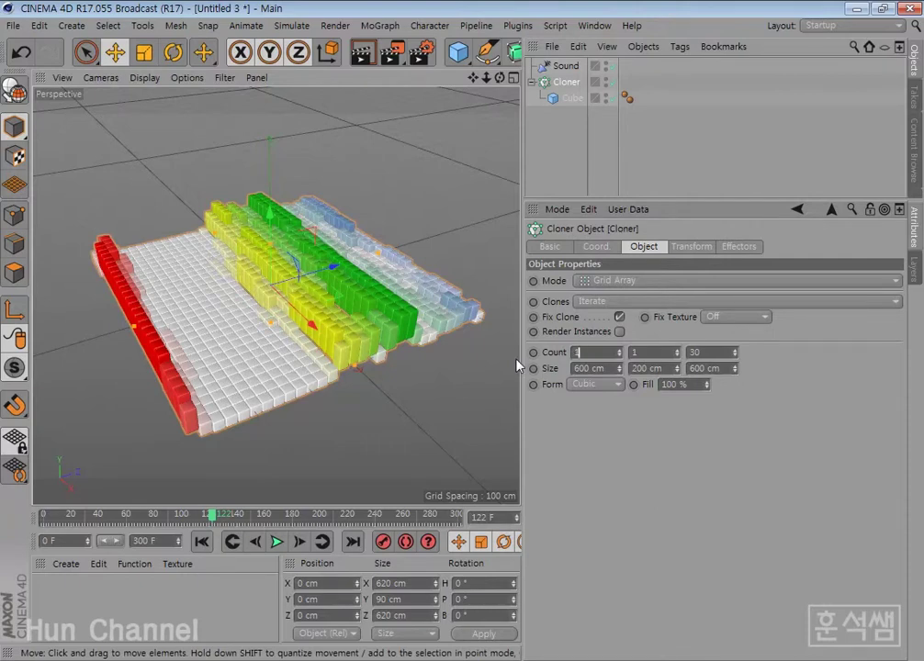
key(Return)
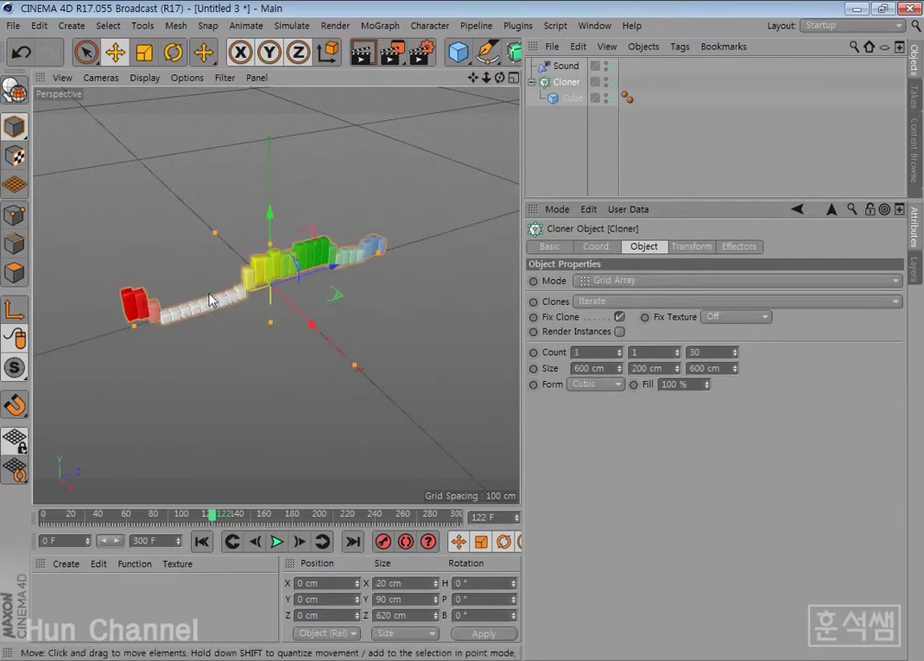
click(278, 542)
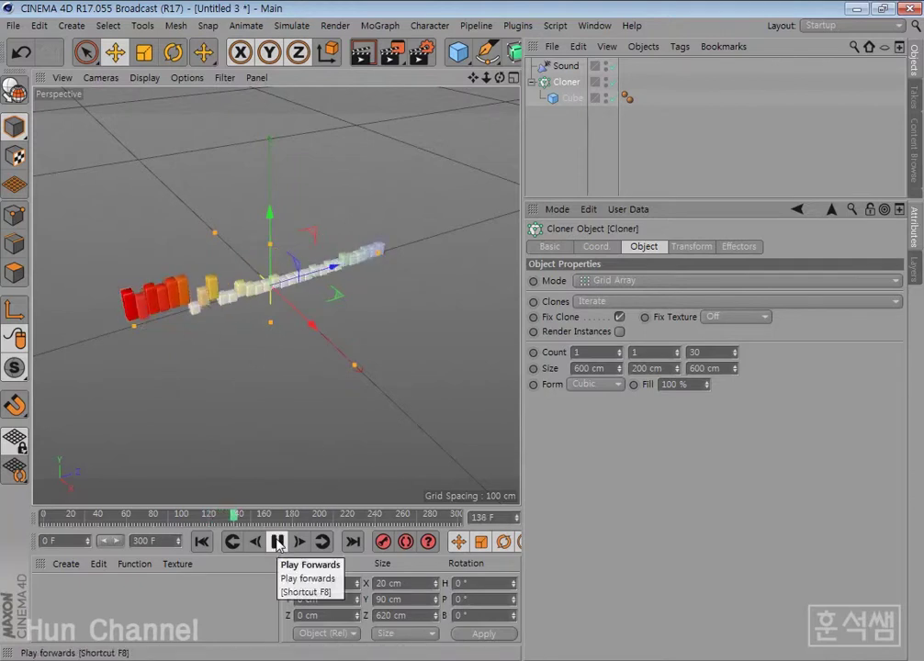
click(277, 542)
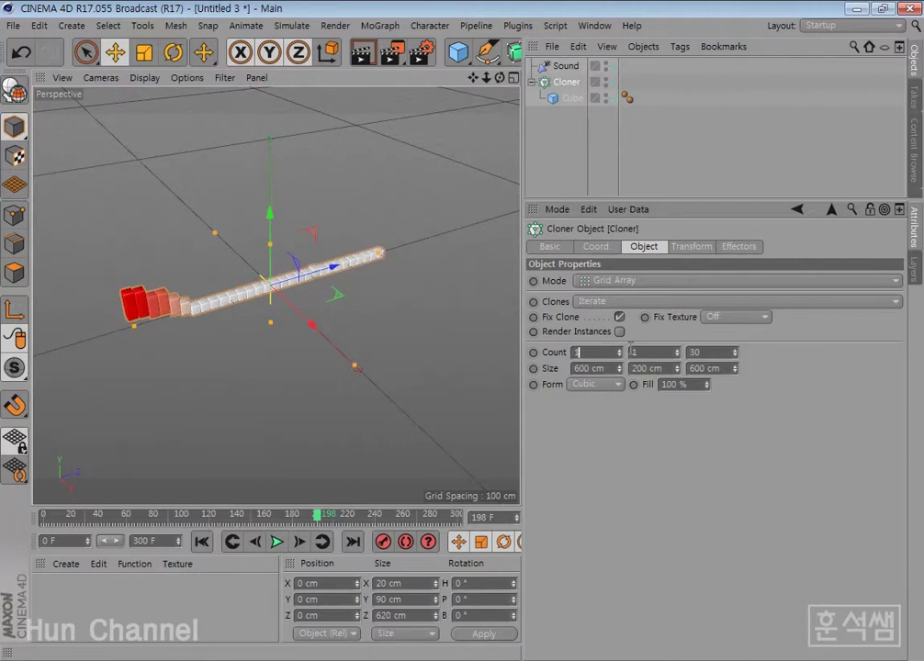
text(30)
Restore Count X to 30, preview the full grid, and select the Sound effector
key(Return)
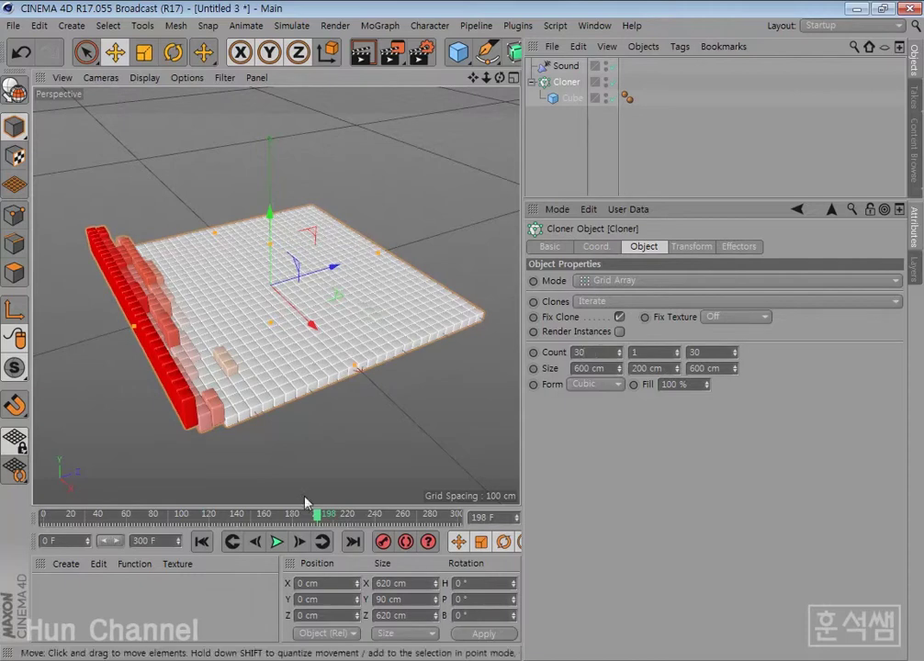
click(276, 542)
click(278, 542)
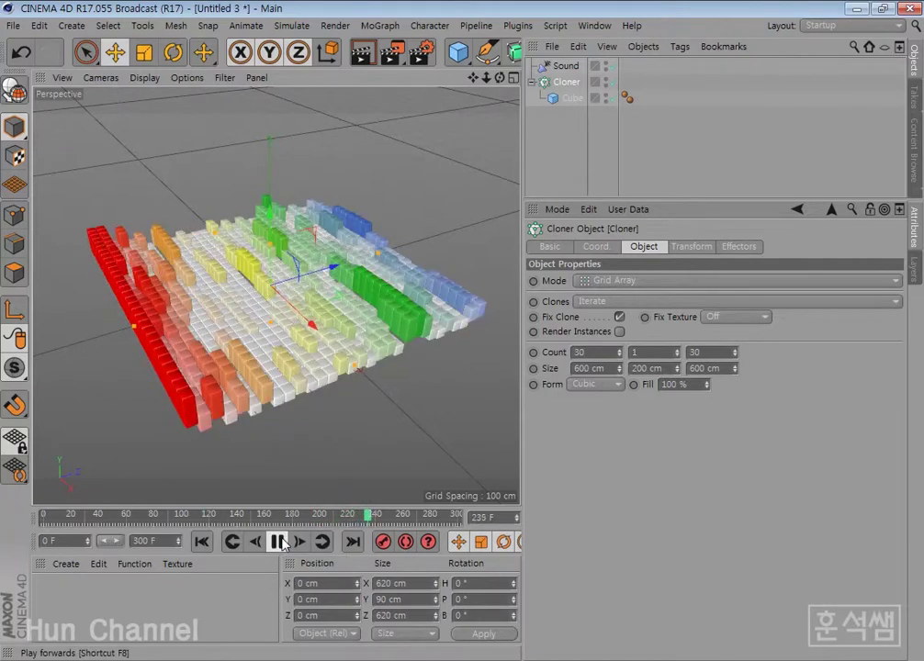
click(566, 66)
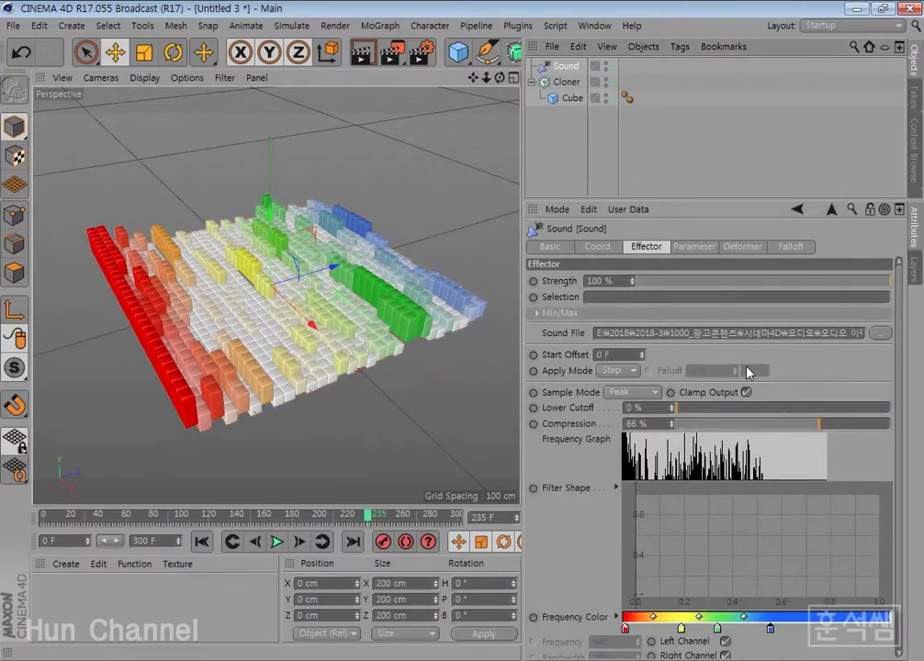
In the Sound effector's Parameter tab, change P.Y from 40 cm to 20 cm
click(690, 247)
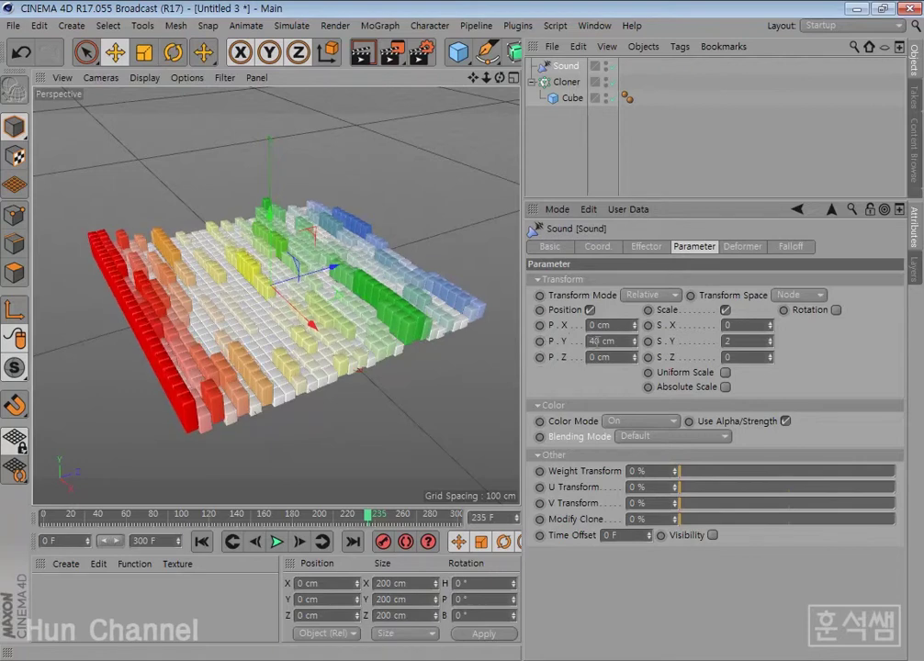
double_click(592, 340)
text(20)
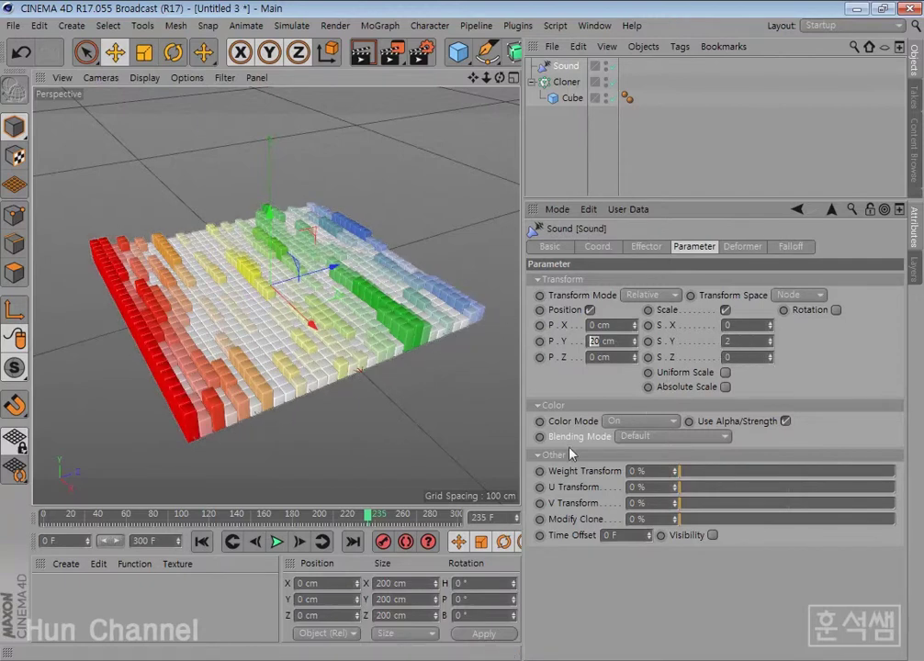
Raise the Sound effector's Compression from 66 % to 85 % and preview playback
click(648, 248)
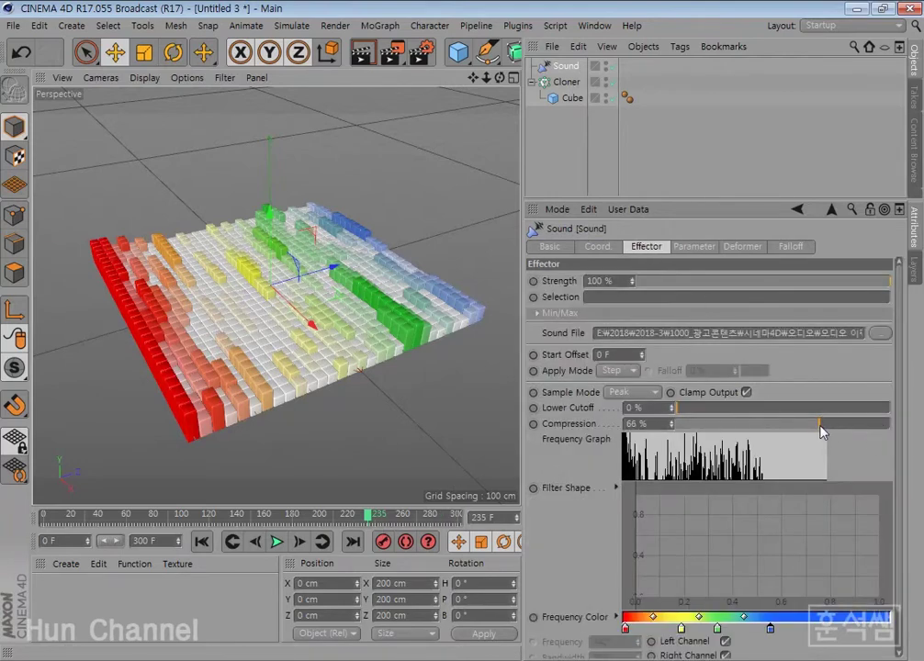
drag(823, 432, 858, 433)
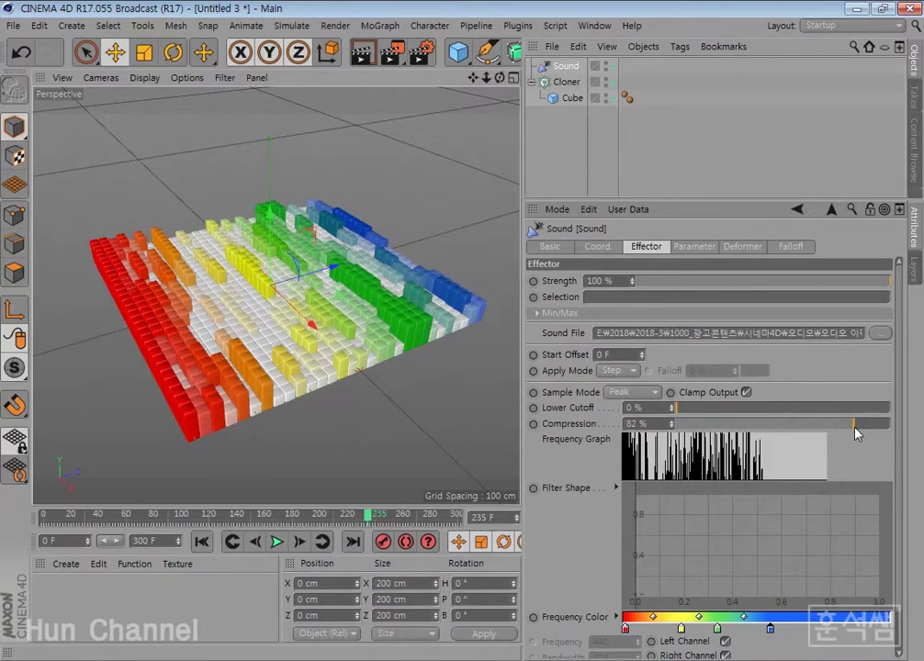
drag(857, 432, 862, 434)
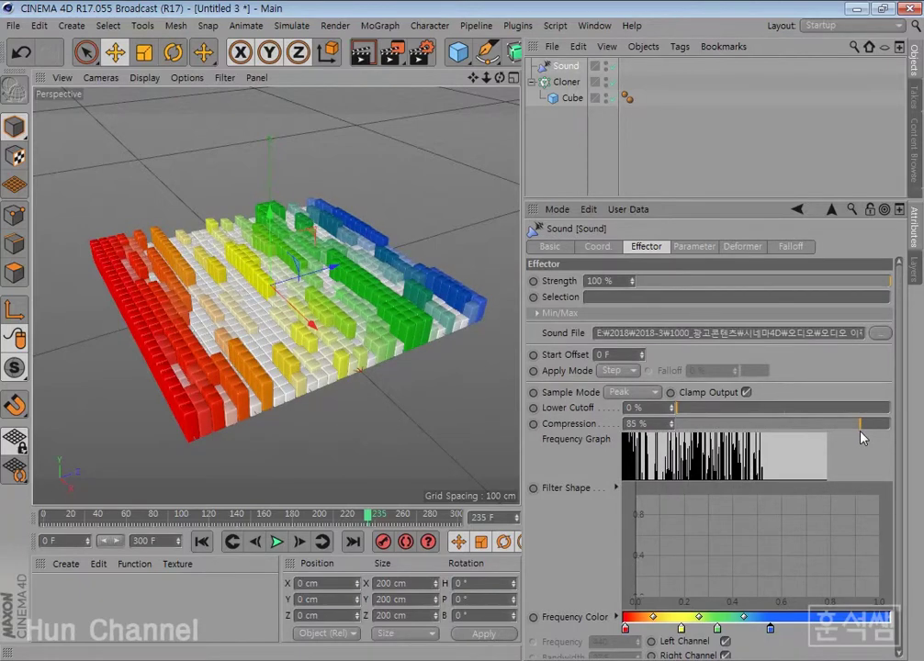
click(275, 542)
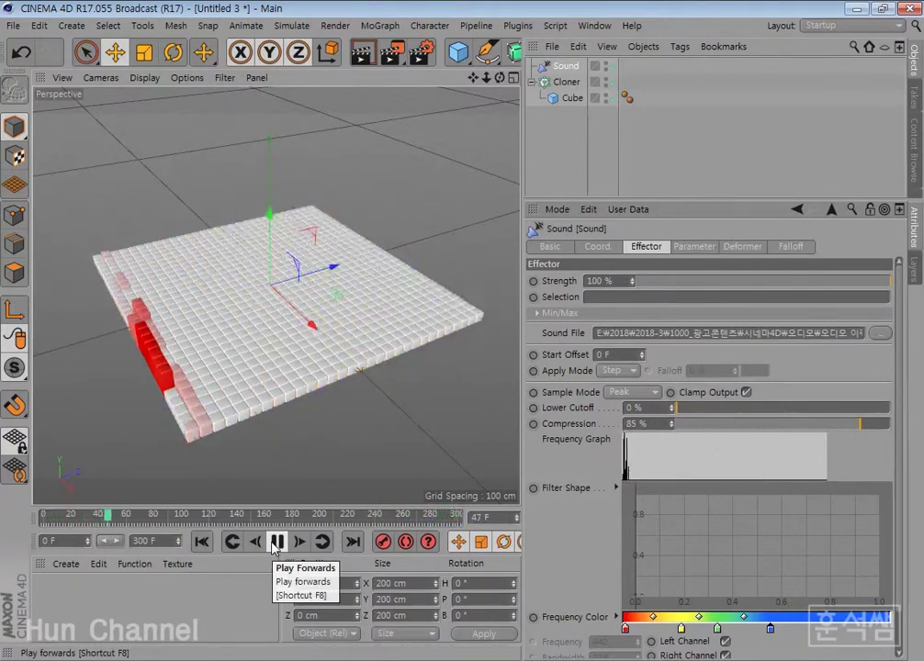
click(274, 542)
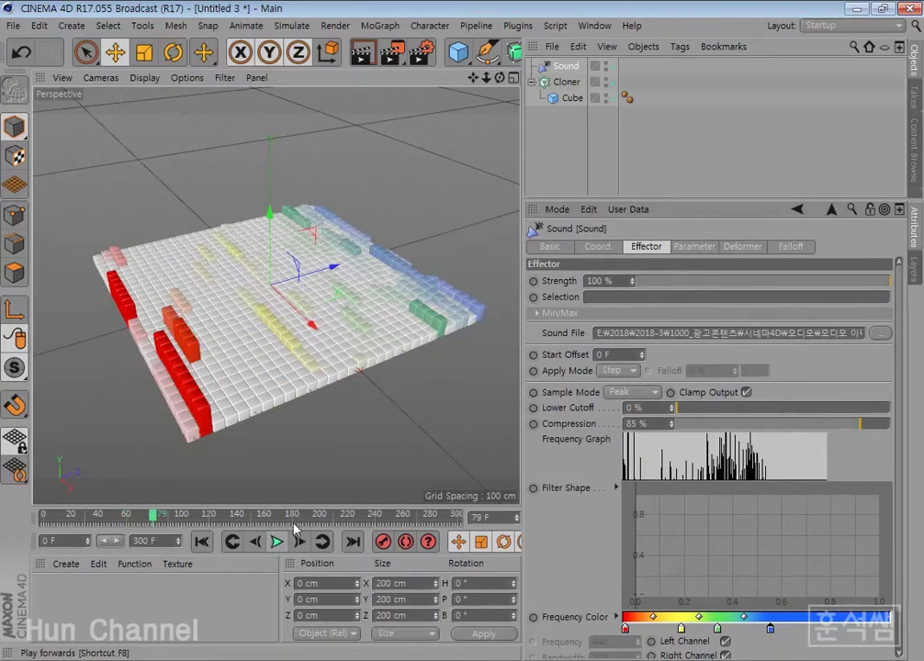
click(617, 370)
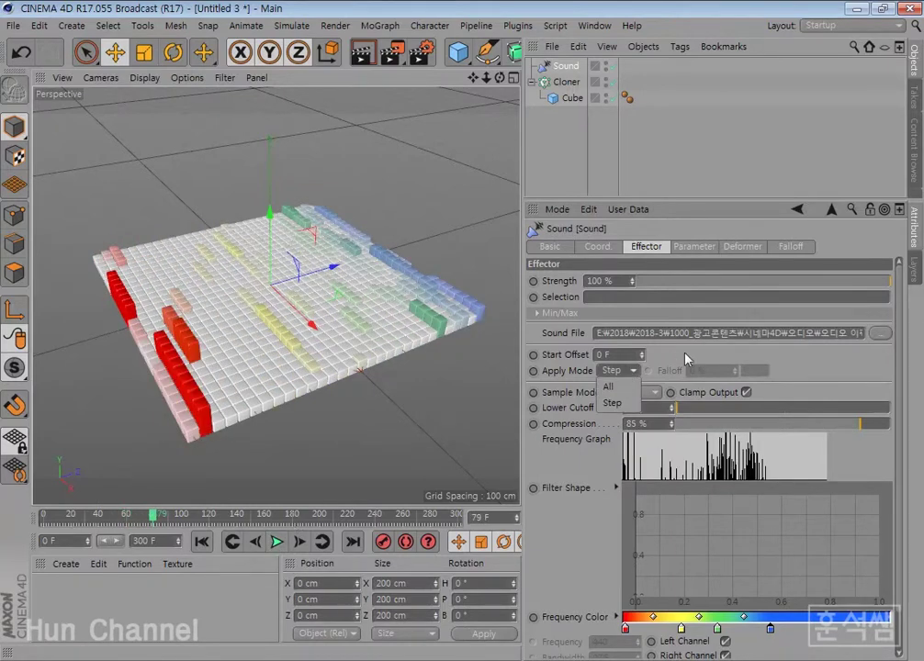
click(664, 373)
click(650, 396)
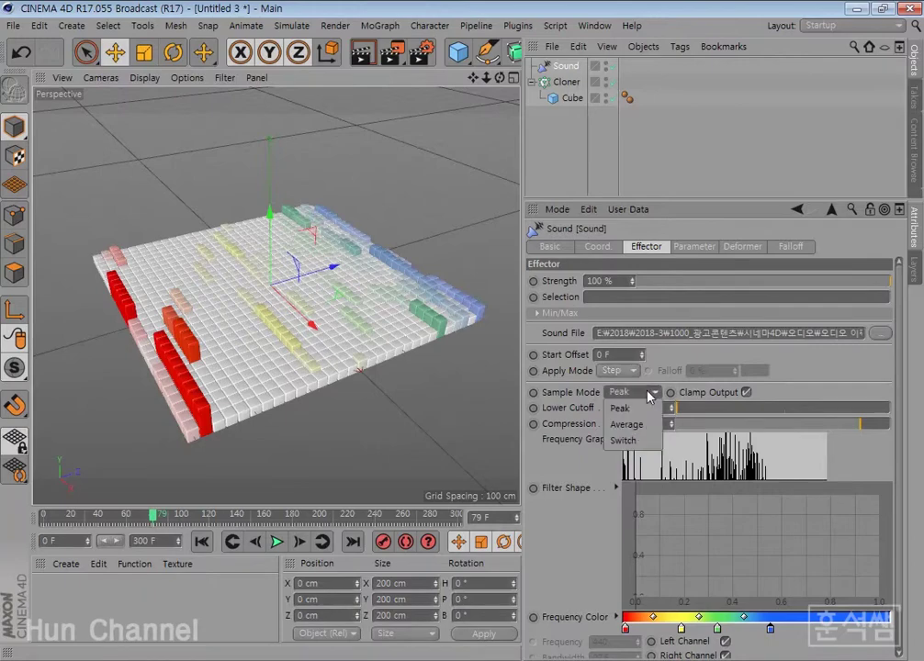
click(643, 426)
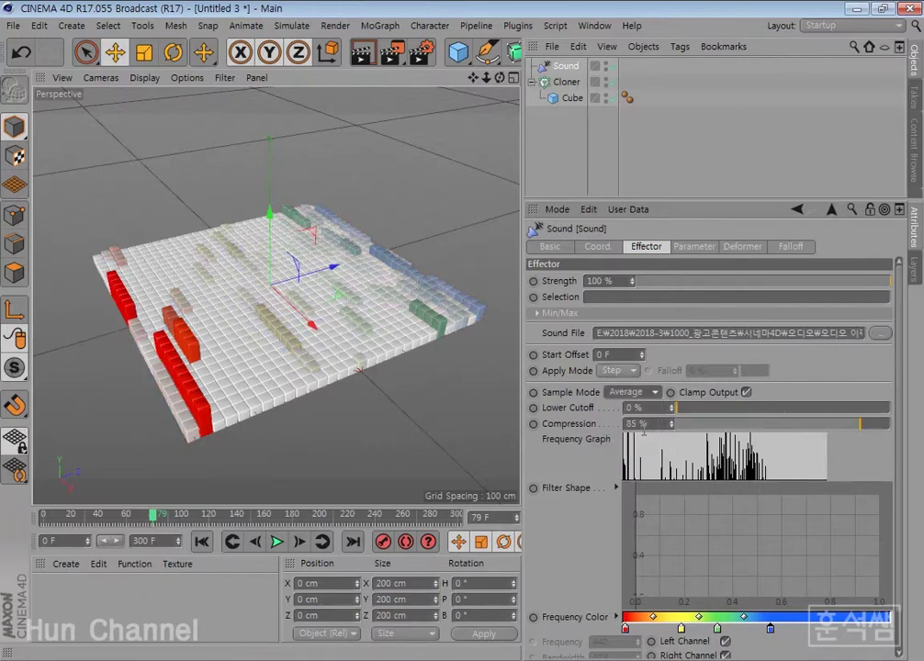
click(274, 541)
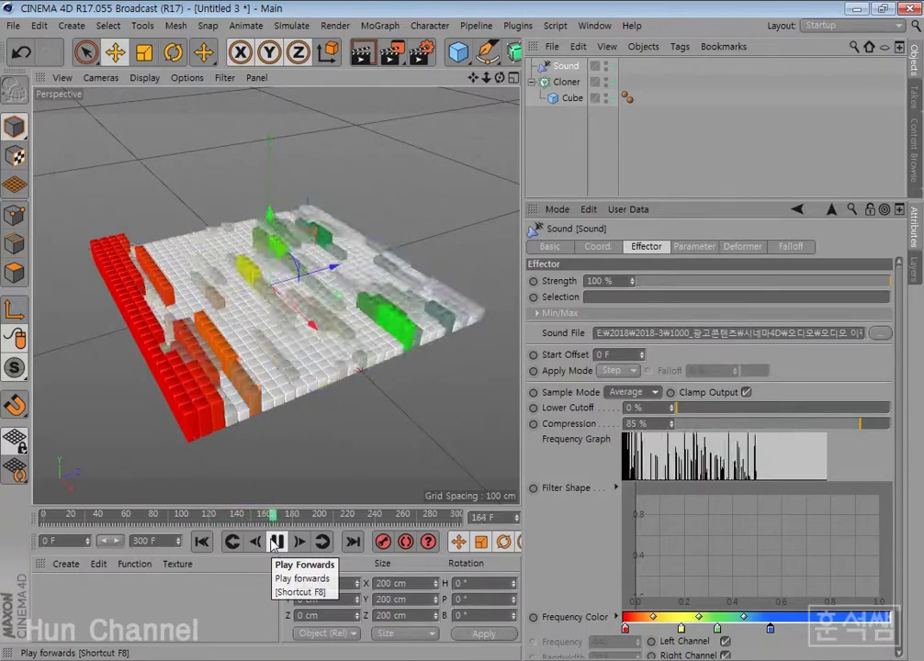
click(275, 542)
click(643, 392)
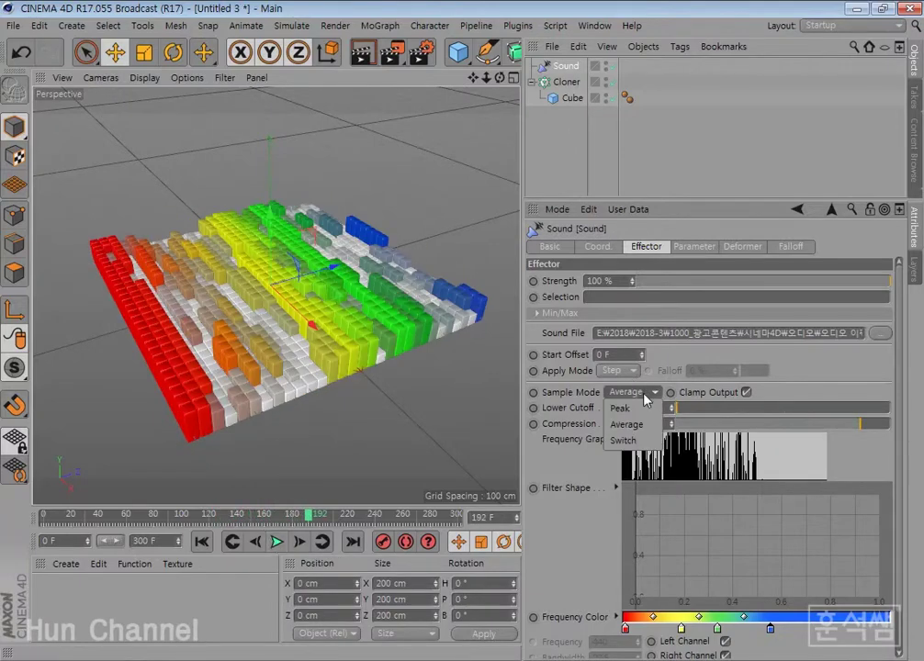
click(624, 441)
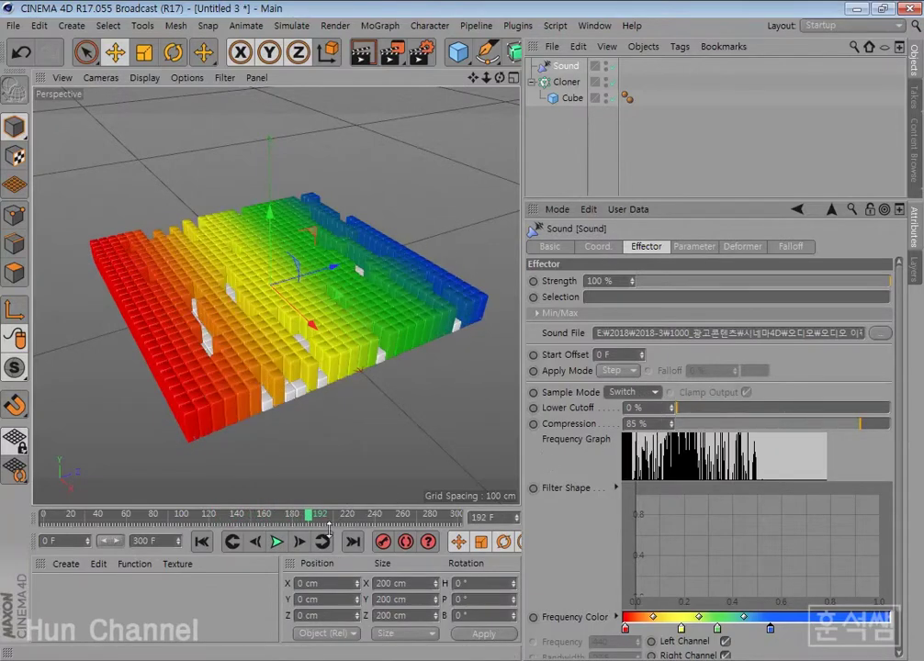
click(276, 542)
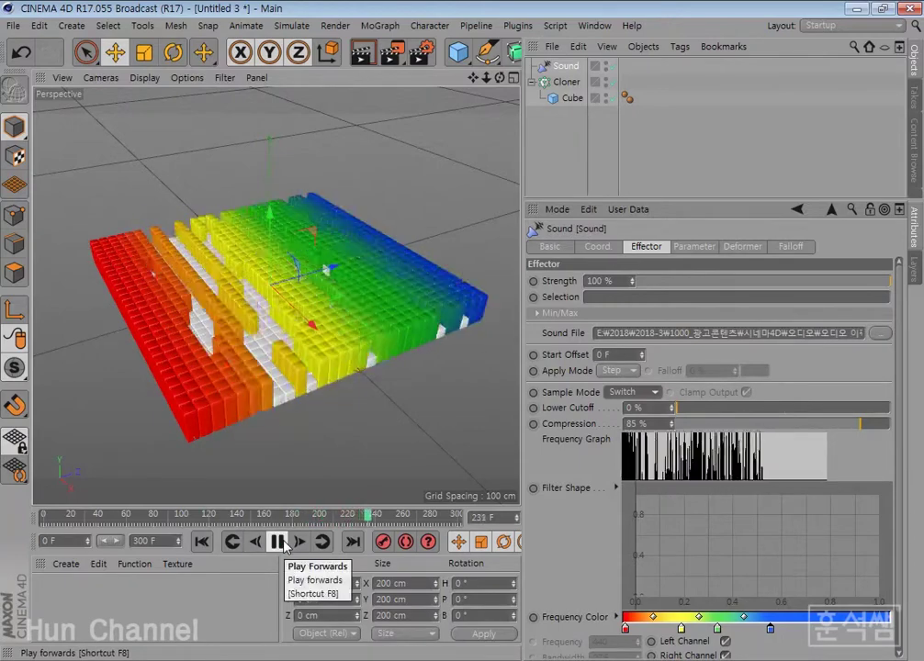
click(283, 544)
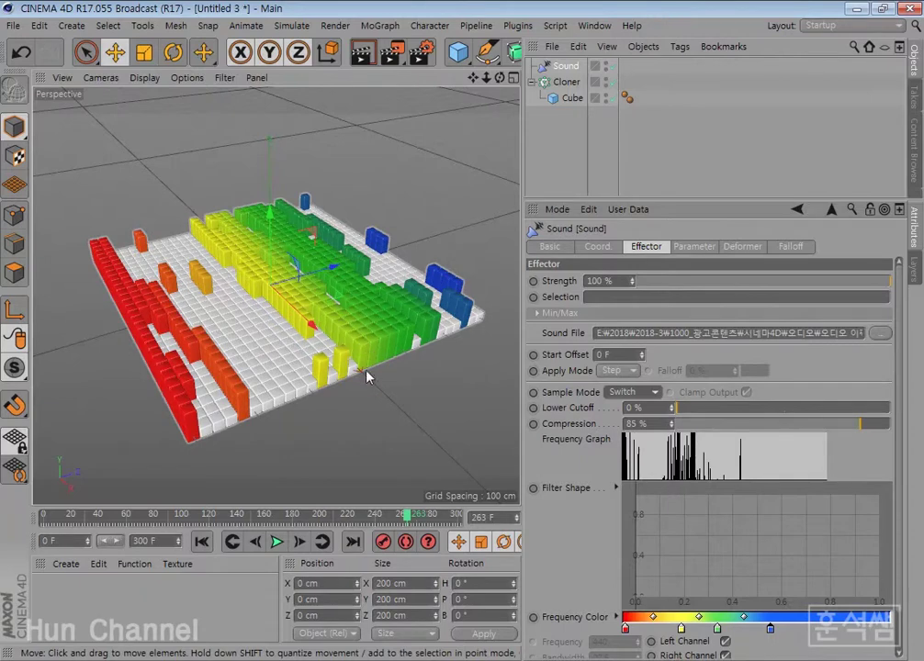
click(657, 397)
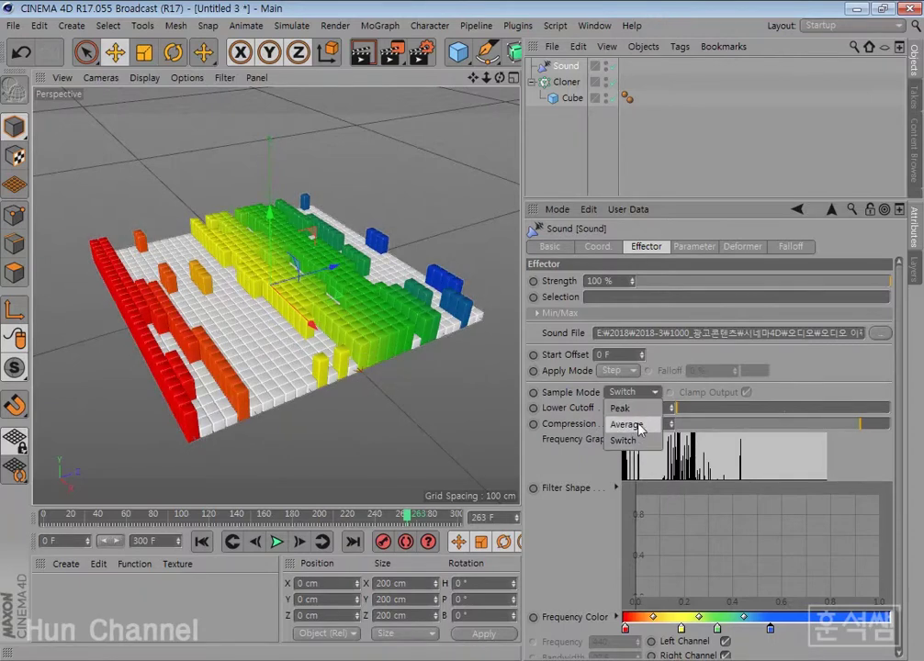
click(641, 430)
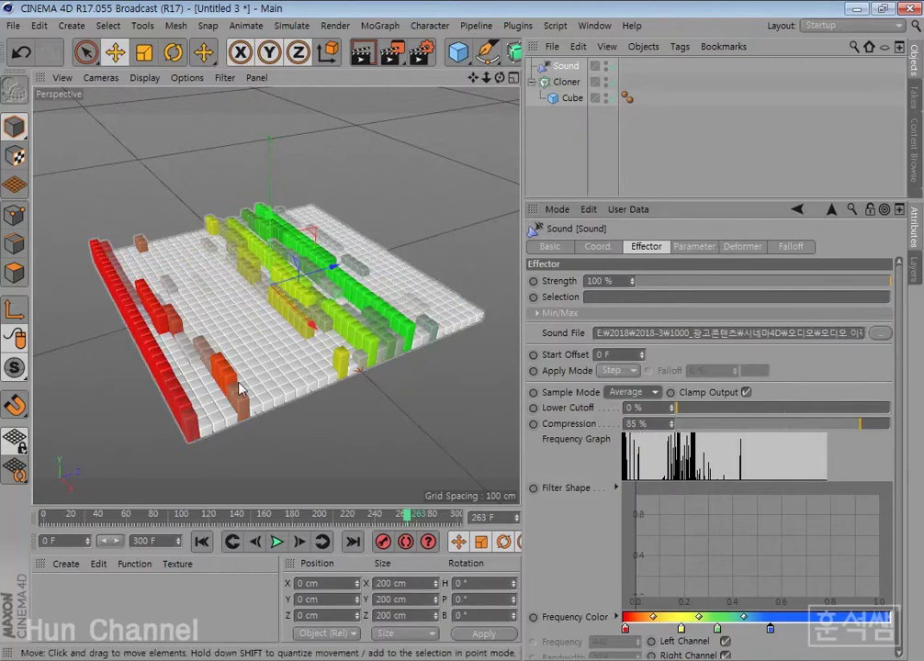
click(277, 542)
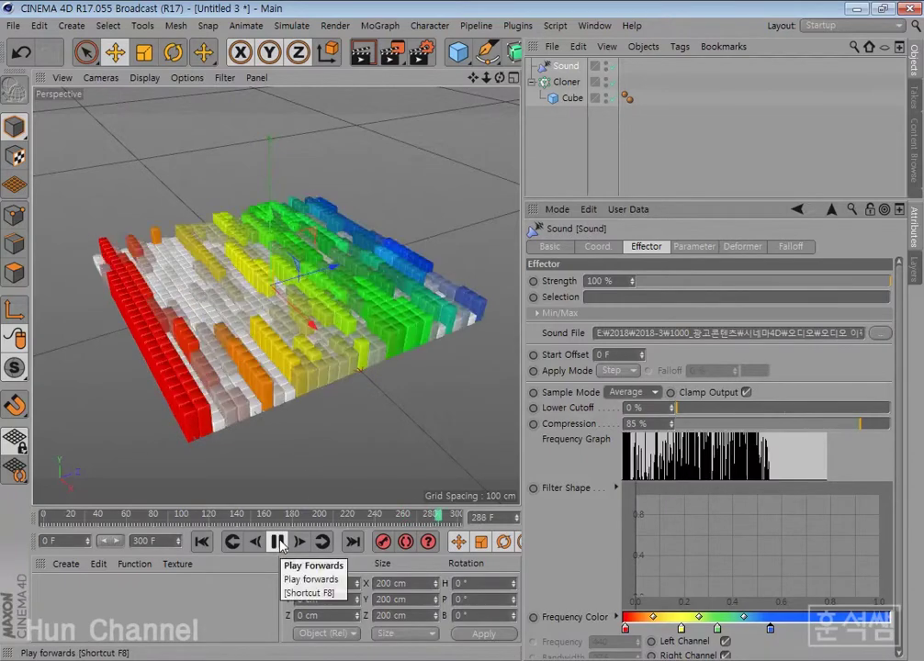
click(280, 544)
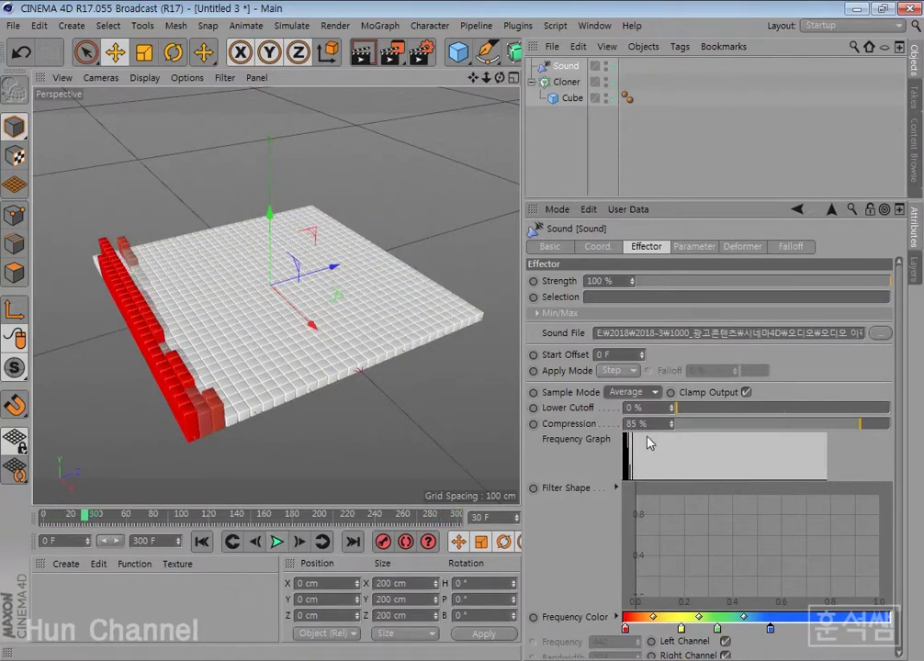
click(646, 392)
click(643, 409)
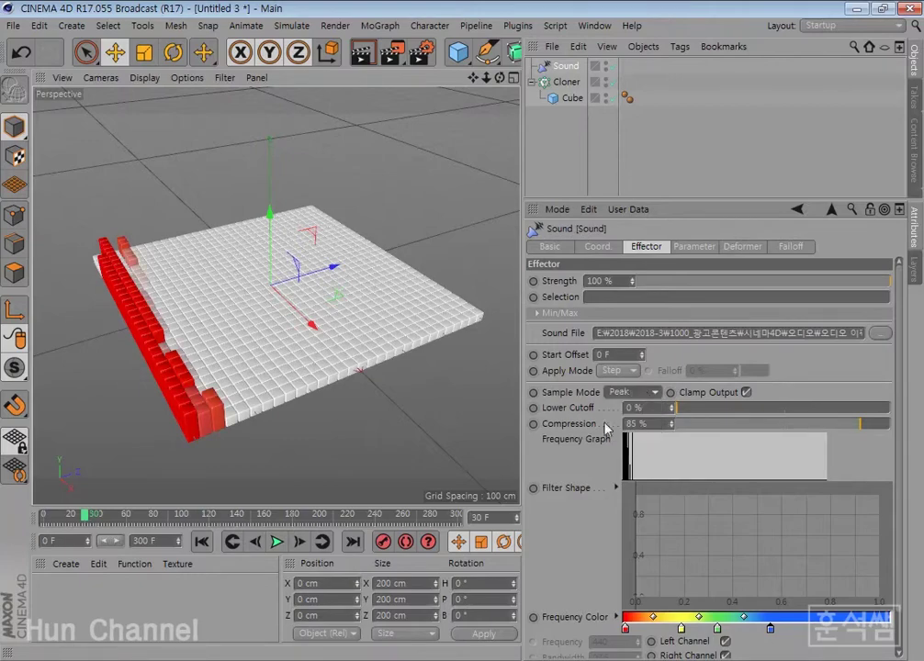
click(277, 542)
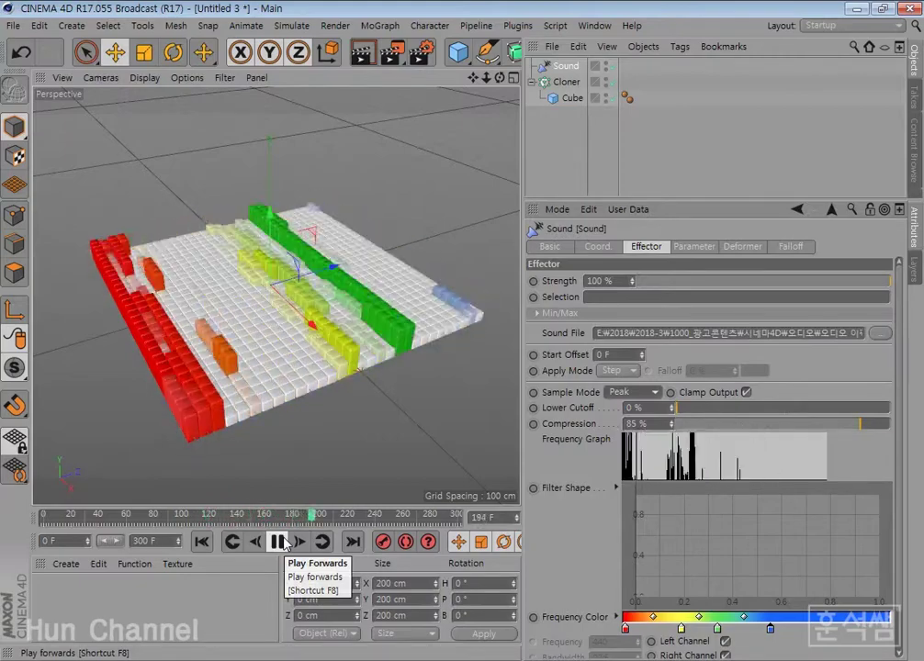
key(space)
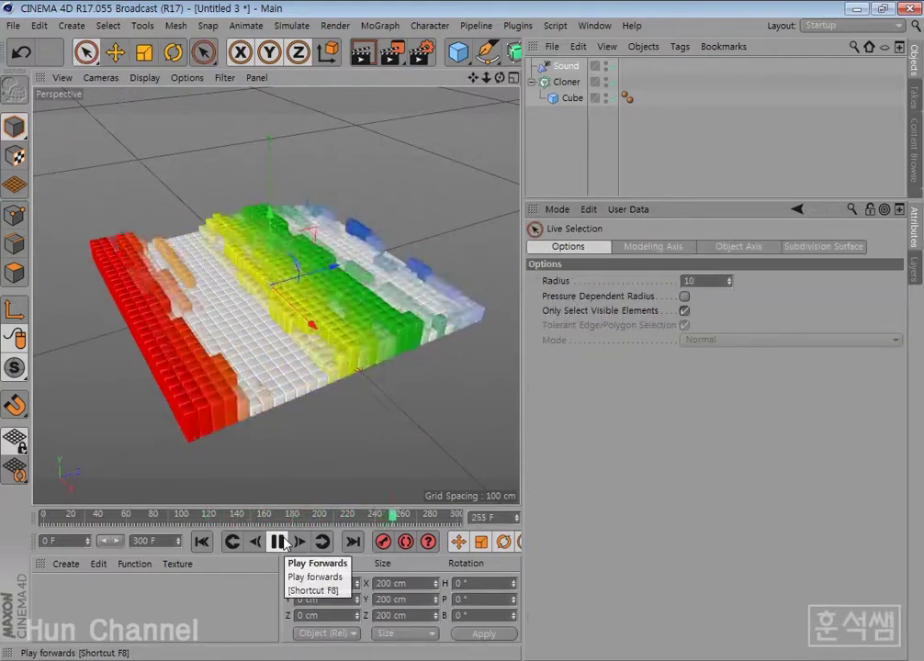
Load BGM 01.wav as the Sound effector's sound file
click(564, 66)
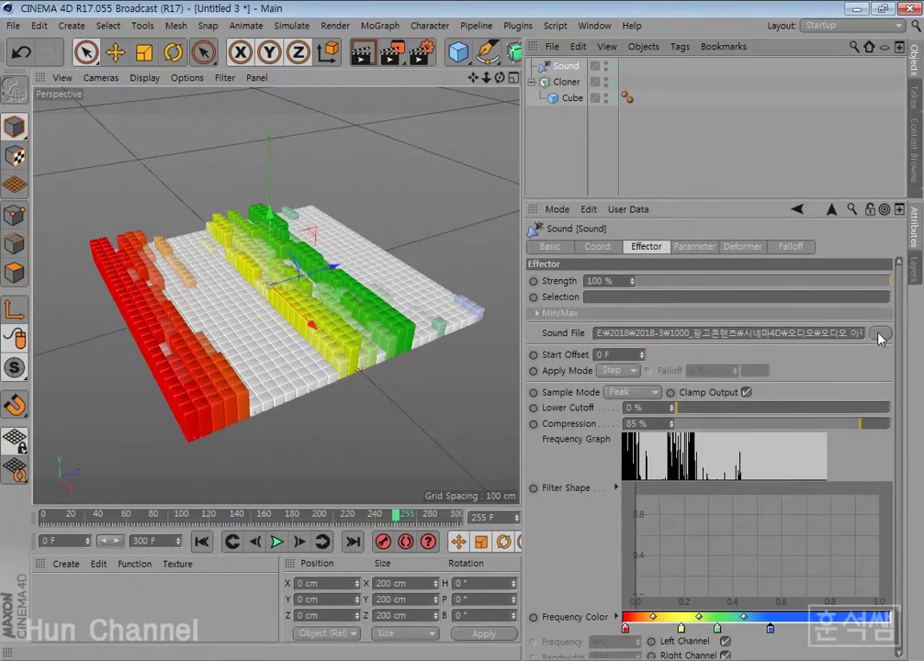
click(879, 333)
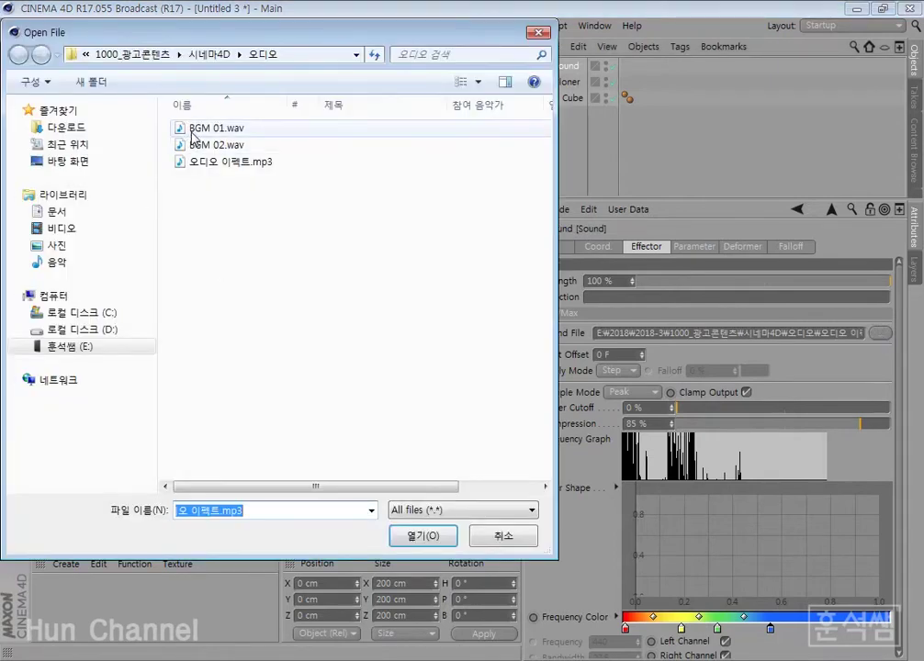
click(195, 128)
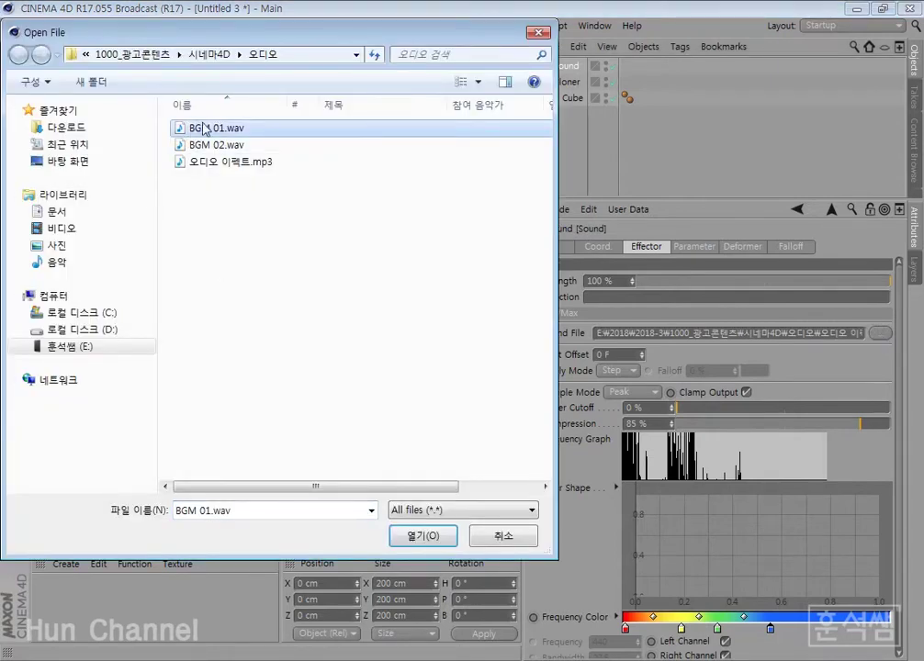
click(424, 536)
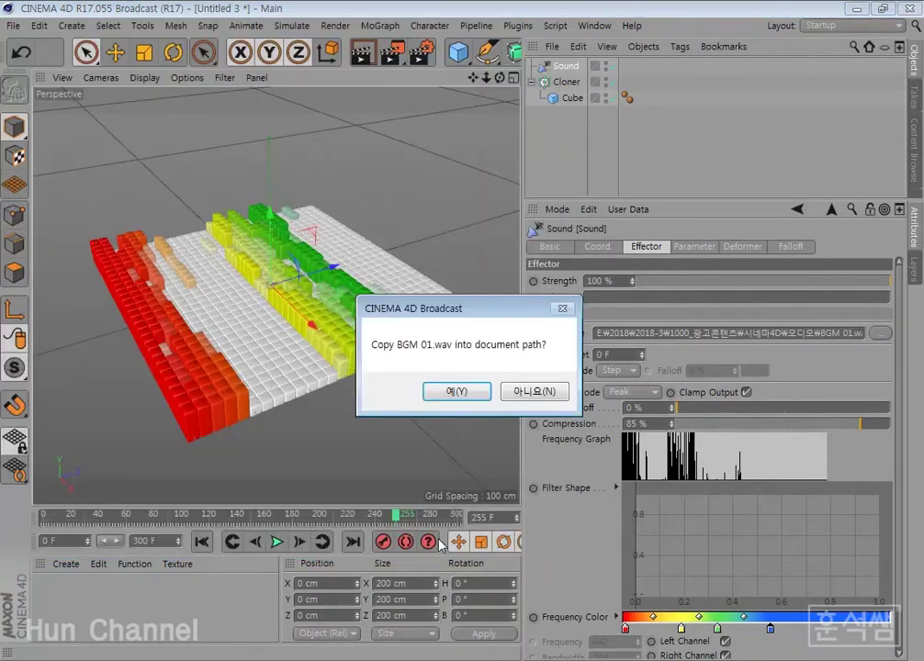
Decline copying BGM 01.wav into the document path and preview the animation
click(514, 395)
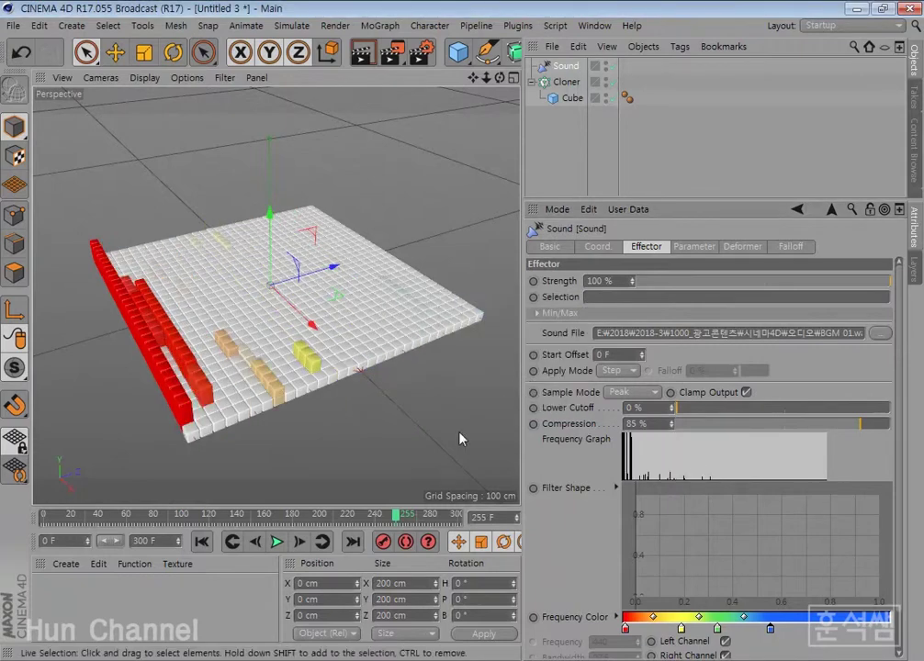
click(276, 542)
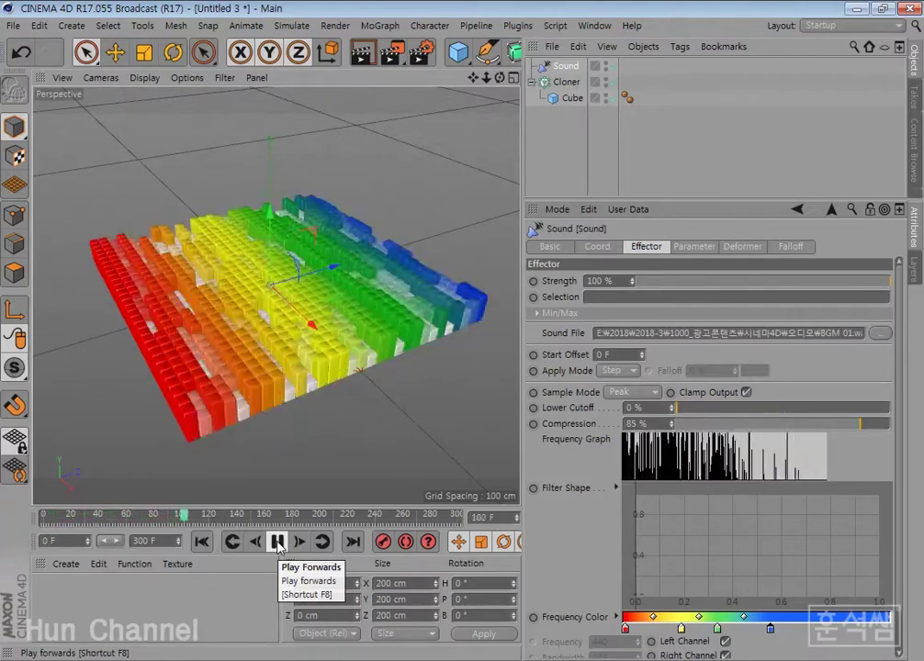
click(277, 543)
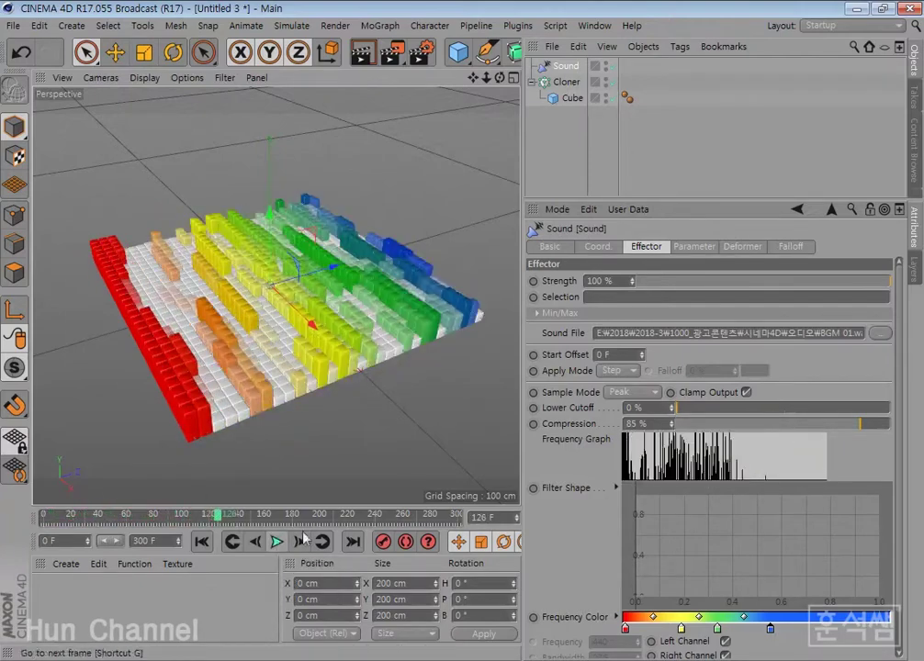
Swap the sound file to BGM 02.wav without copying it, and play the animation
click(880, 332)
click(229, 146)
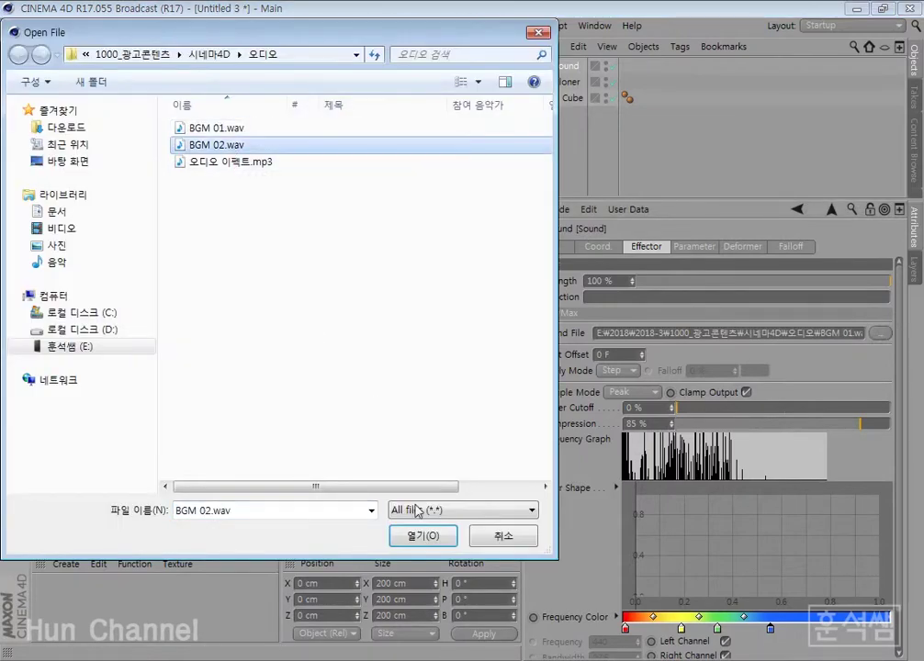
click(422, 536)
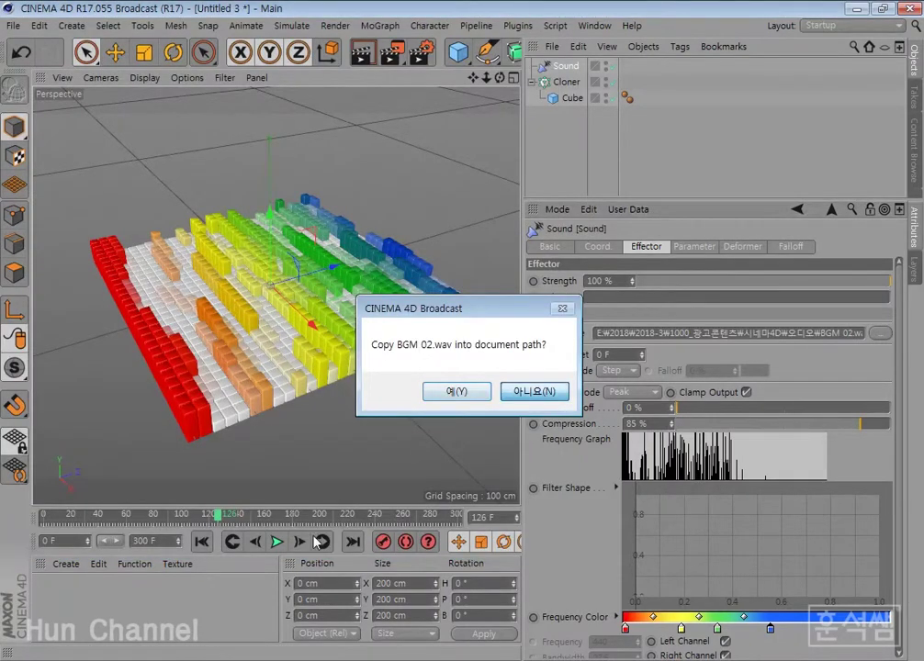
click(533, 391)
click(277, 543)
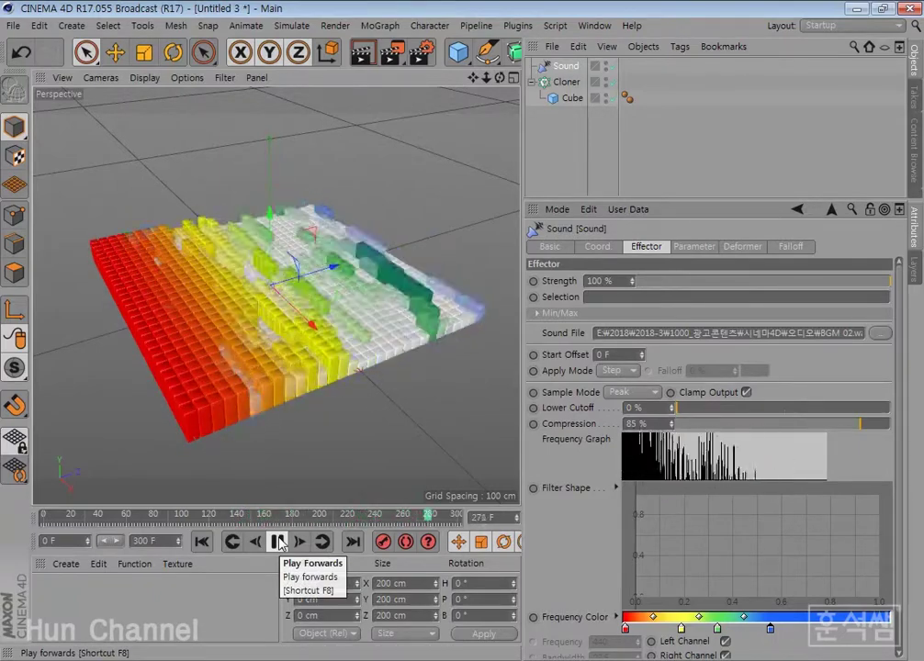
Lower Compression to 57 %, move the yellow and blue stops left, and add a green stop
click(279, 543)
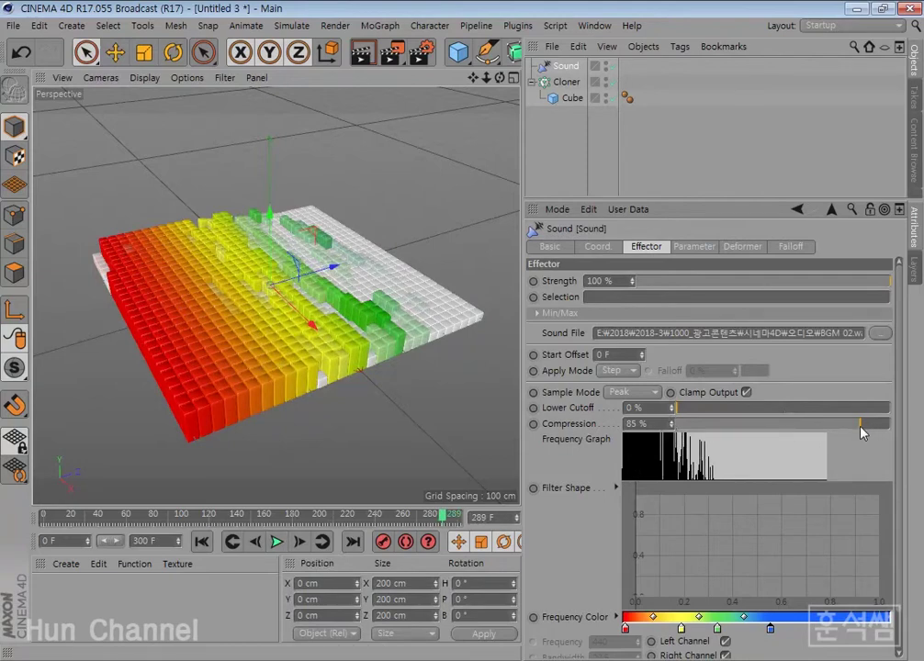
drag(859, 426, 799, 427)
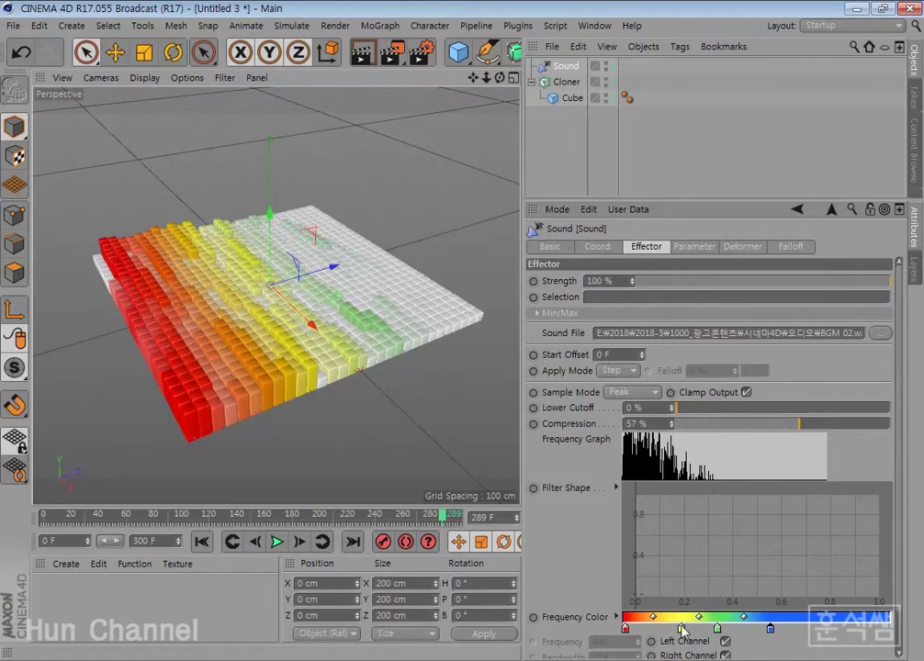
drag(680, 629, 656, 630)
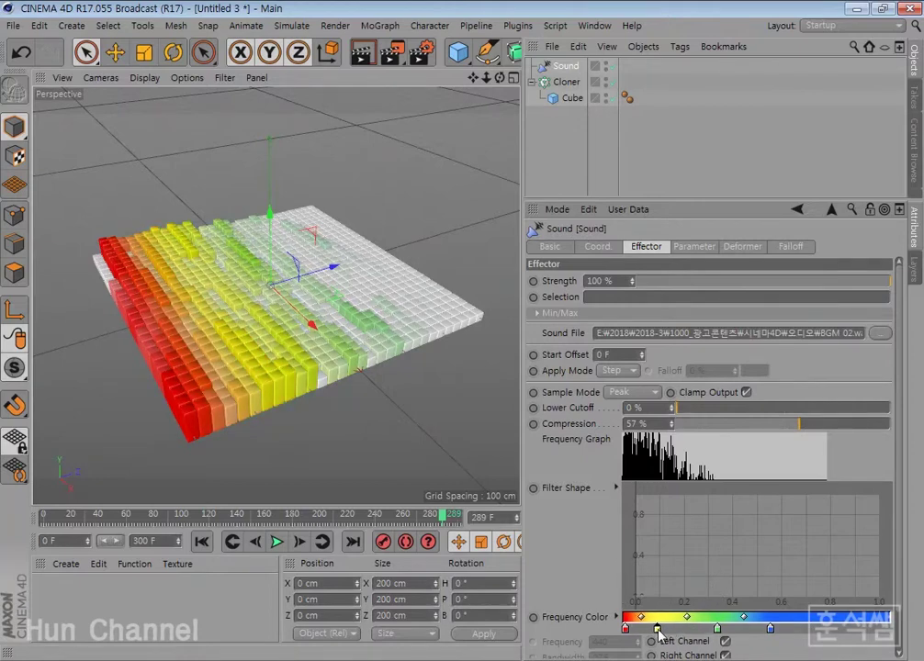
click(698, 629)
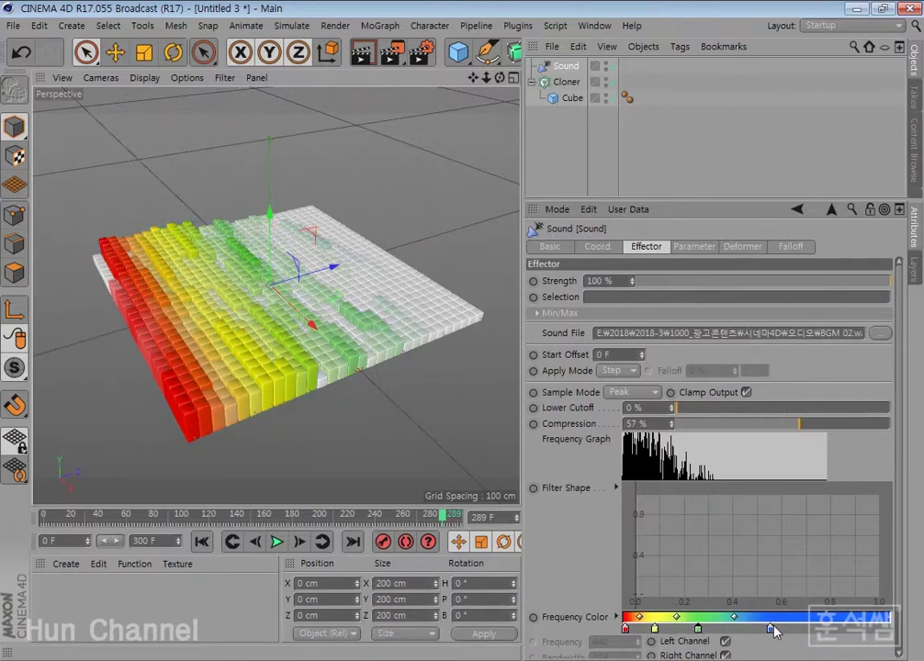
drag(770, 630, 753, 630)
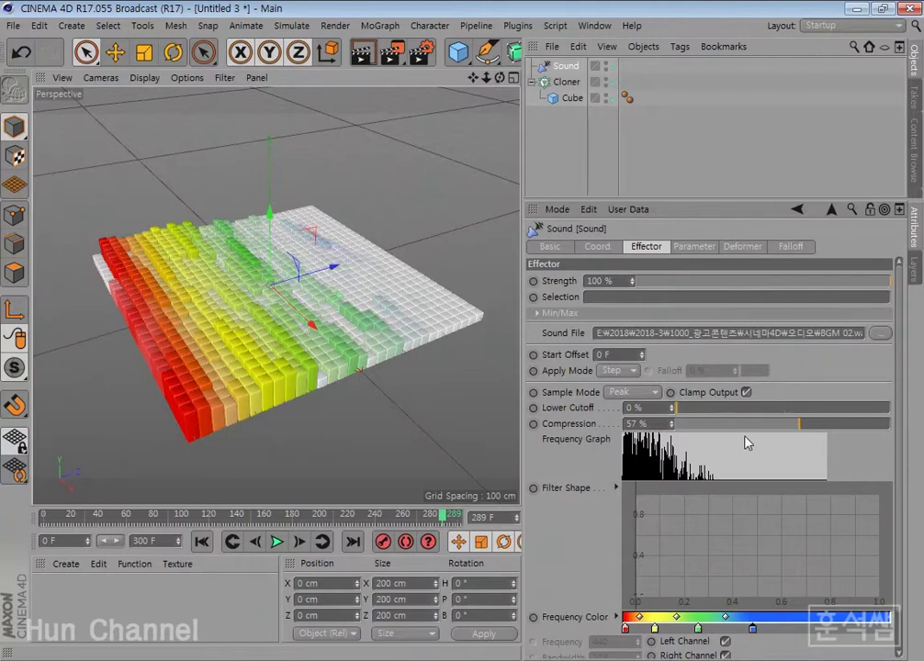
Set Compression to 60 %, then drag it to 64 %, previewing playback before and after
click(278, 542)
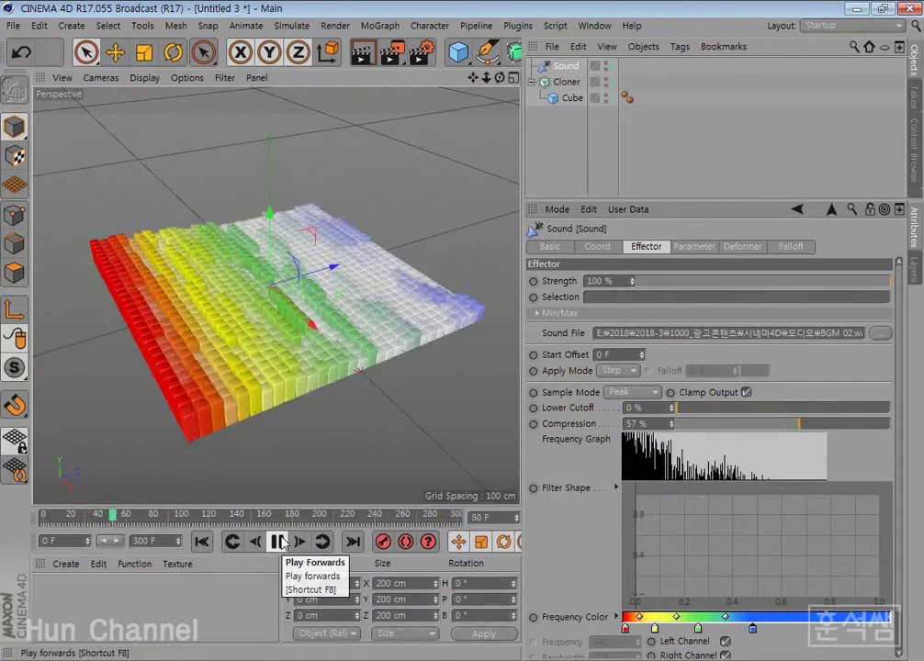
click(279, 542)
double_click(631, 424)
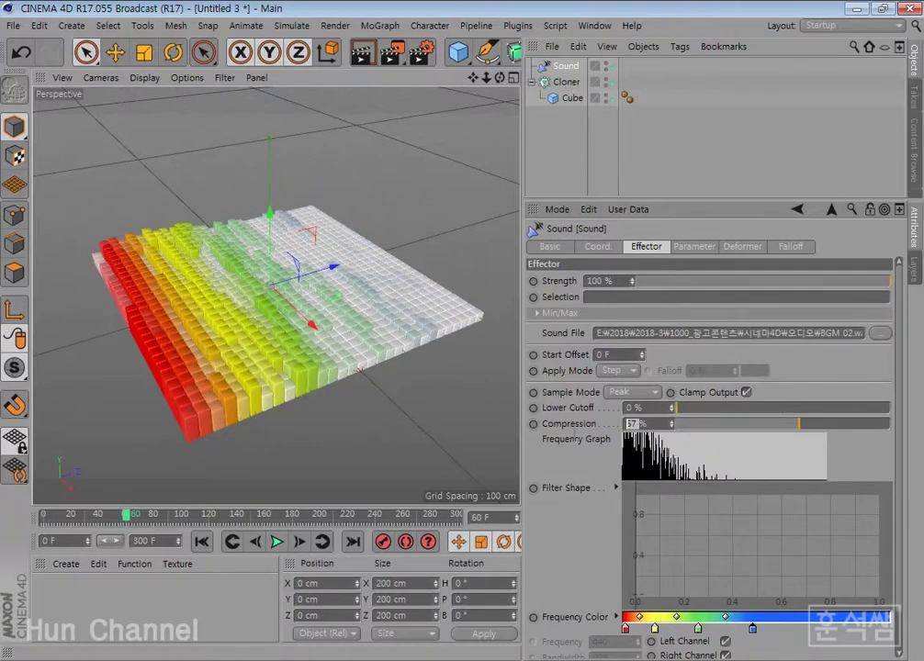
text(60)
key(Return)
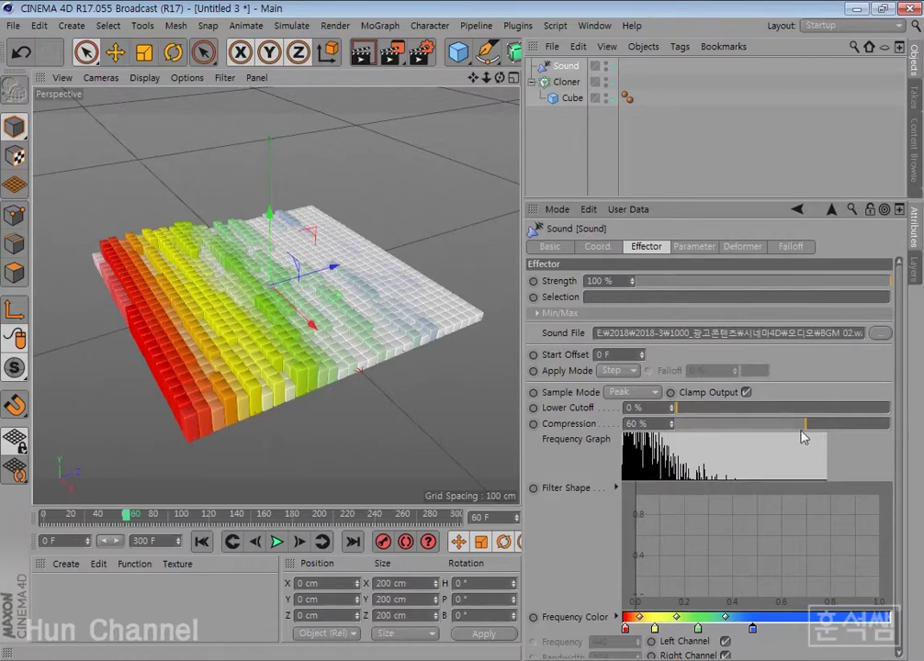
drag(807, 428, 814, 428)
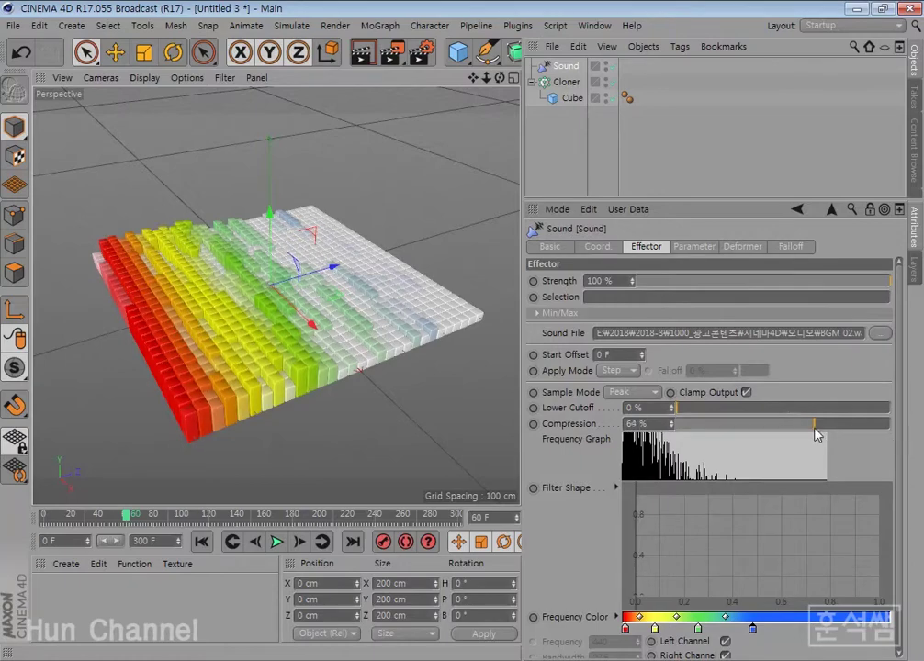
click(275, 542)
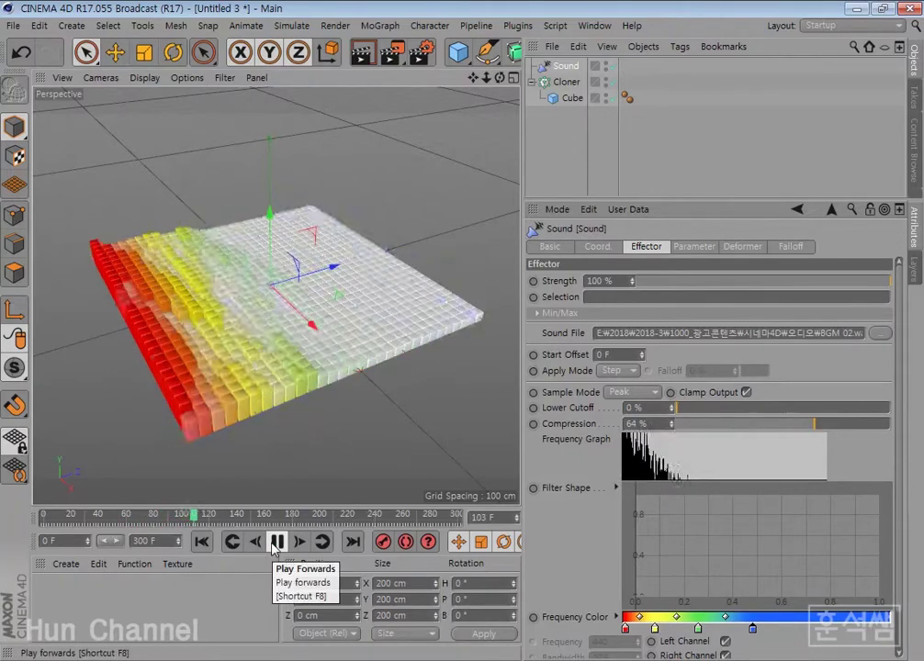
click(273, 548)
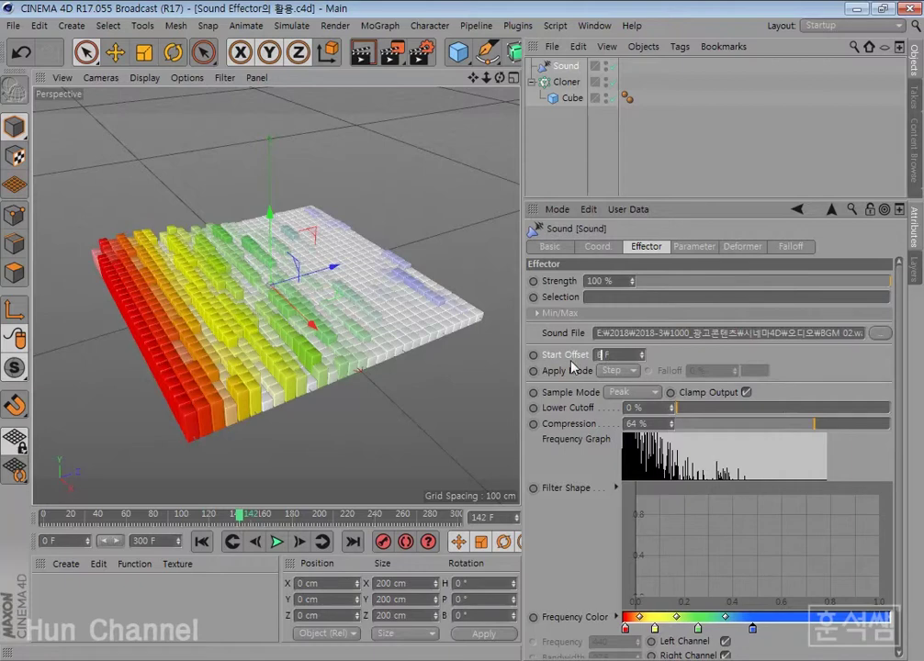
Apply an initial Start Offset and test it by playing from frame 0
key(Return)
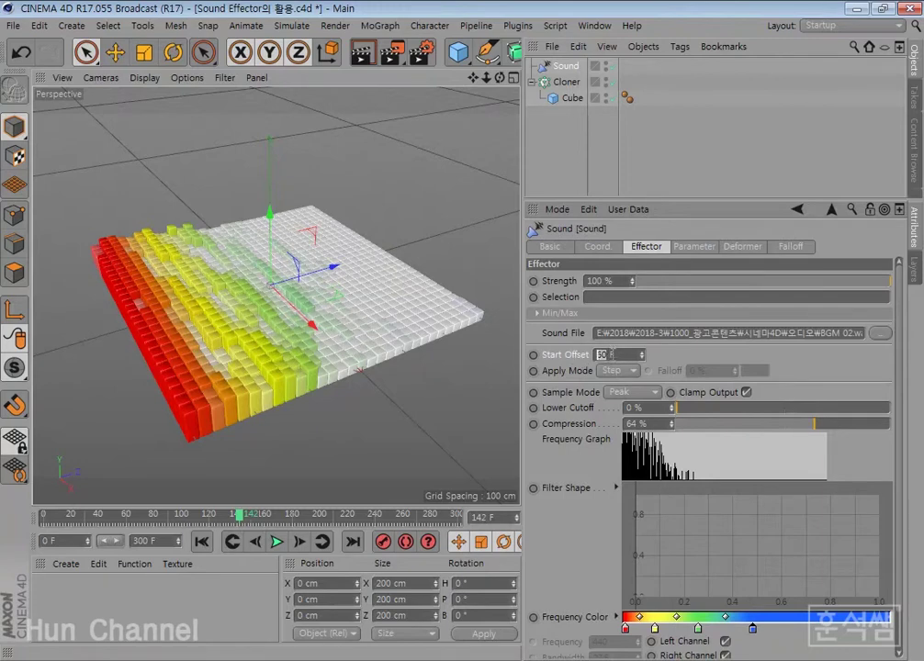
click(201, 542)
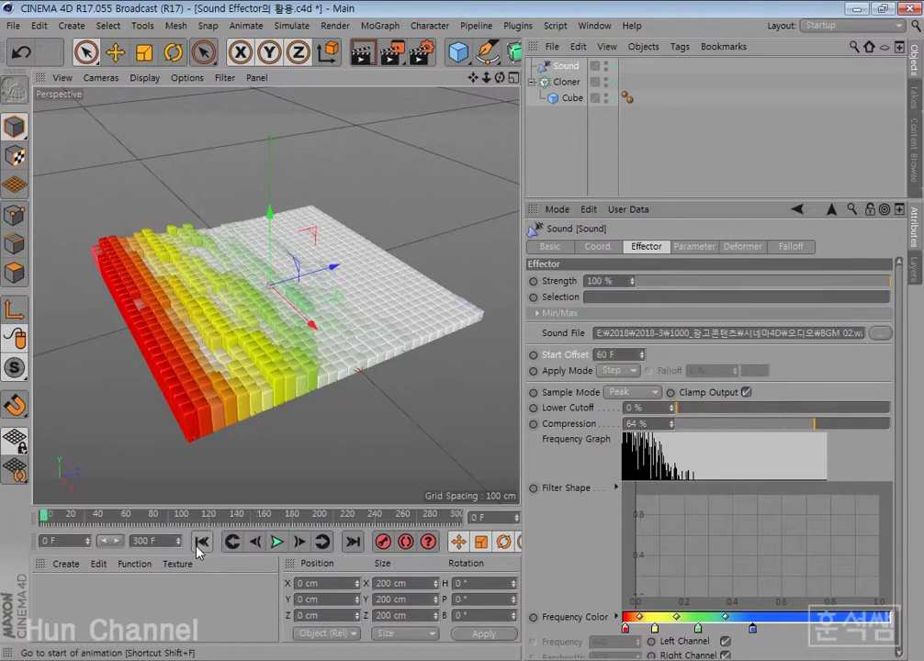
click(283, 540)
click(280, 543)
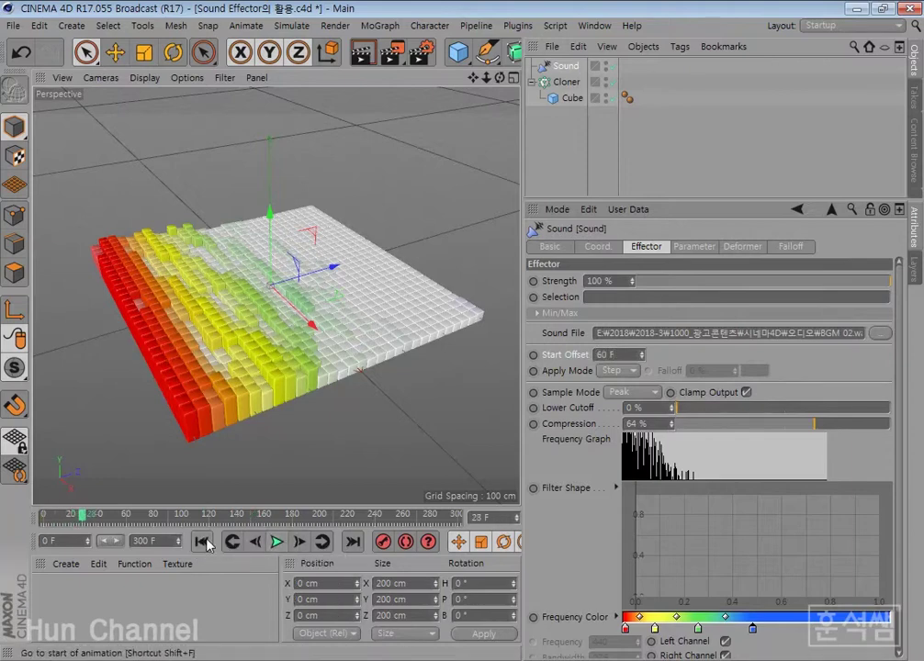
Change Start Offset to 60 F and replay from the start to check the timing
text(60)
key(Return)
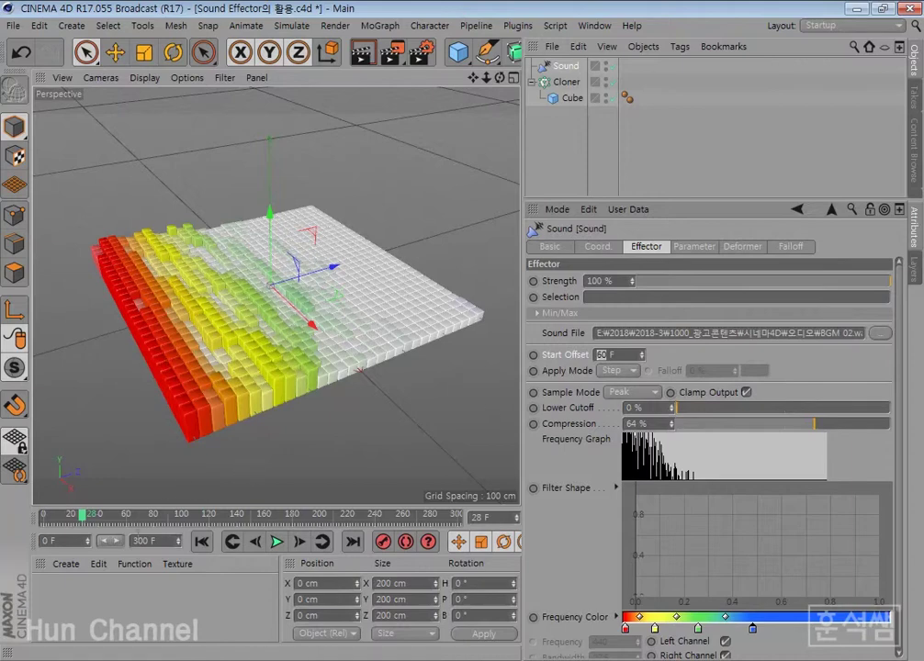
click(201, 542)
click(276, 542)
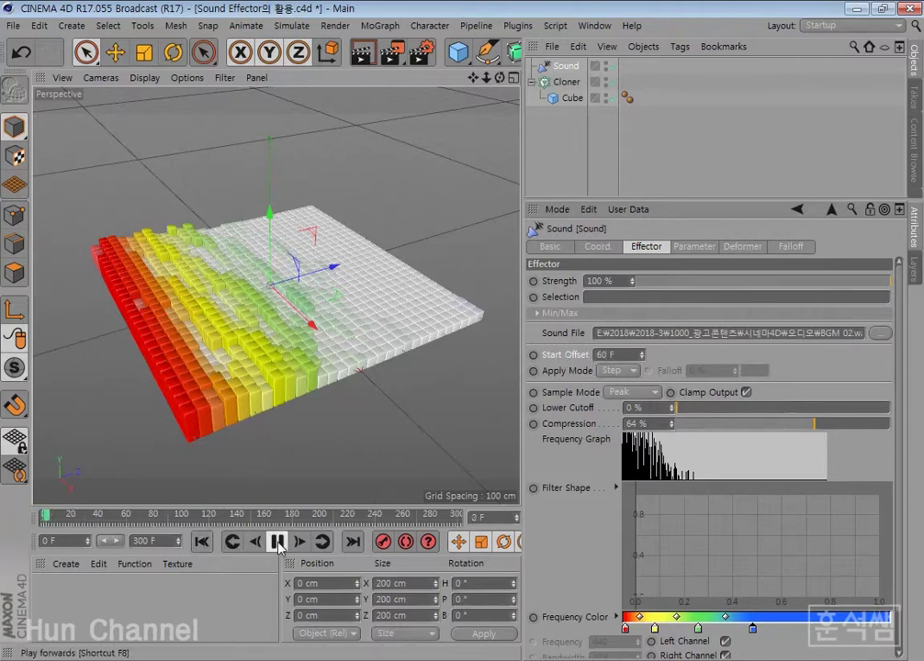
click(276, 541)
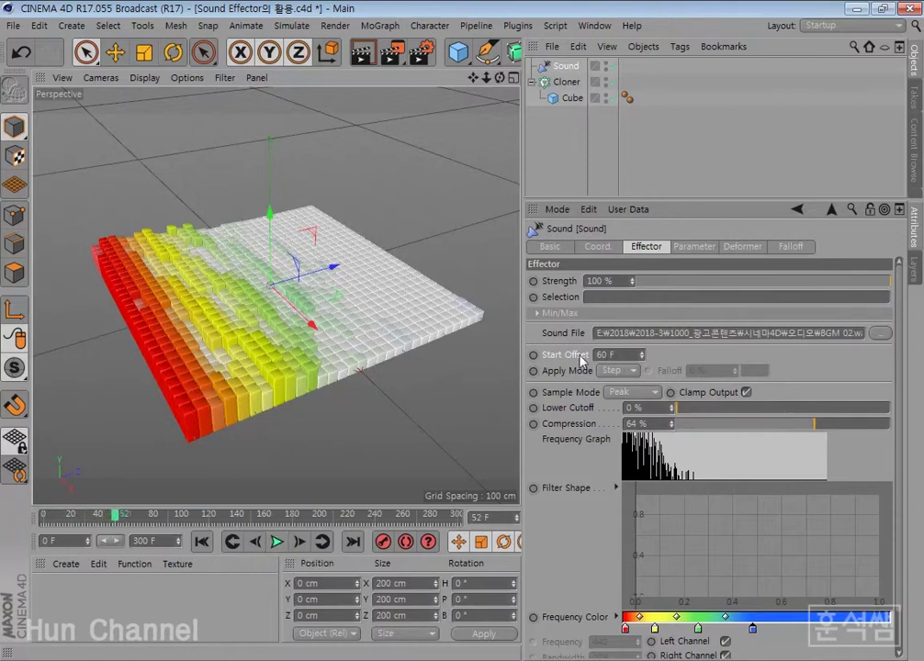
click(276, 541)
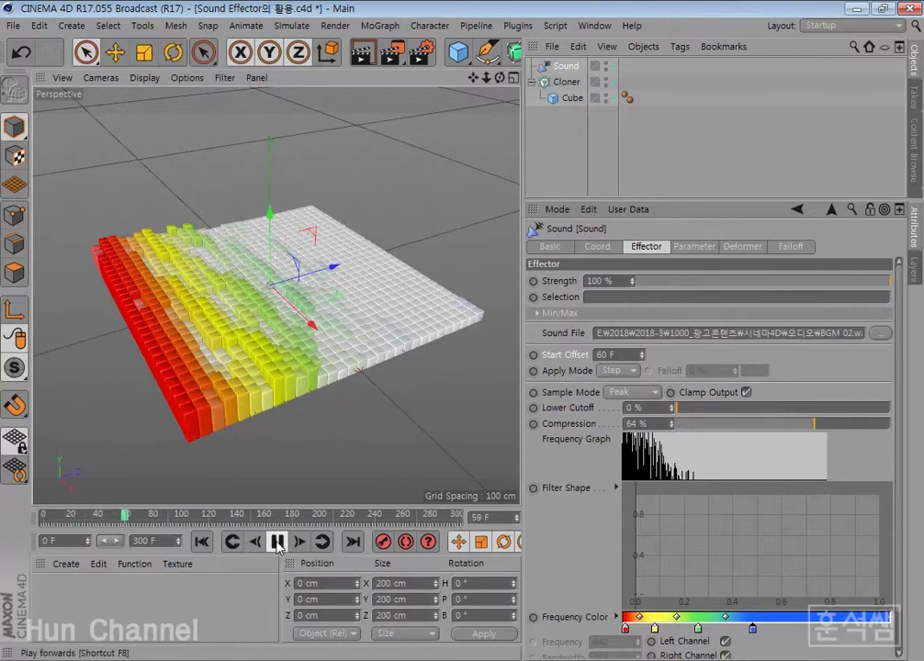
click(275, 542)
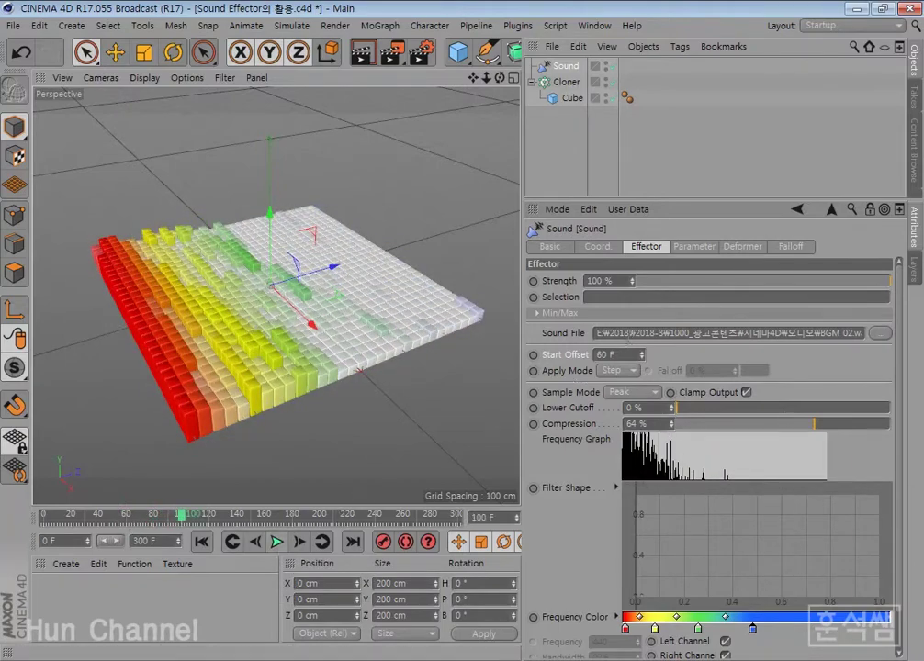
click(596, 355)
Set the Sound effector's Start Offset to -60 F and preview the animation from frame 0
text(-)
key(Return)
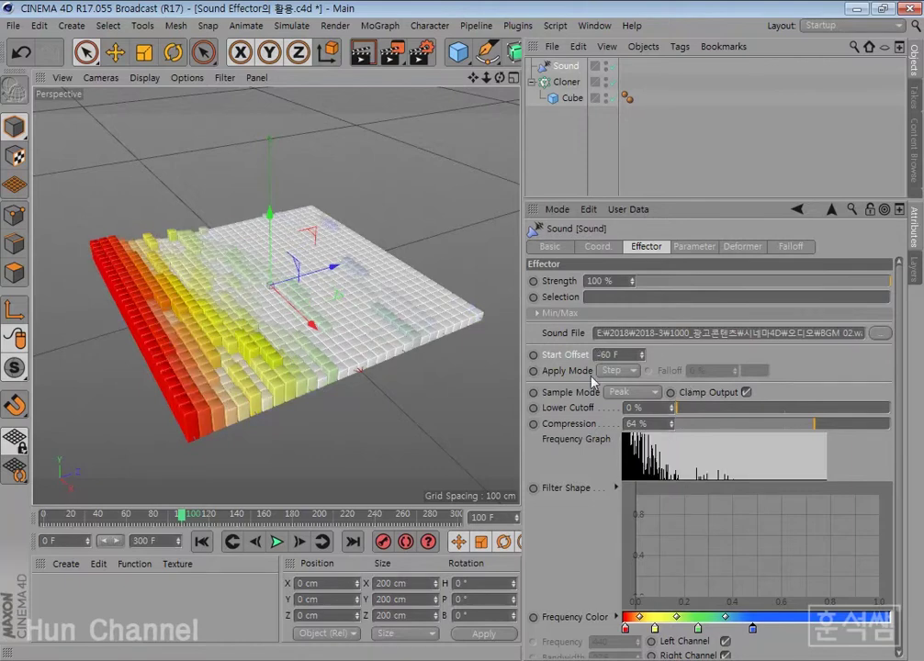
click(202, 542)
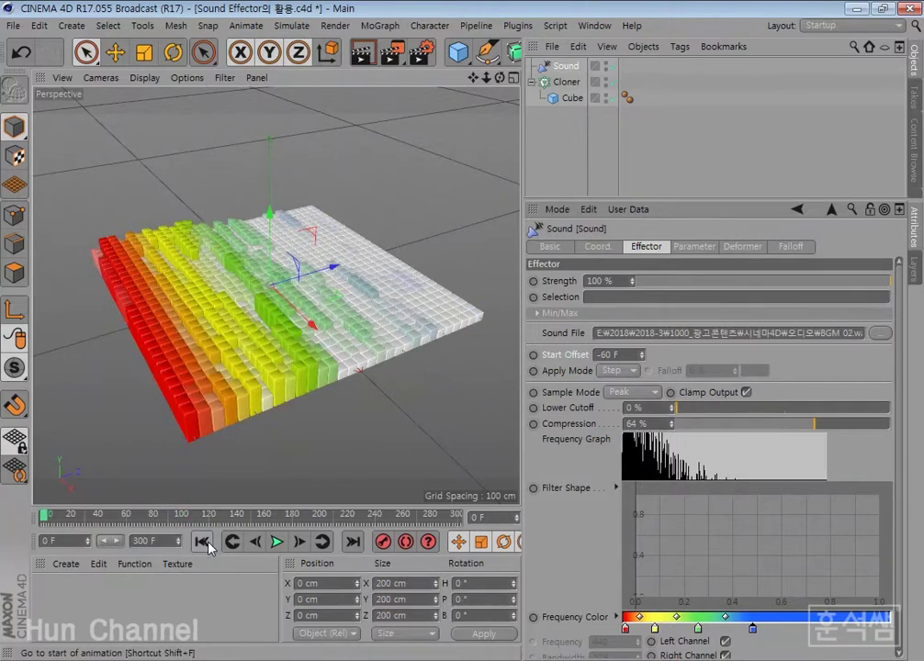
click(276, 543)
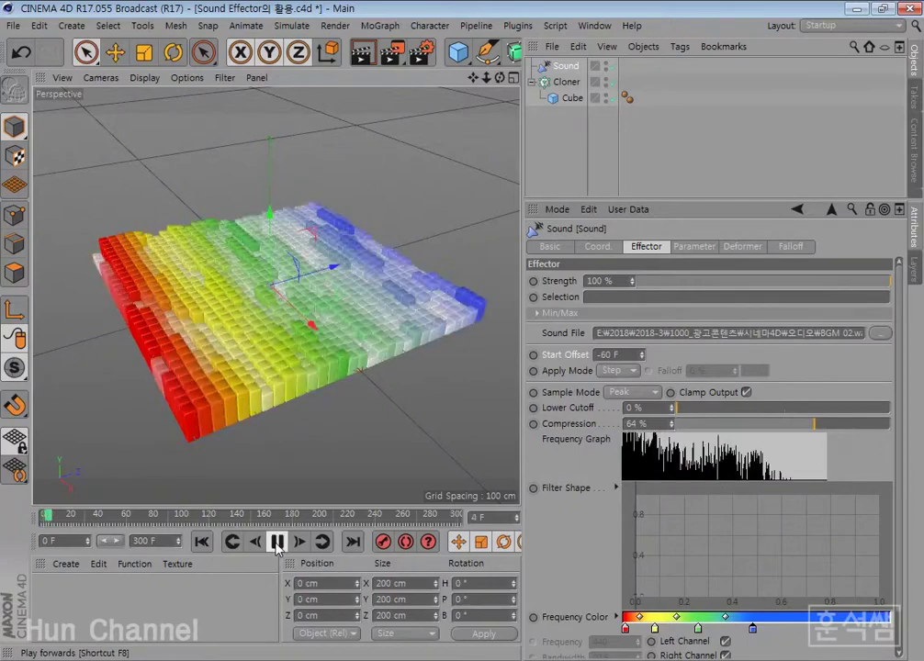
click(277, 543)
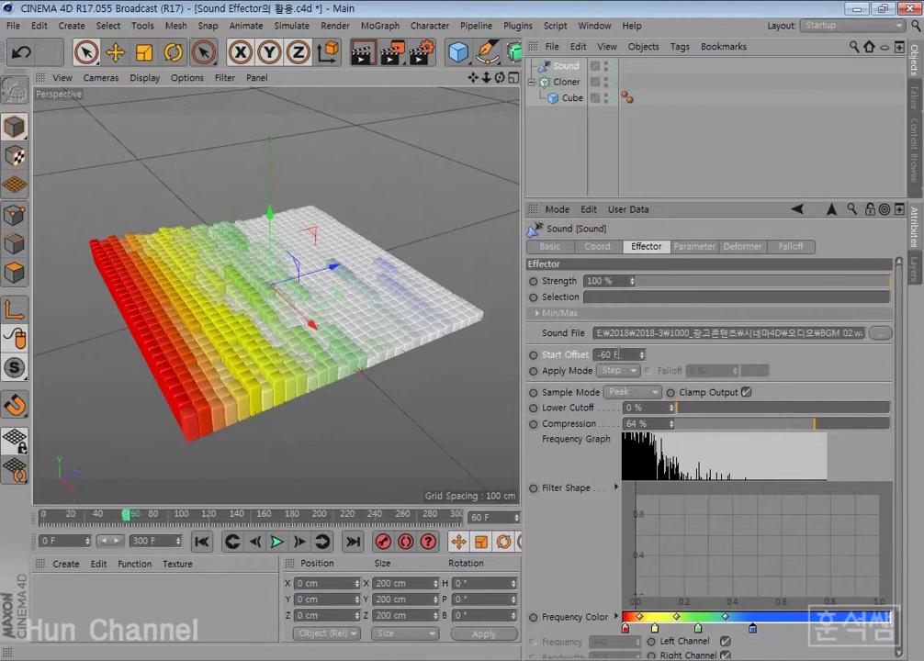
Reset the Sound effector's Start Offset back to 0 F
click(599, 355)
key(BackSpace)
key(Return)
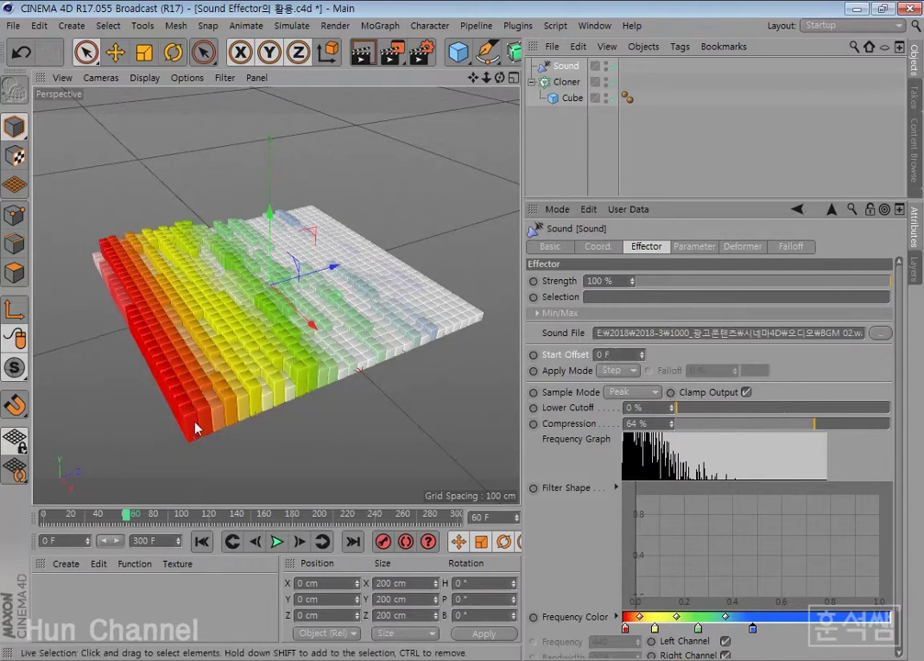
Save the scene and render the current frame of the cube grid to the Picture Viewer
click(14, 26)
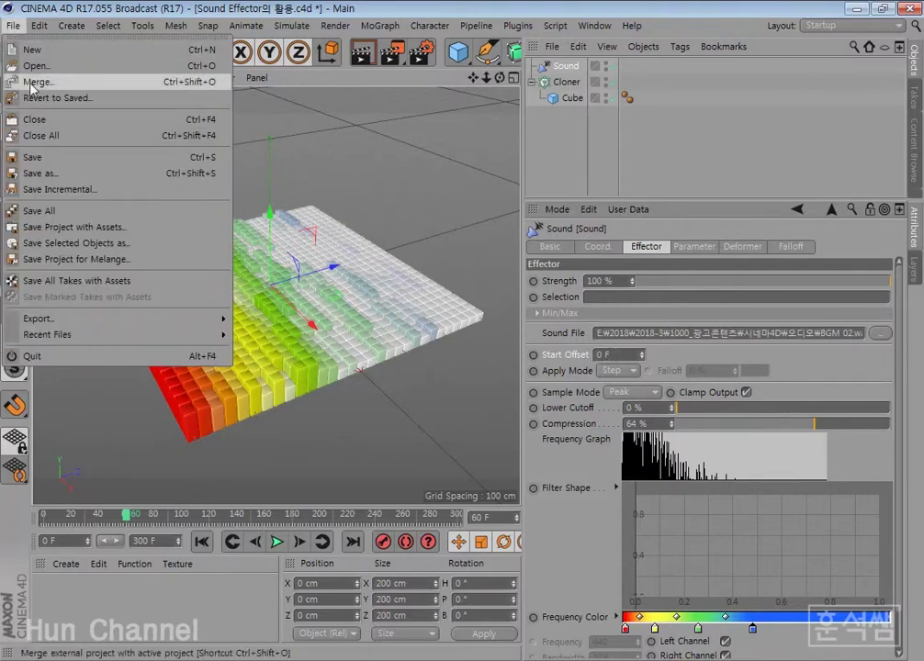
click(60, 152)
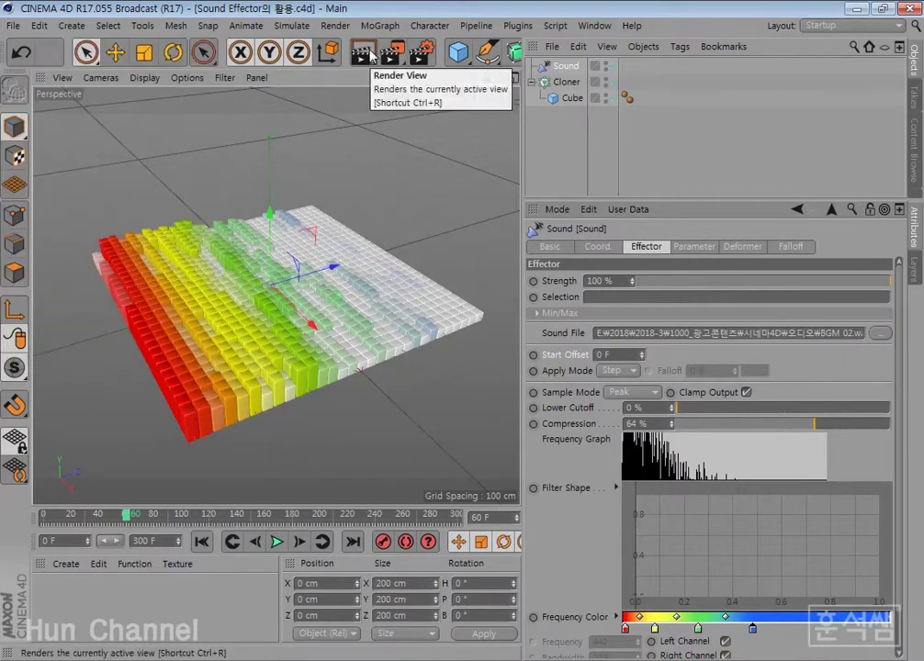
scroll(264, 234, up, 3)
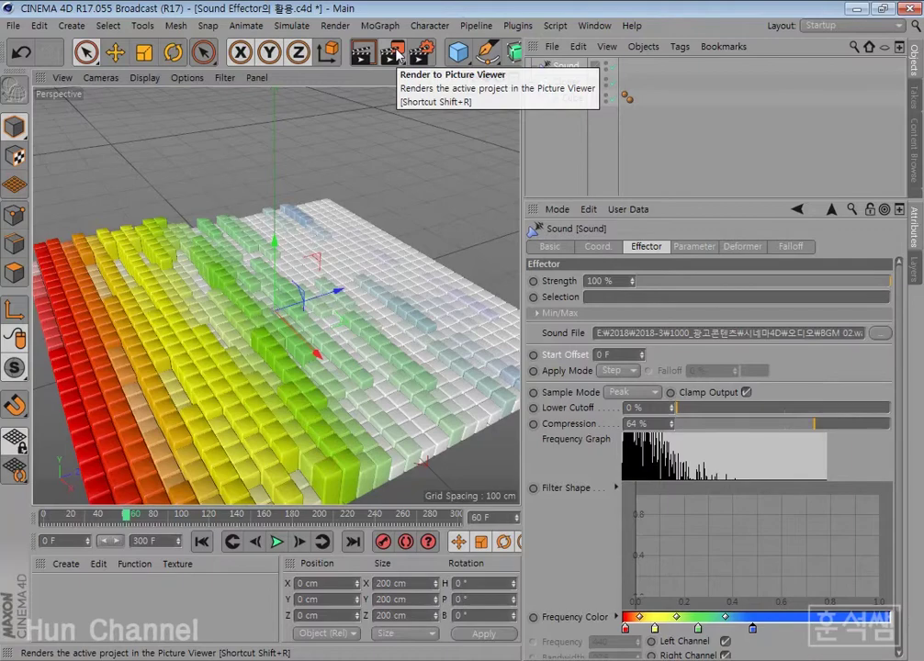
click(396, 57)
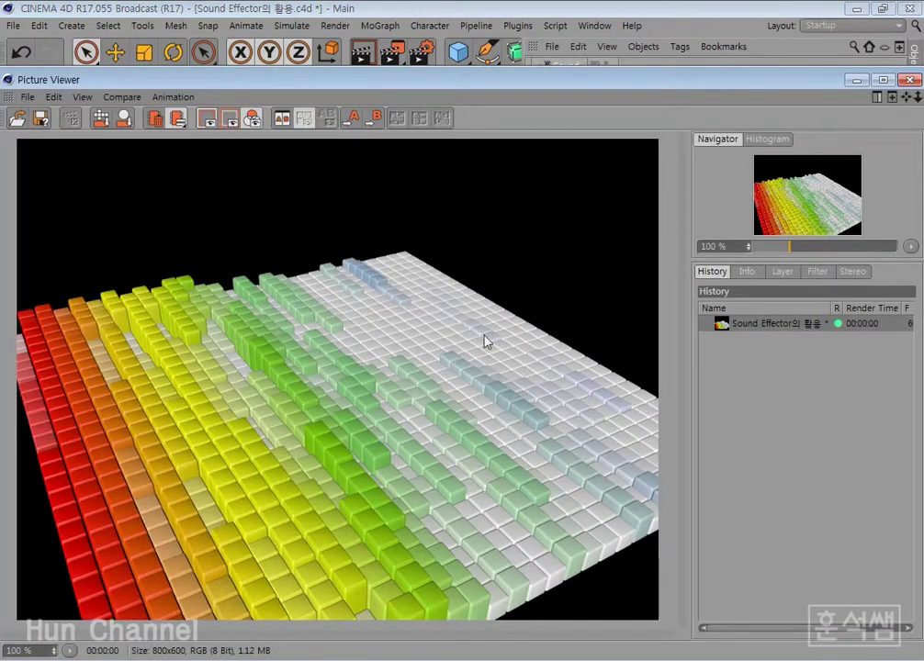
Close the Picture Viewer and minimise the Acrobat PDF notes to return to Cinema 4D
click(912, 81)
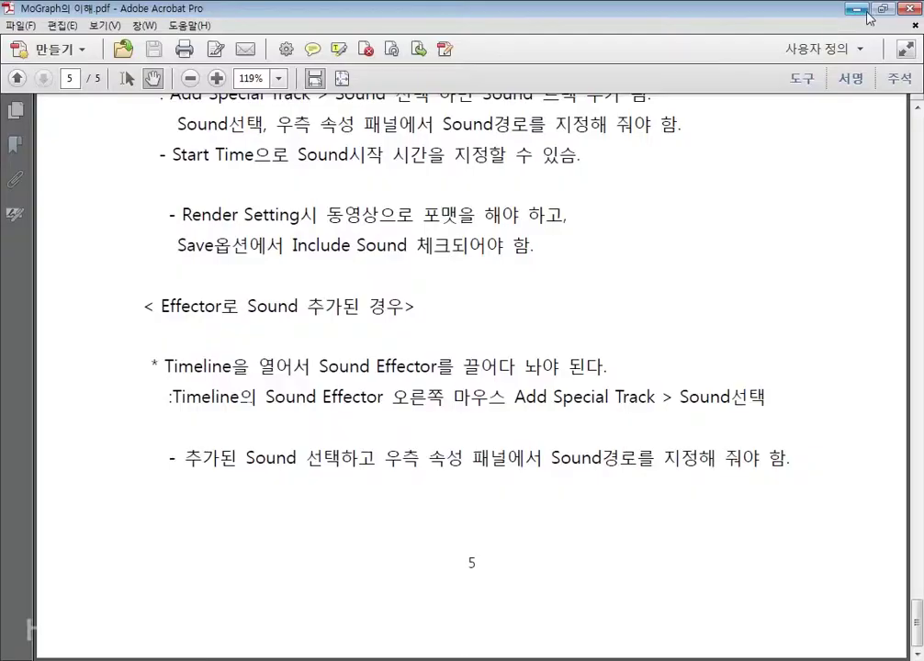
click(856, 8)
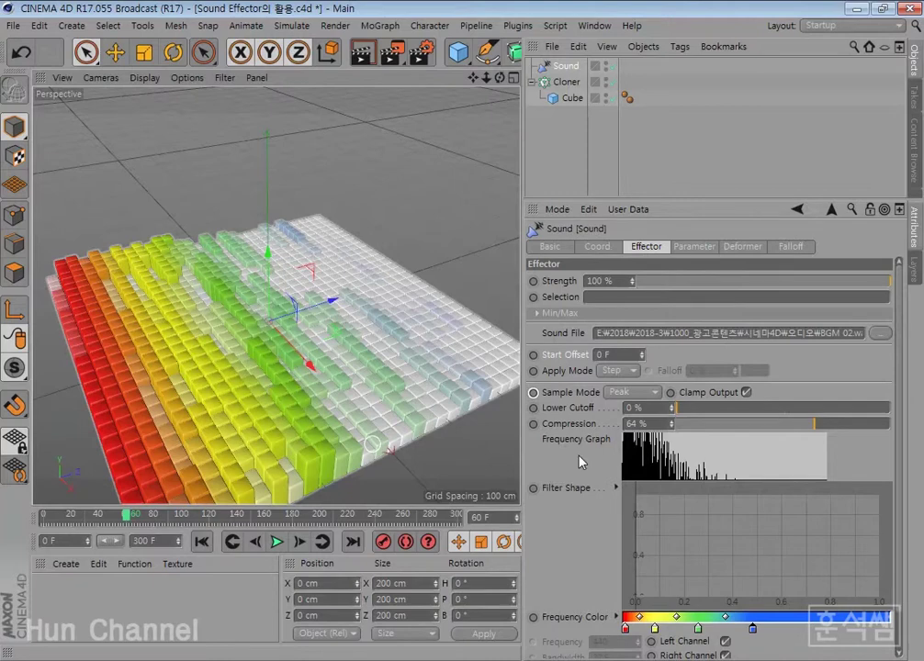
Open the Timeline Dope Sheet, resize it, and add the Sound effector to it
click(597, 26)
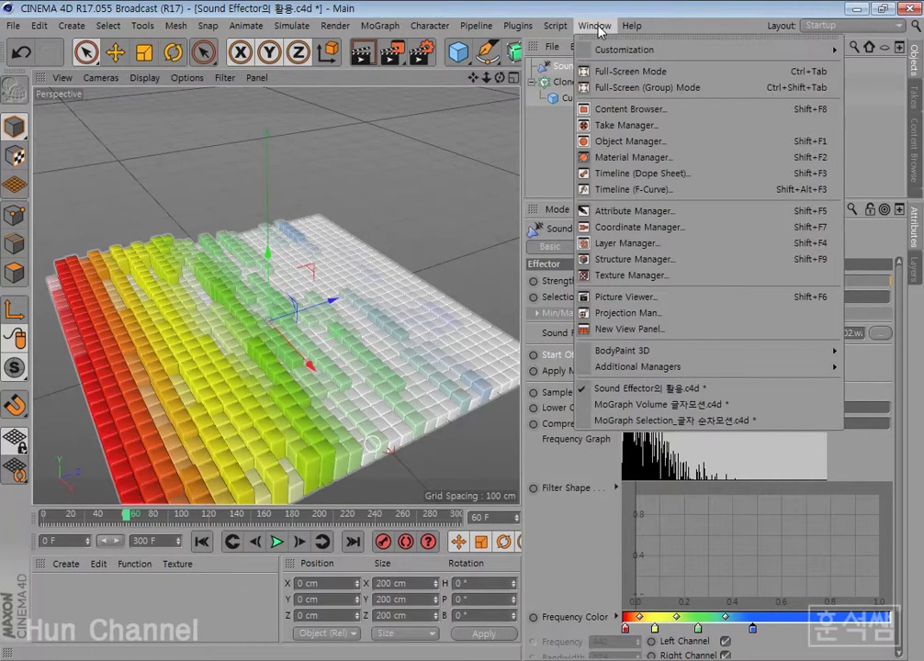
click(611, 175)
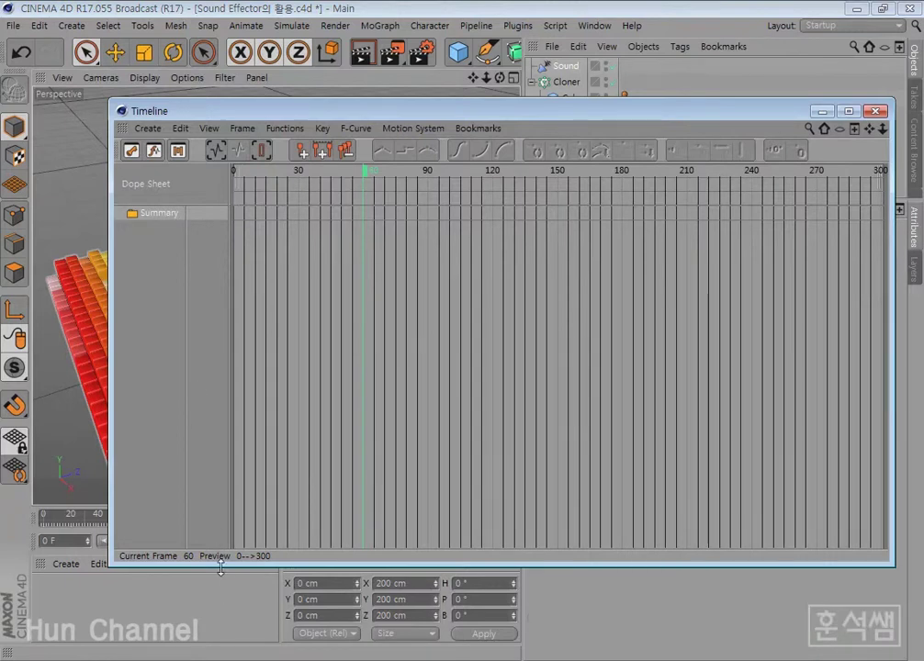
drag(220, 566, 225, 442)
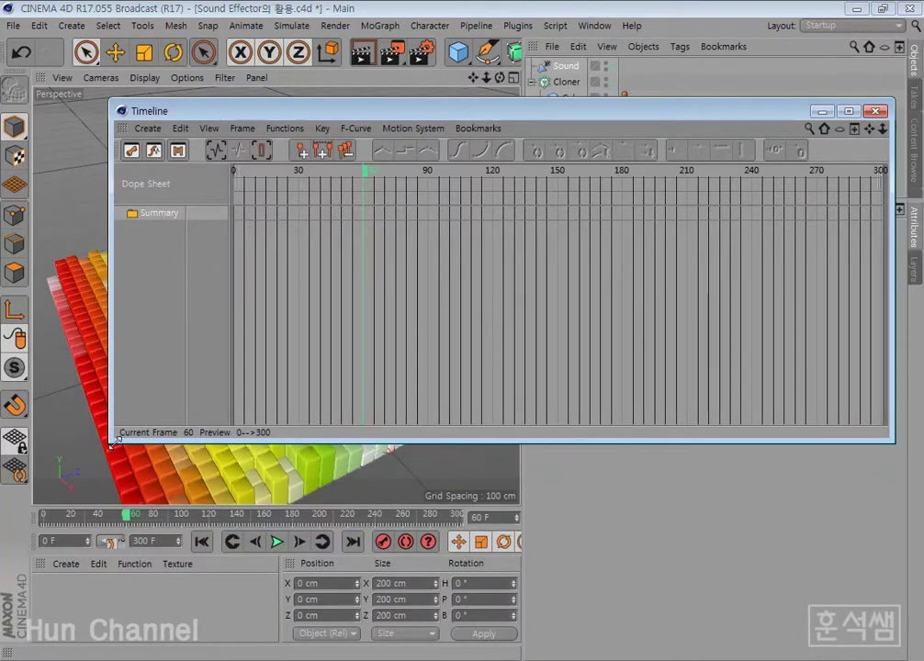
drag(114, 442, 180, 437)
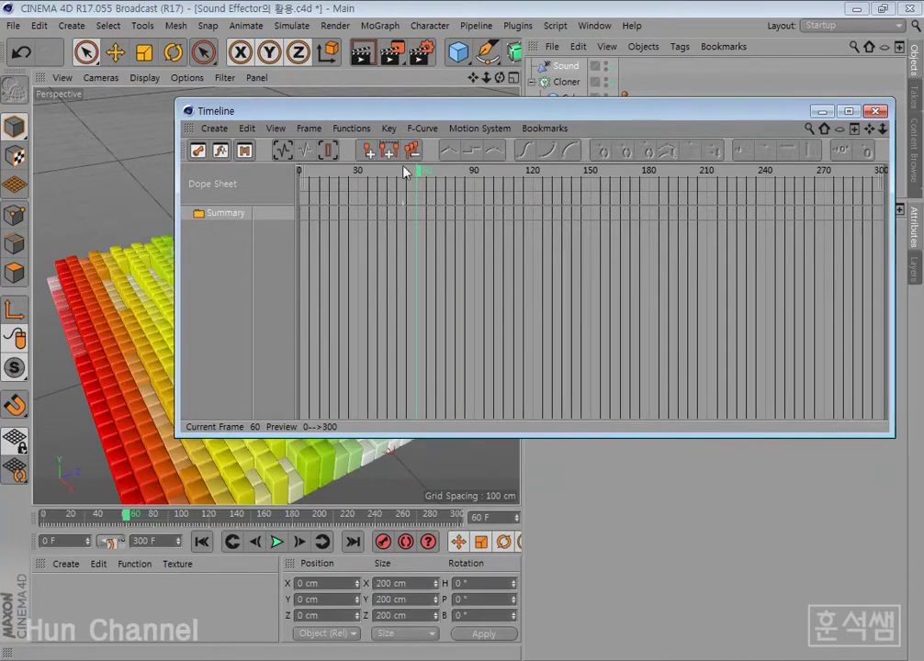
mouse_move(511, 110)
mouse_down()
mouse_move(392, 192)
mouse_move(519, 164)
mouse_up()
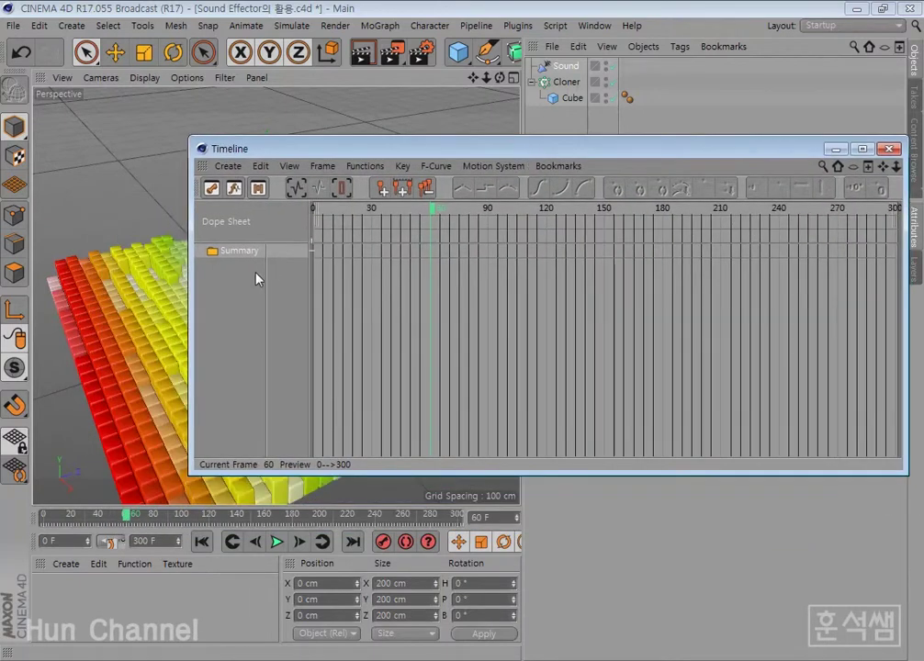
click(564, 71)
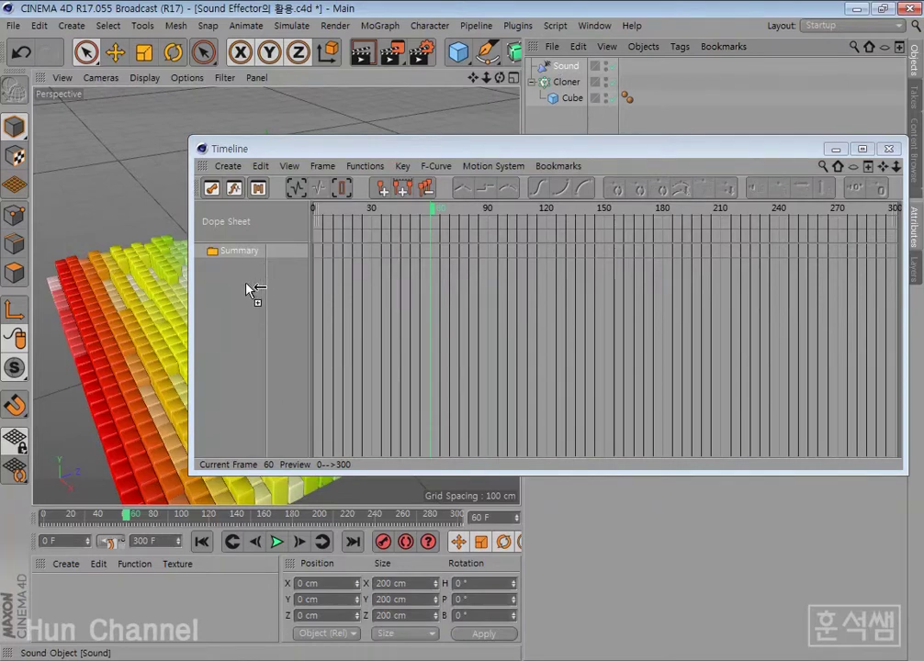
drag(248, 289, 248, 291)
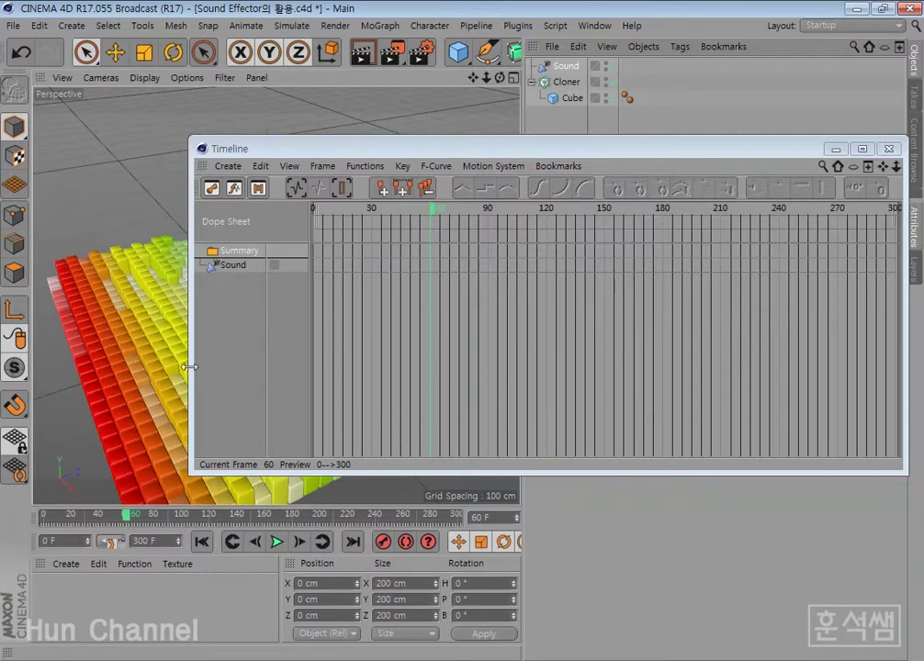
drag(188, 367, 247, 358)
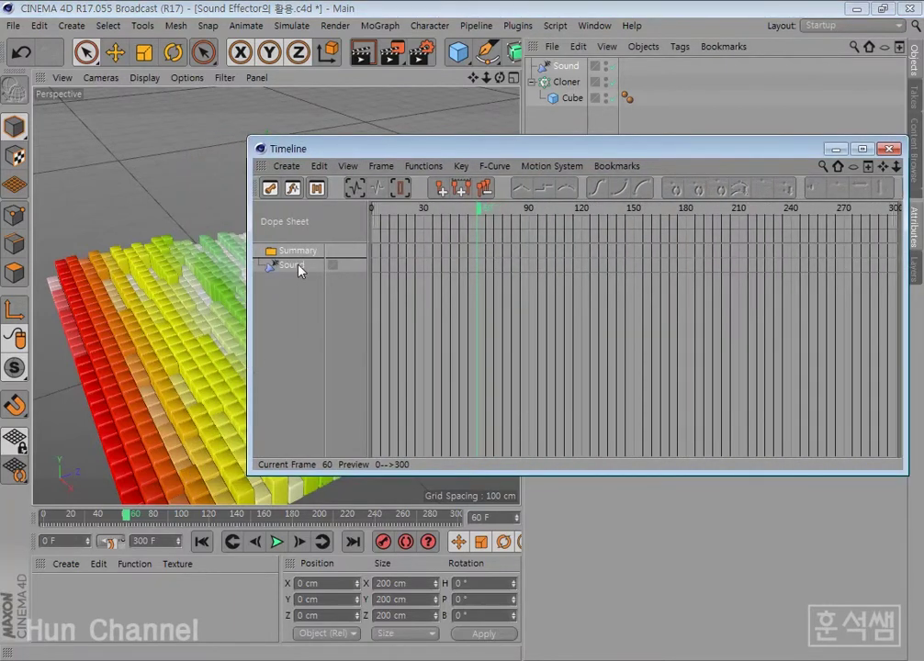
Add a Sound special track under the Sound effector and resize the Timeline window
right_click(299, 269)
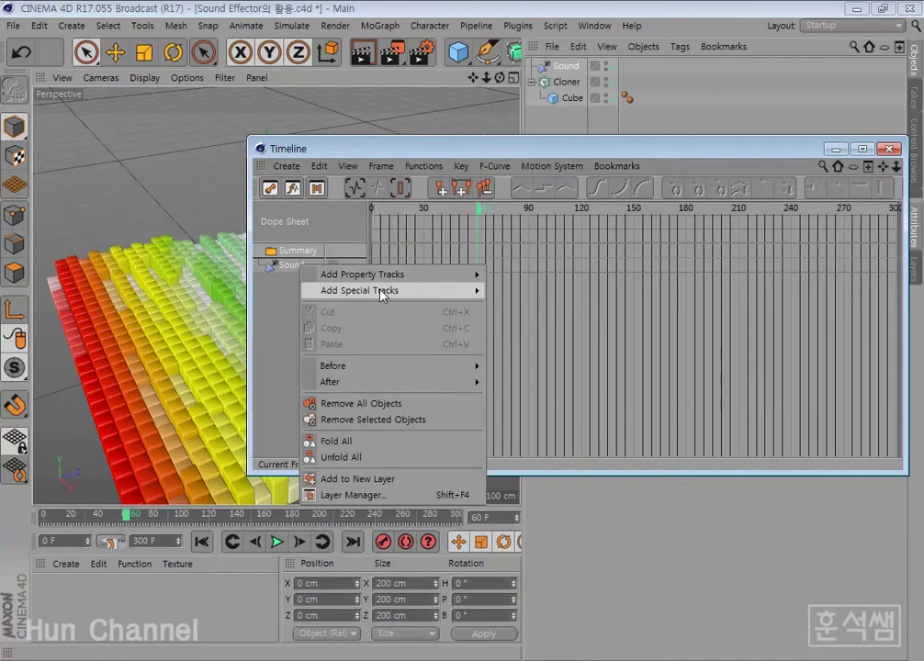
mouse_move(360, 291)
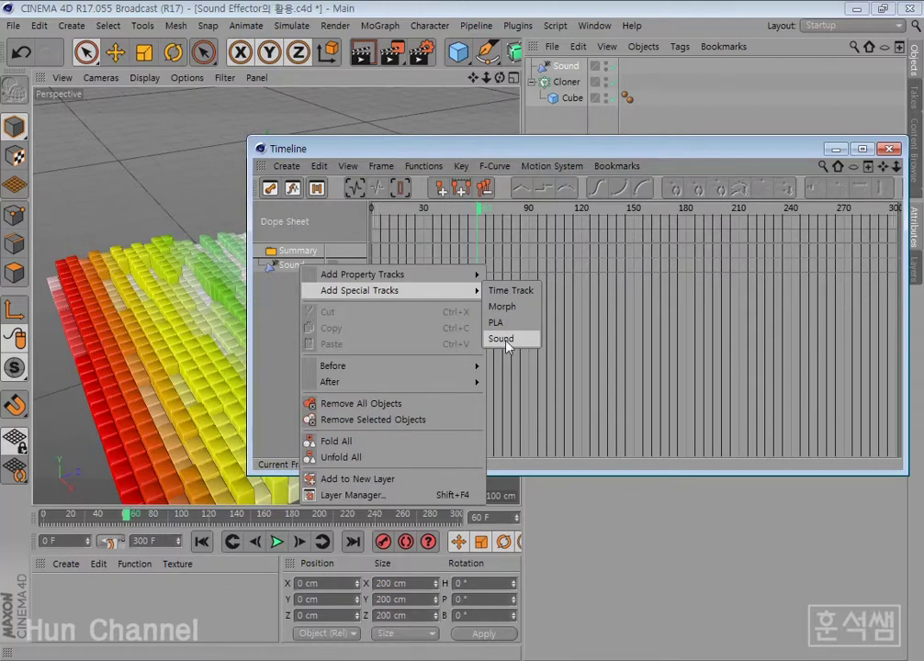
click(503, 339)
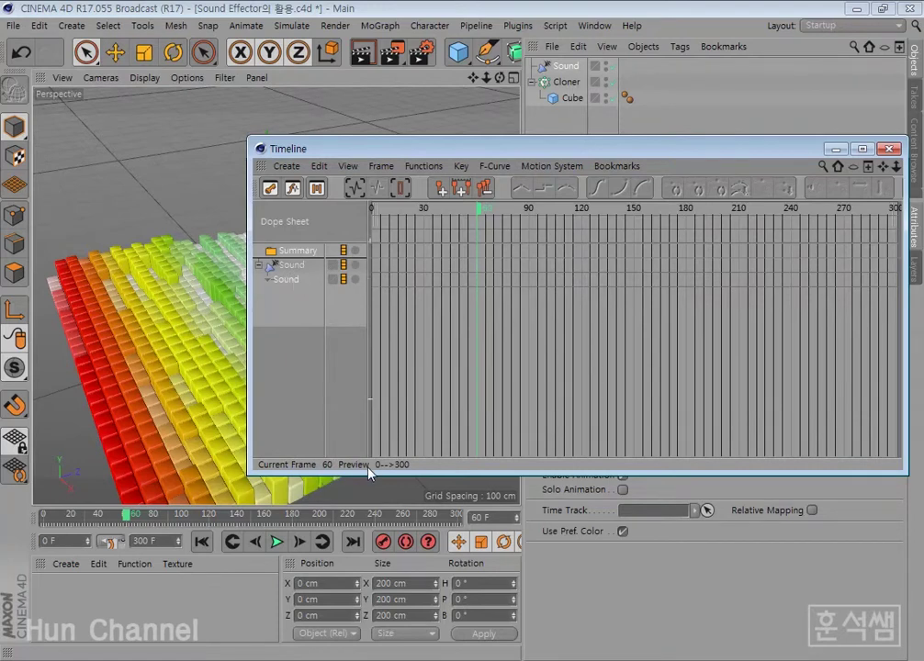
drag(374, 470, 374, 401)
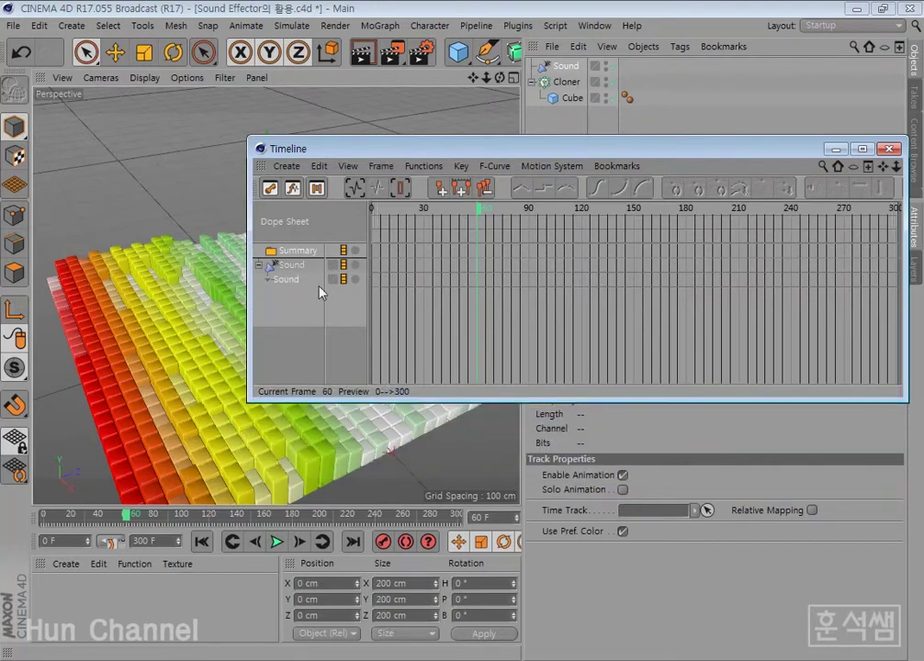
drag(906, 247, 861, 248)
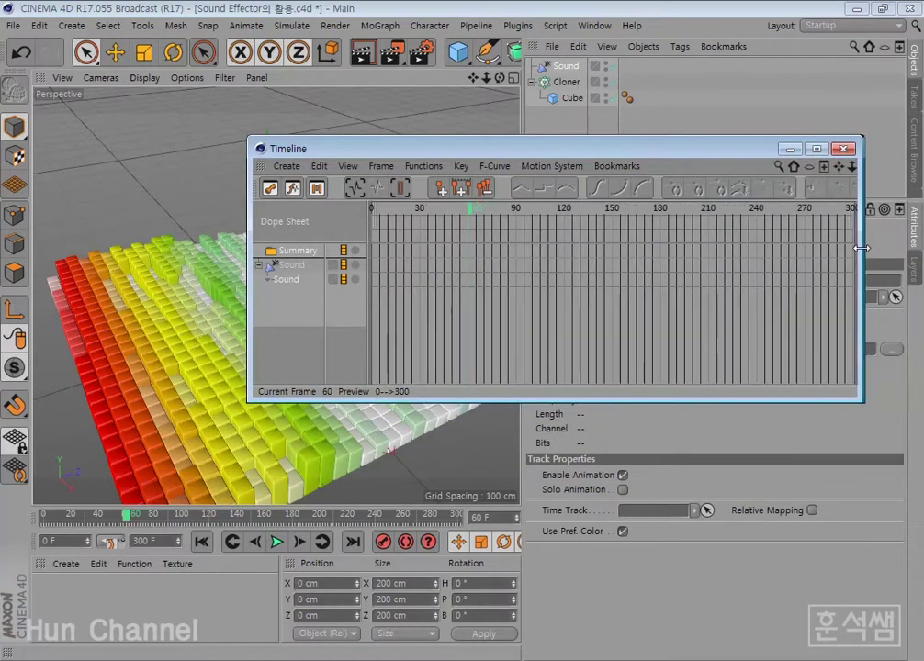
mouse_move(703, 154)
mouse_down()
mouse_move(494, 69)
mouse_move(448, 79)
mouse_up()
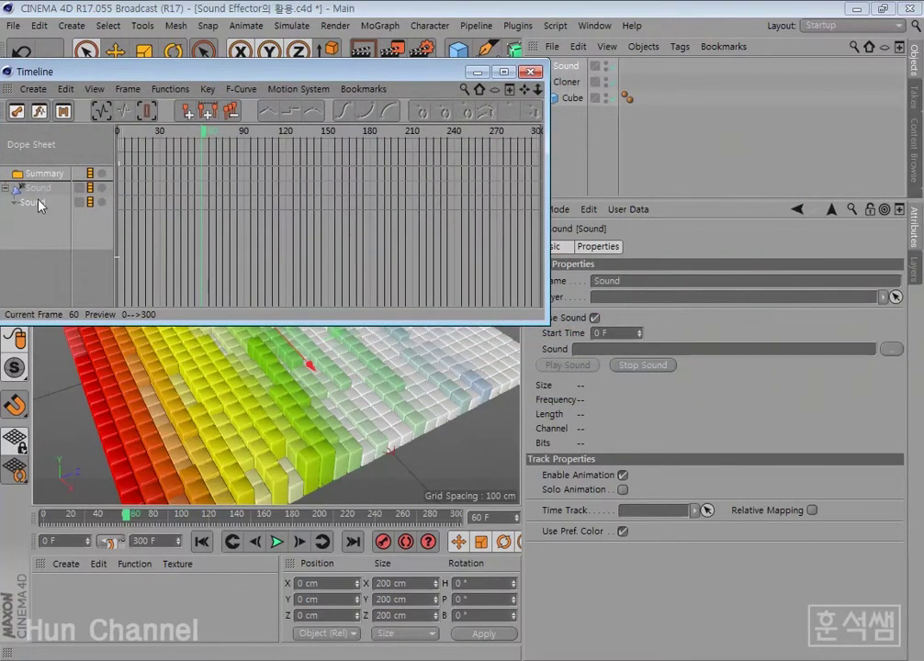
drag(545, 324, 519, 346)
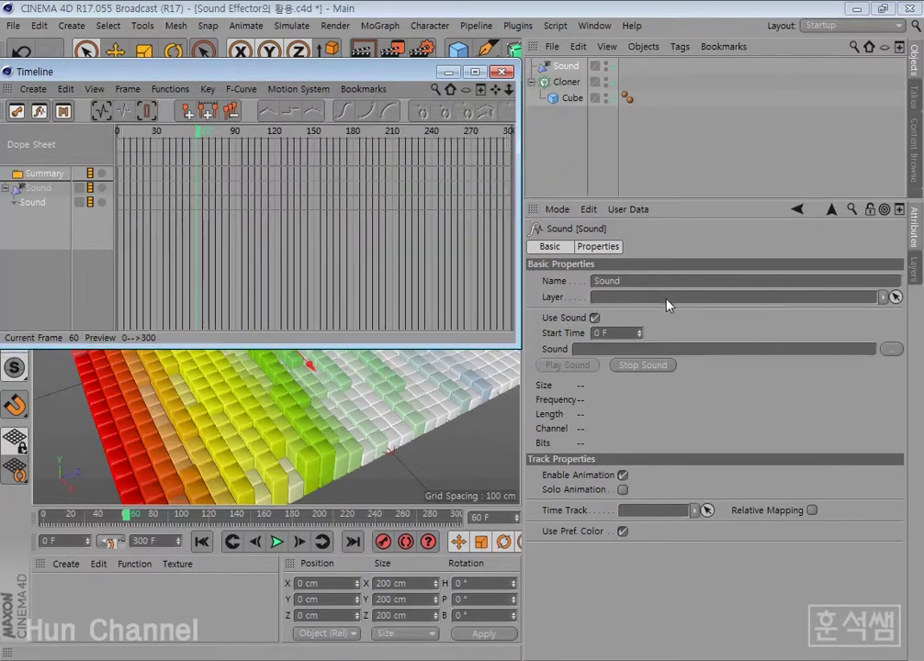
Load BGM 02.wav into the Sound track
click(891, 350)
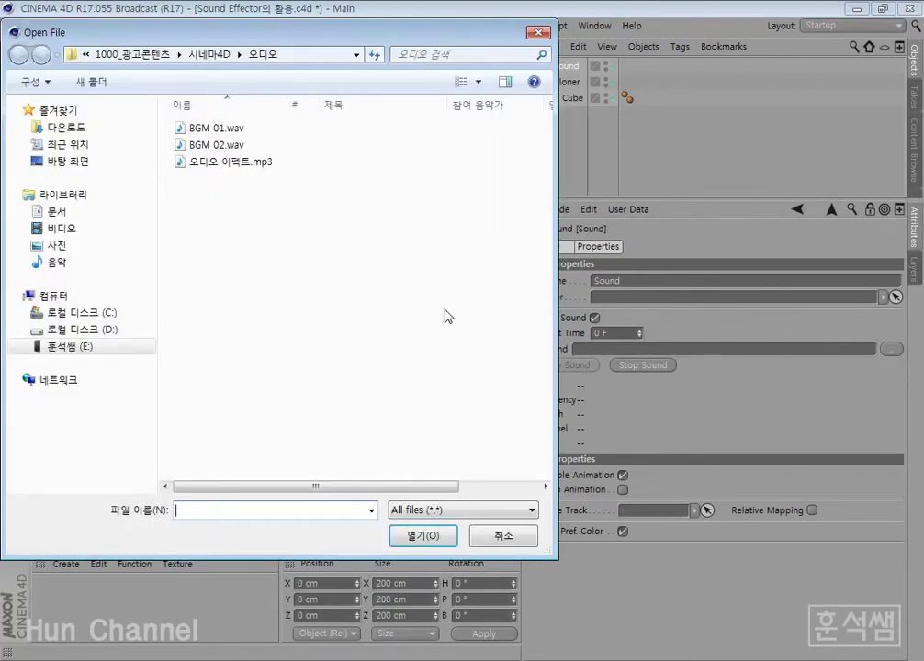
click(211, 145)
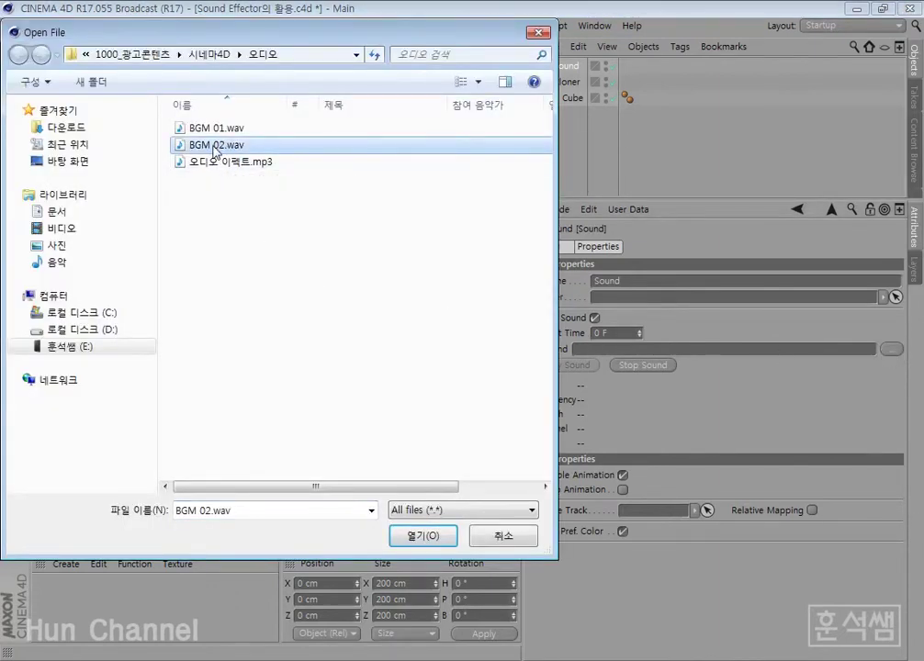
click(423, 538)
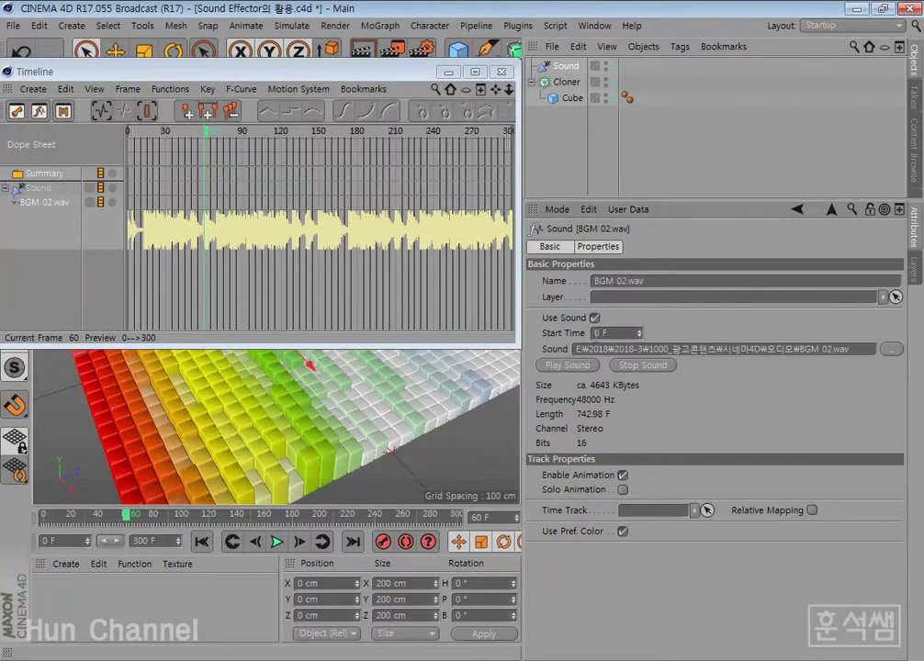
Confirm the effector's Start Offset and the track's Start Time are both 0 F
click(574, 68)
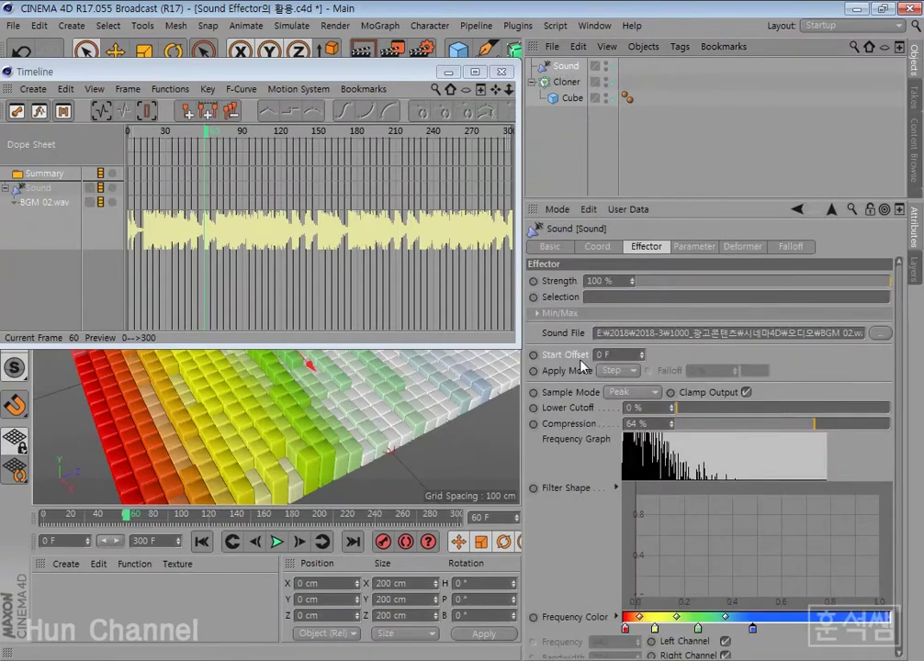
click(613, 354)
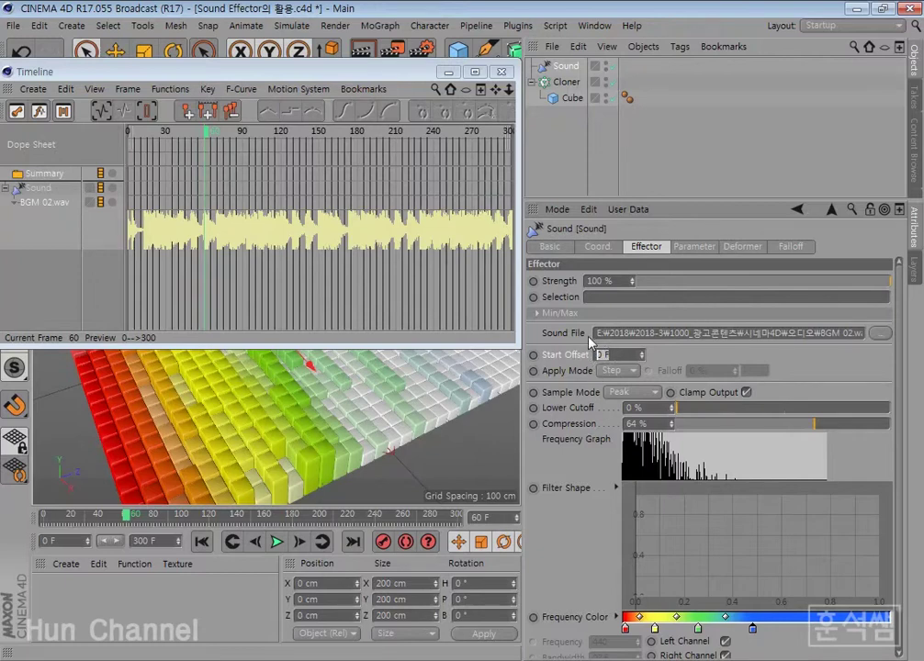
click(40, 204)
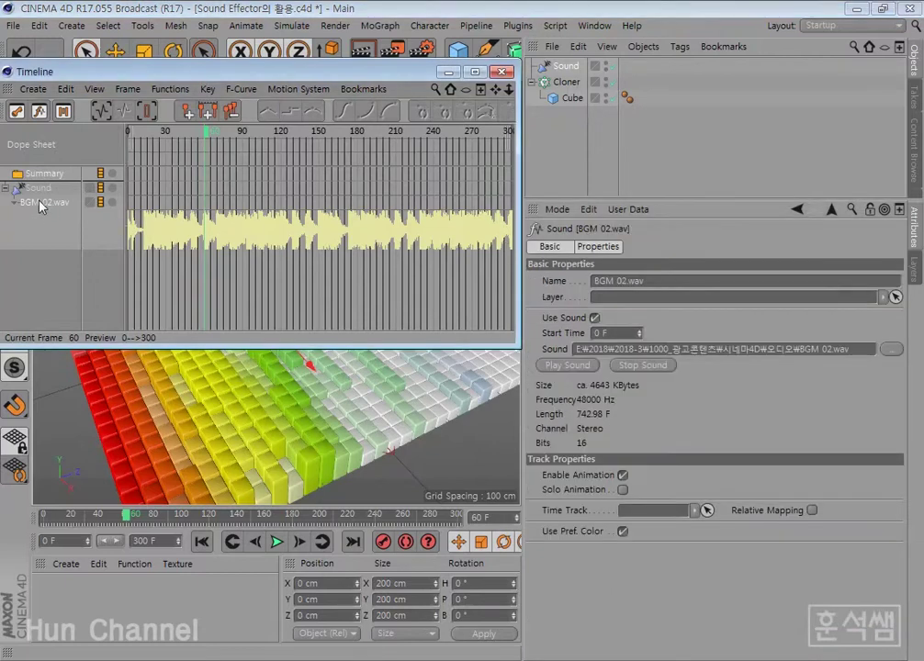
click(600, 333)
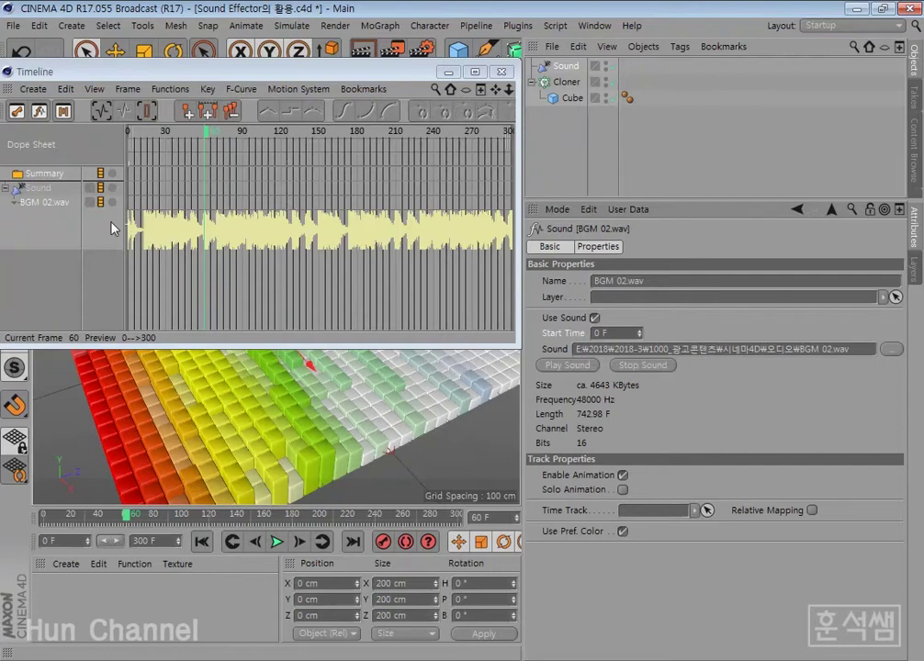
Show the BGM 02.wav track's properties with Use Sound on, then close the floating Timeline
drag(166, 80, 229, 157)
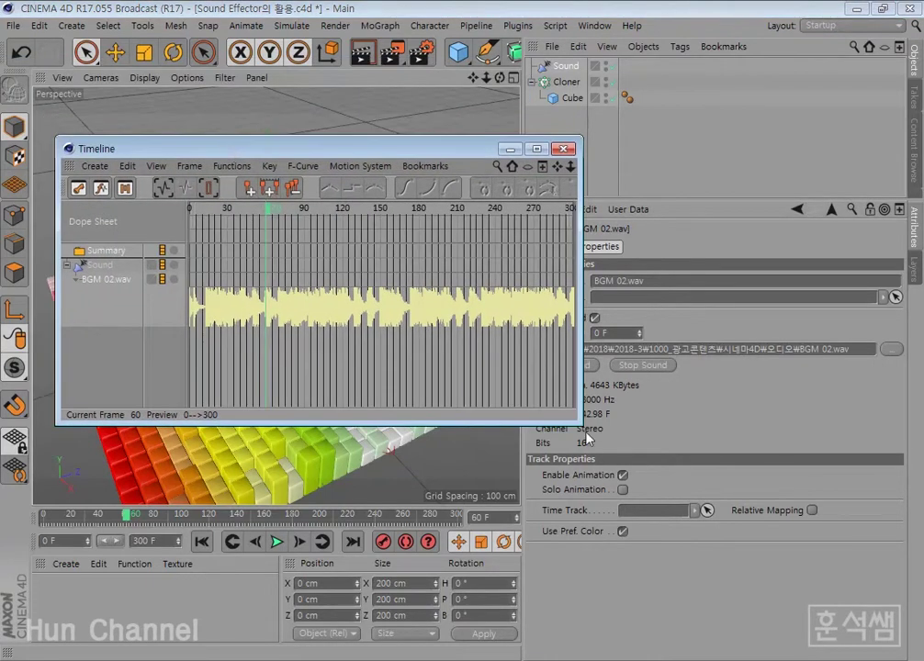
drag(581, 424, 606, 405)
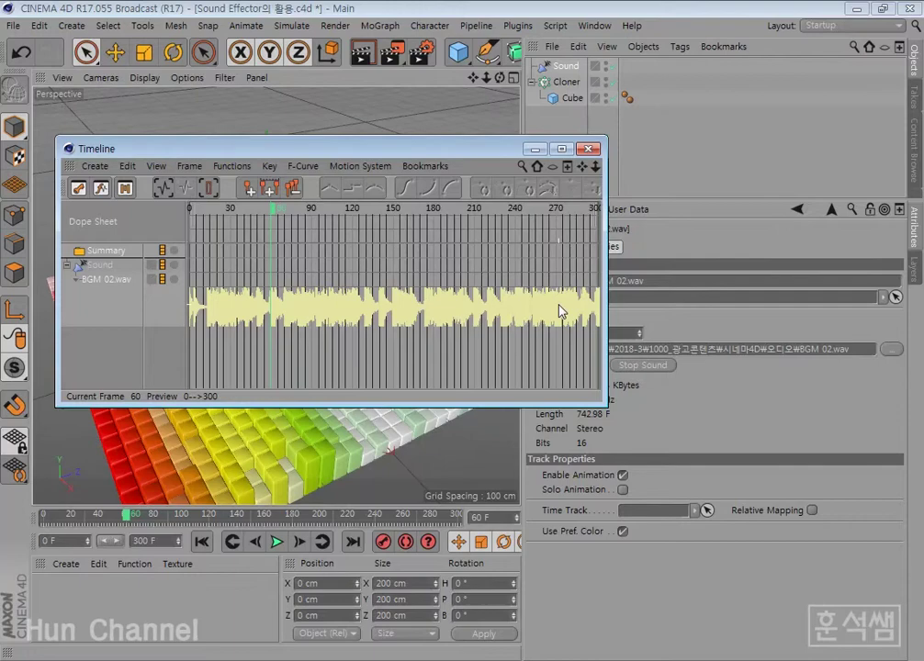
drag(497, 151, 784, 277)
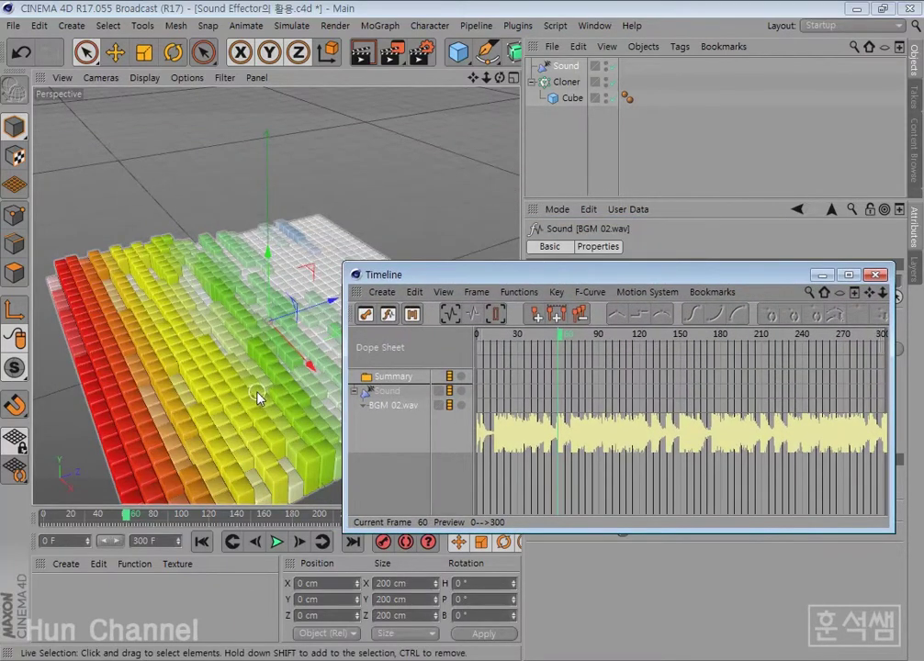
mouse_move(248, 397)
alt+mouse_down()
mouse_move(266, 336)
mouse_move(271, 368)
mouse_move(260, 331)
alt+mouse_up()
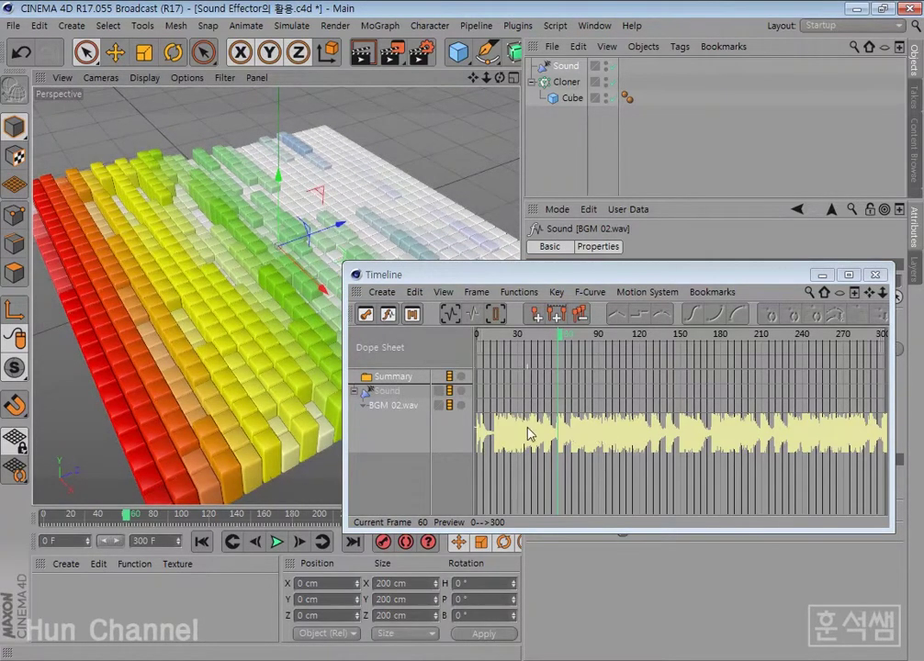
right_click(401, 396)
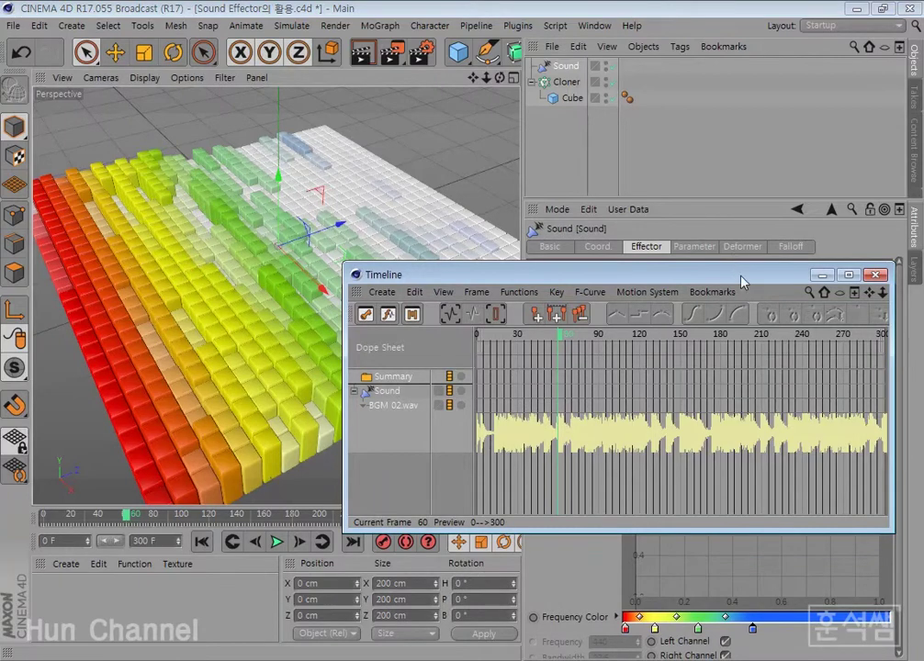
drag(637, 273, 372, 48)
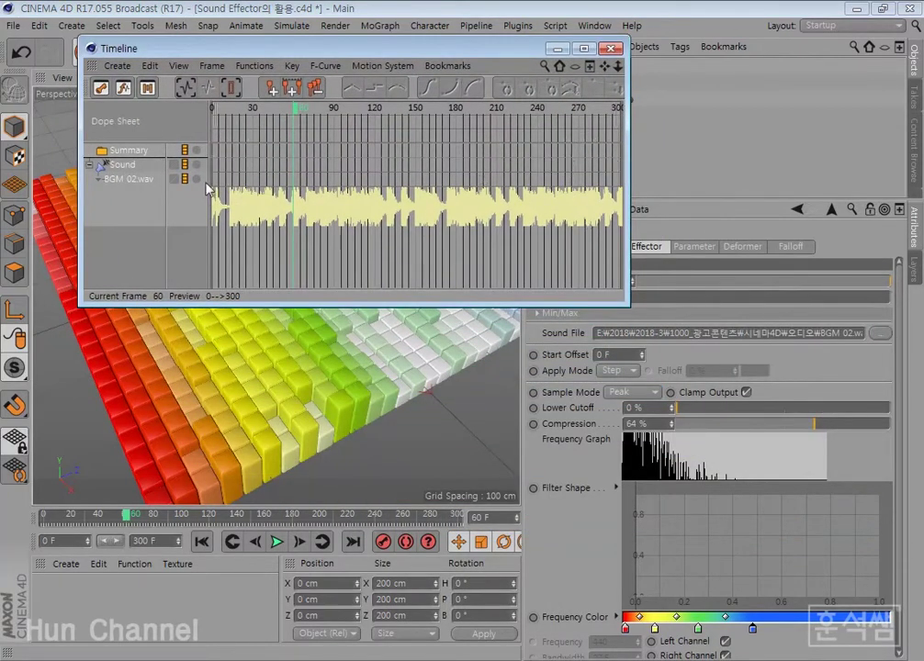
click(128, 179)
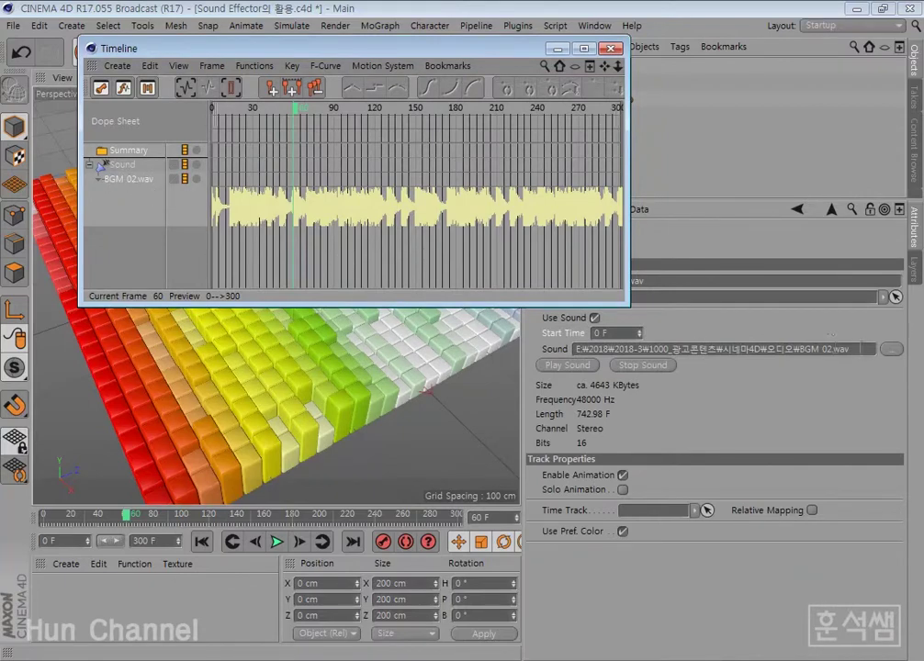
drag(517, 54, 503, 128)
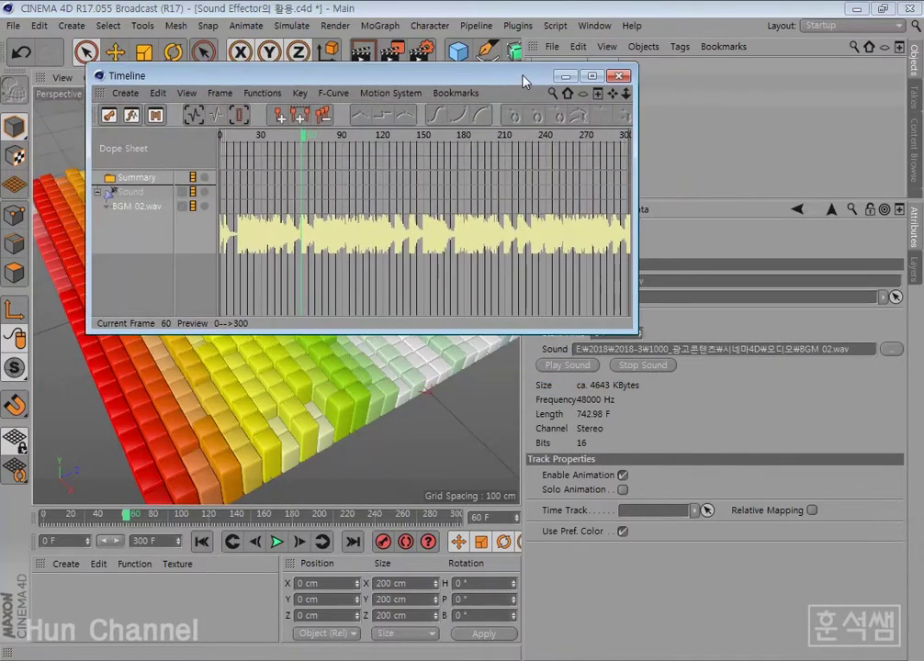
drag(502, 129, 556, 320)
click(651, 320)
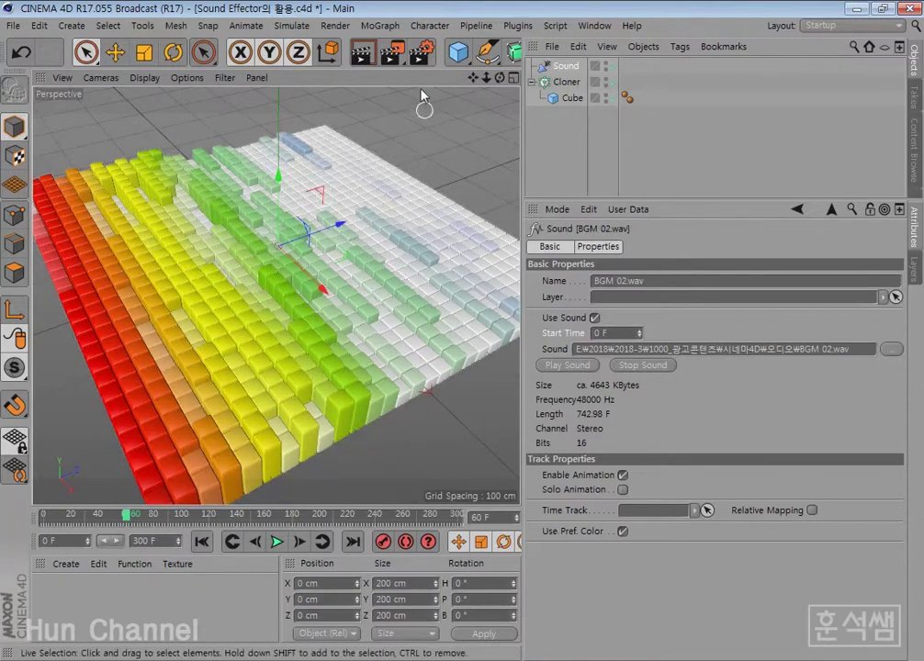
Set the render Frame Range to All Frames (0 to 300)
click(421, 53)
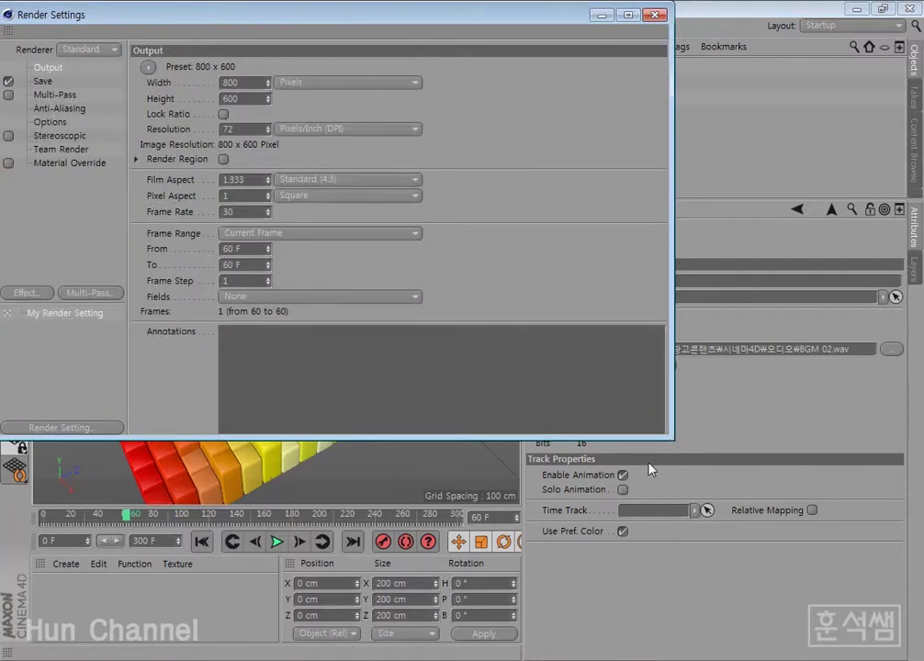
drag(668, 441, 526, 430)
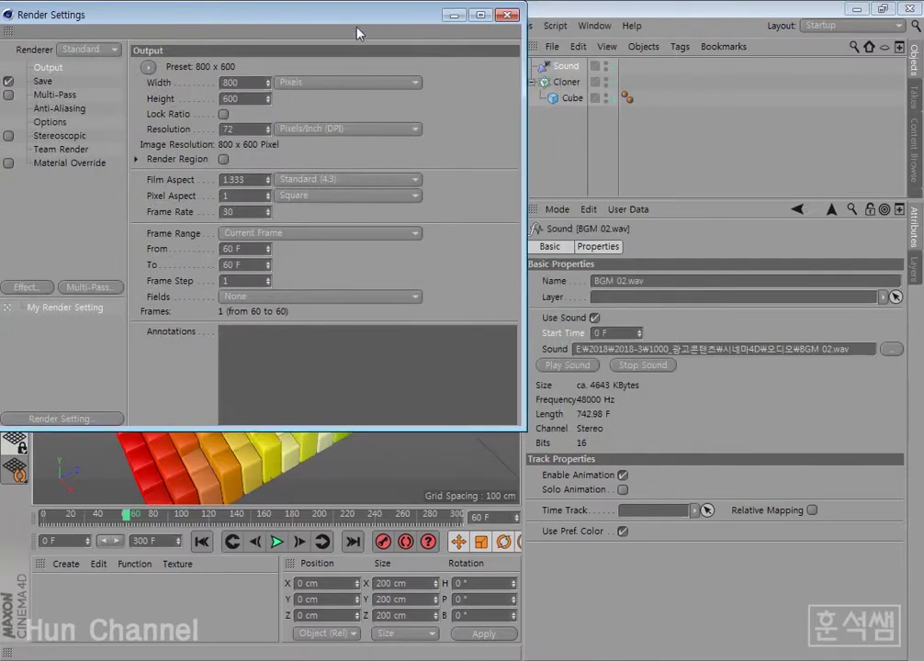
drag(354, 19, 648, 163)
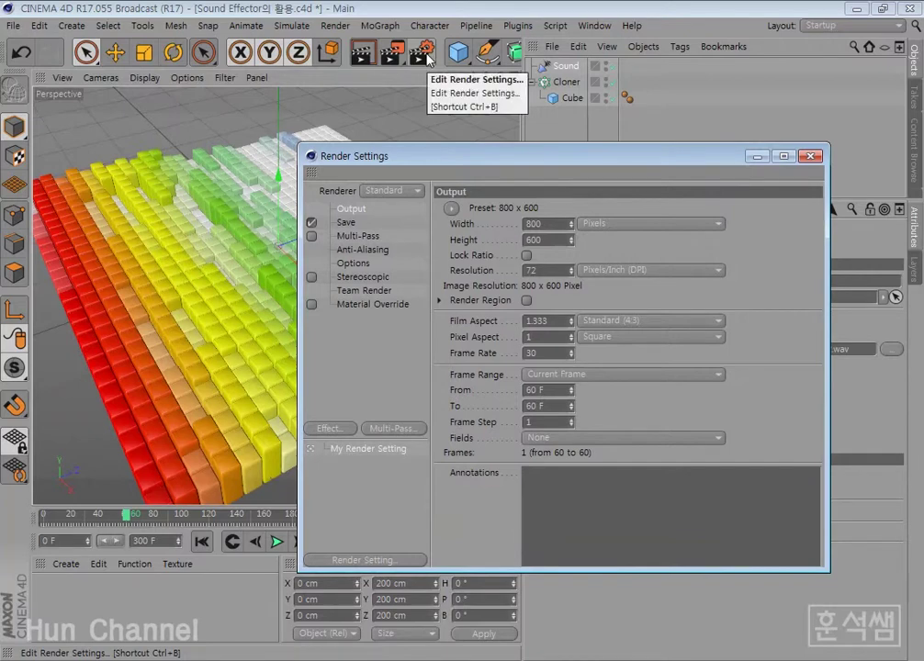
click(656, 375)
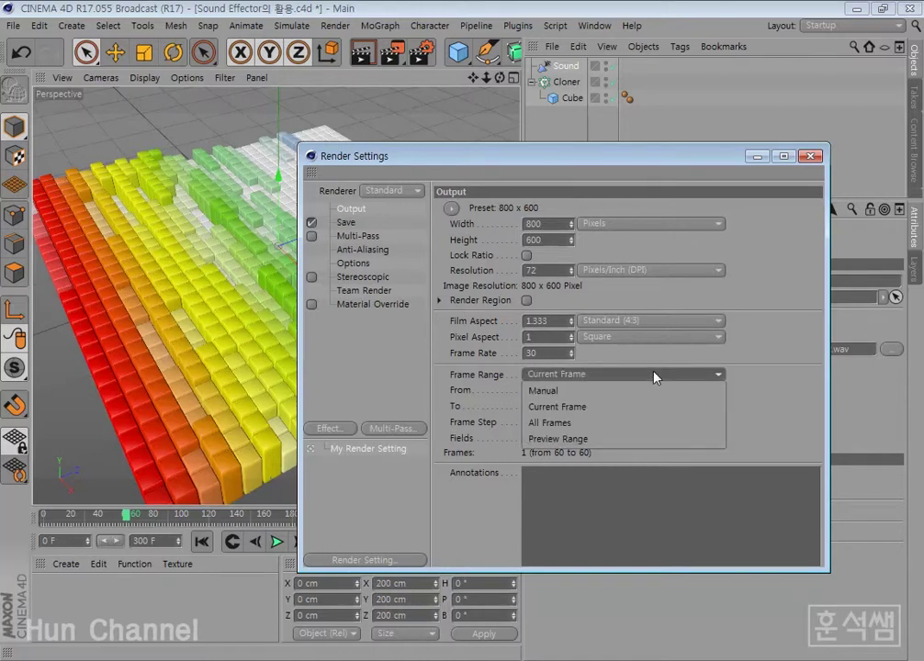
click(603, 424)
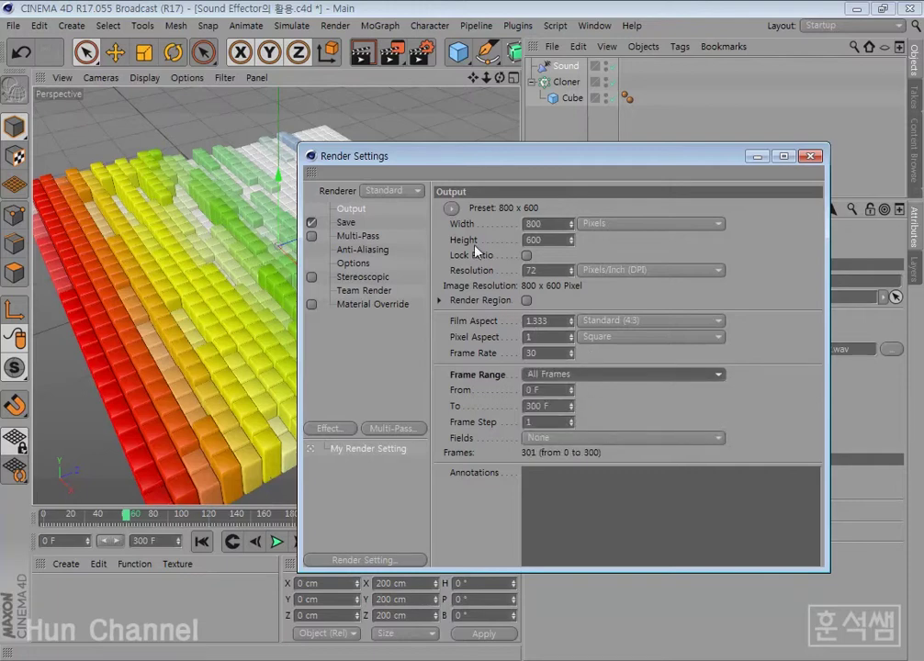
Show the Save page of Render Settings and its output format list
click(354, 226)
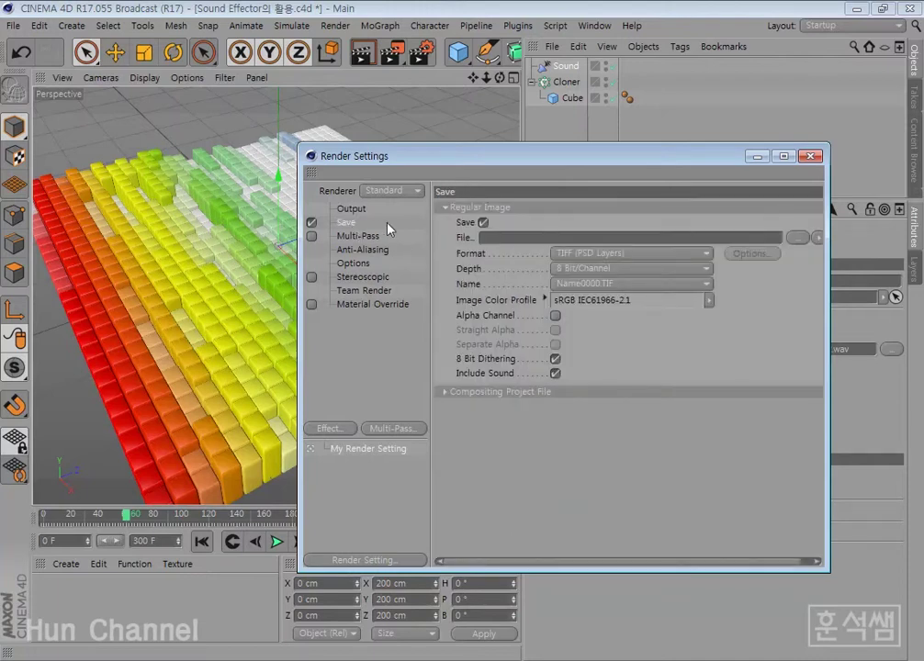
click(494, 373)
click(657, 262)
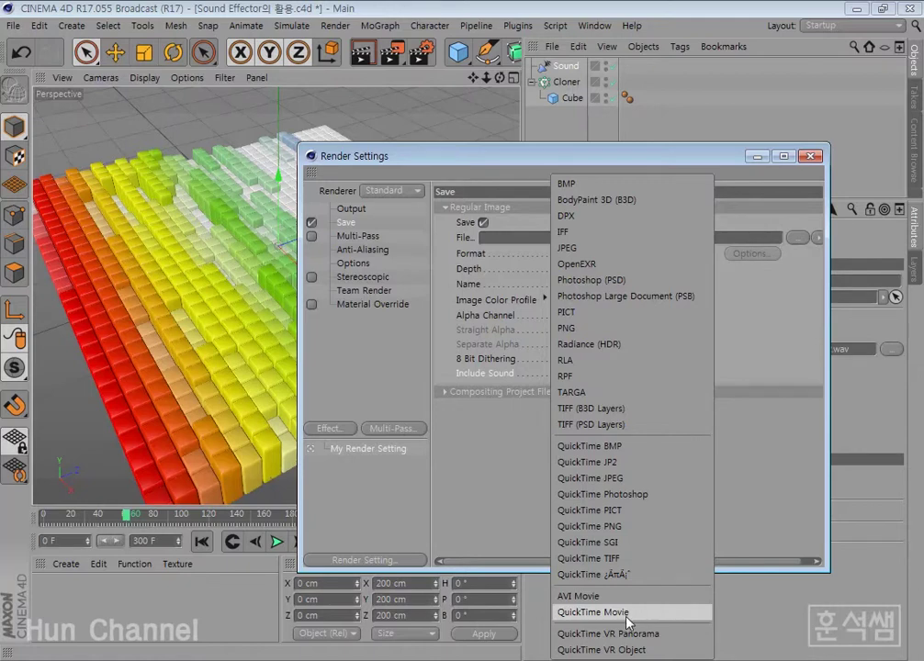
Save renders as a QuickTime Movie with H.264 compression at 30 fps
click(629, 612)
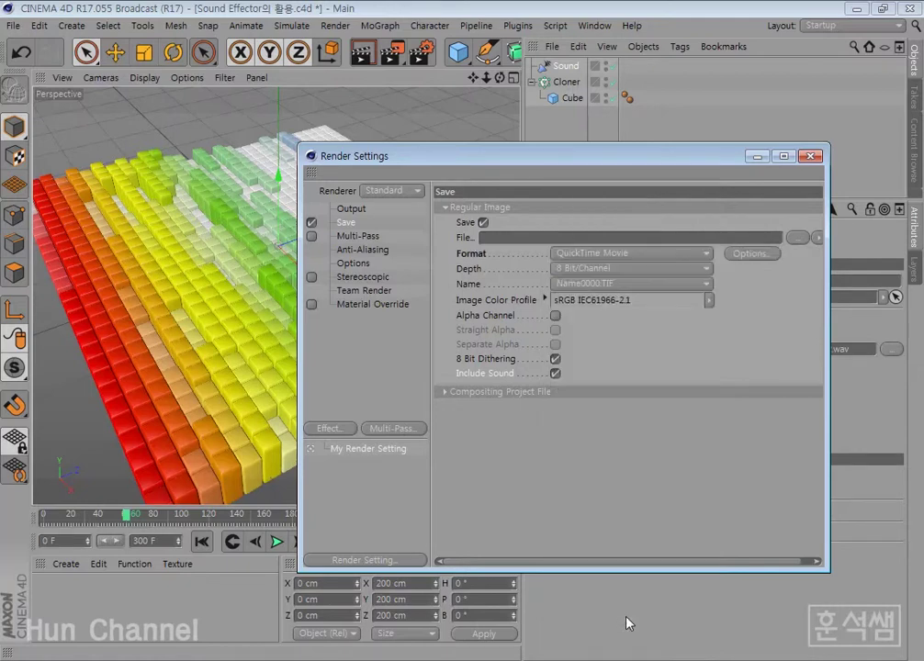
click(758, 256)
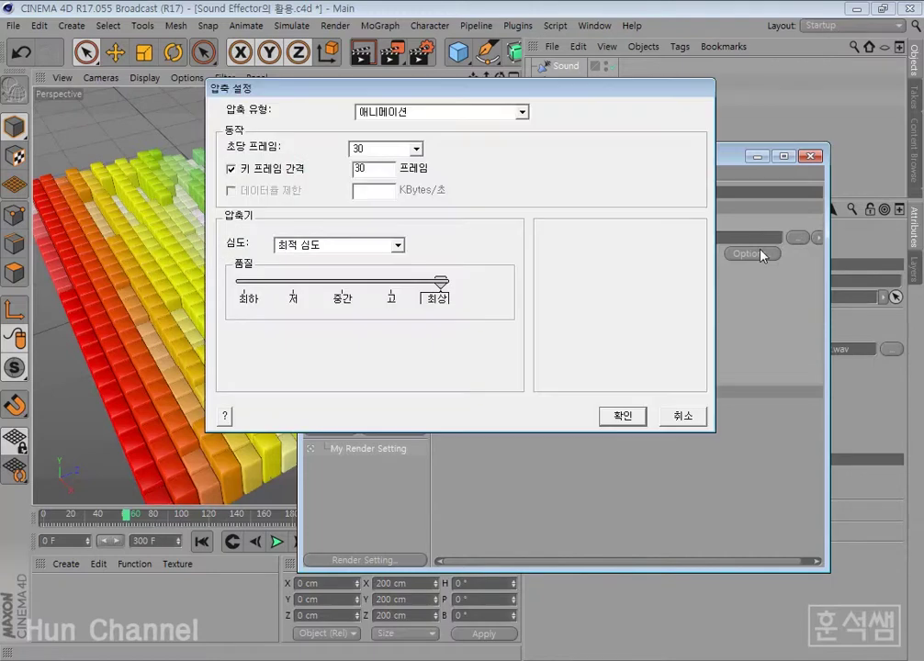
click(480, 117)
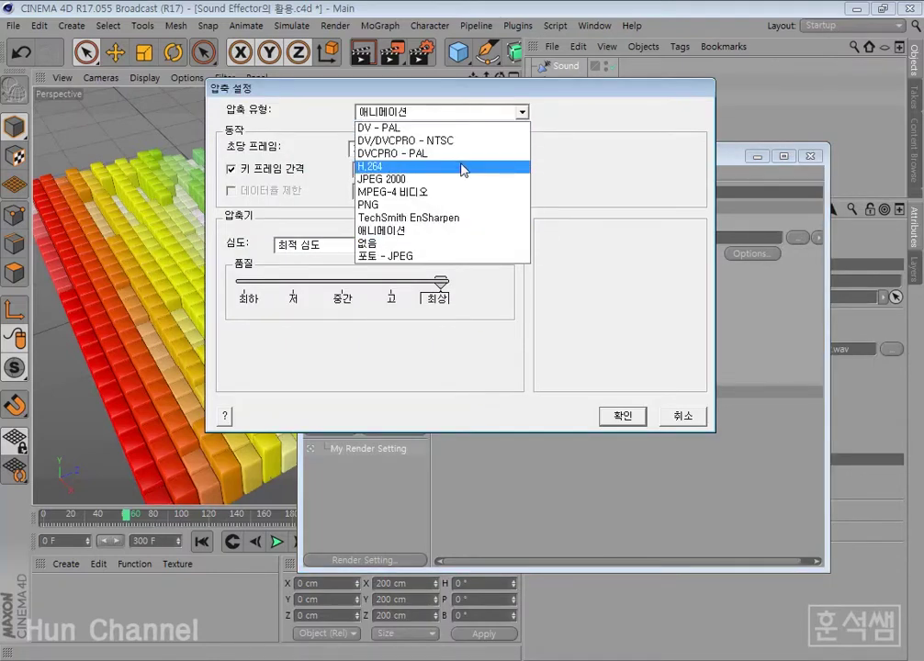
click(463, 170)
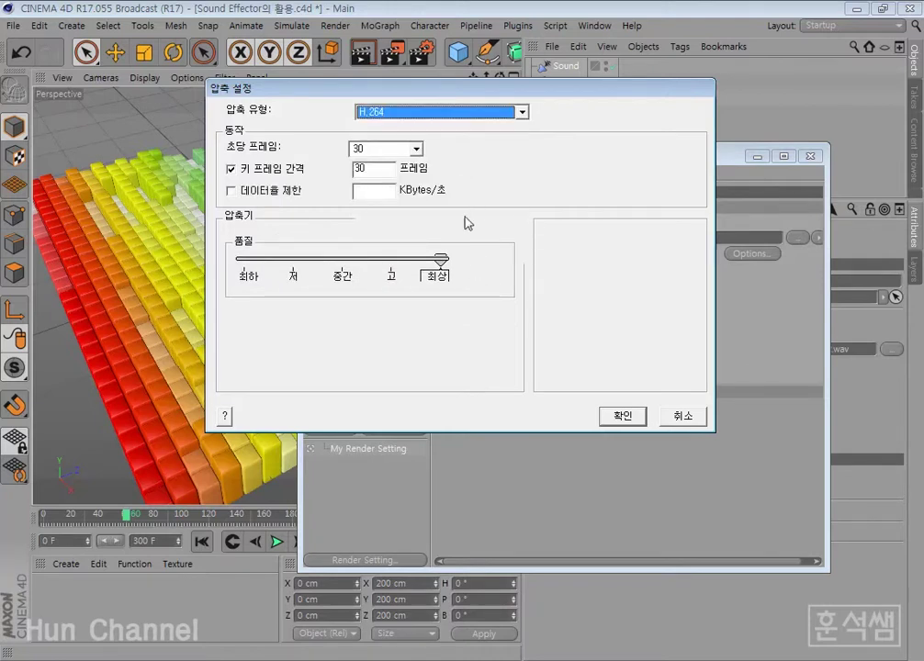
click(416, 149)
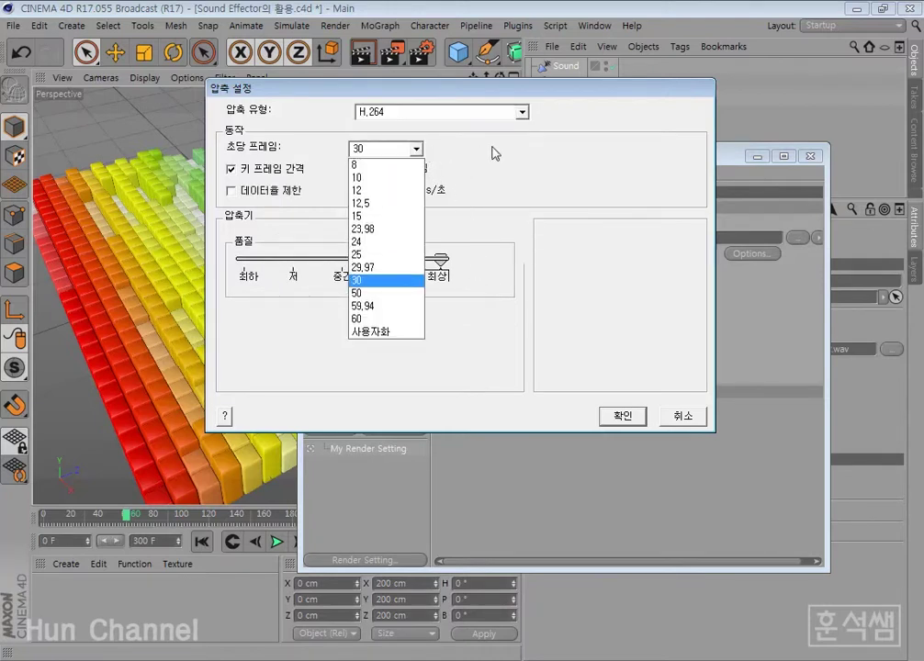
click(577, 184)
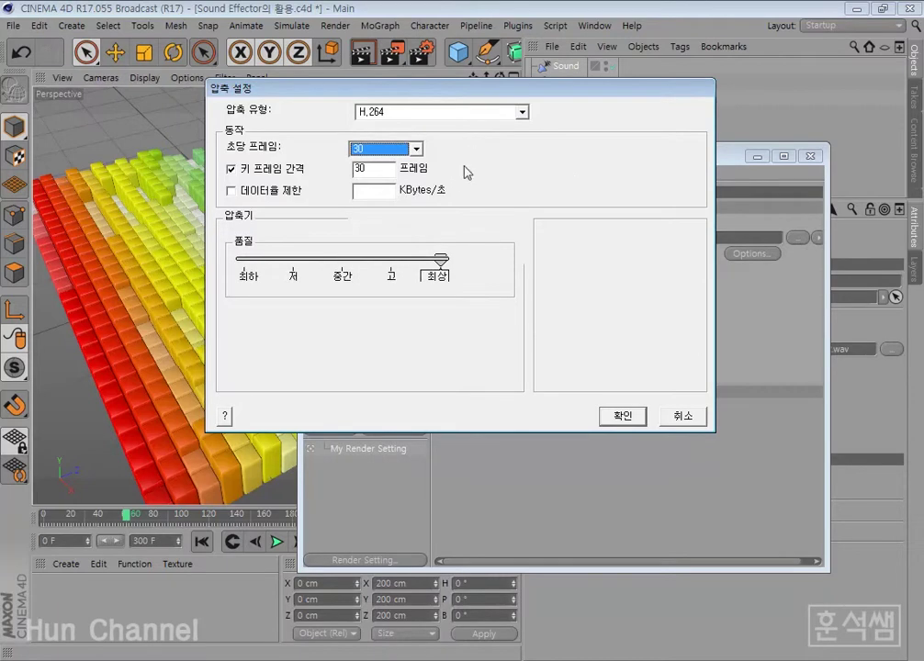
click(633, 420)
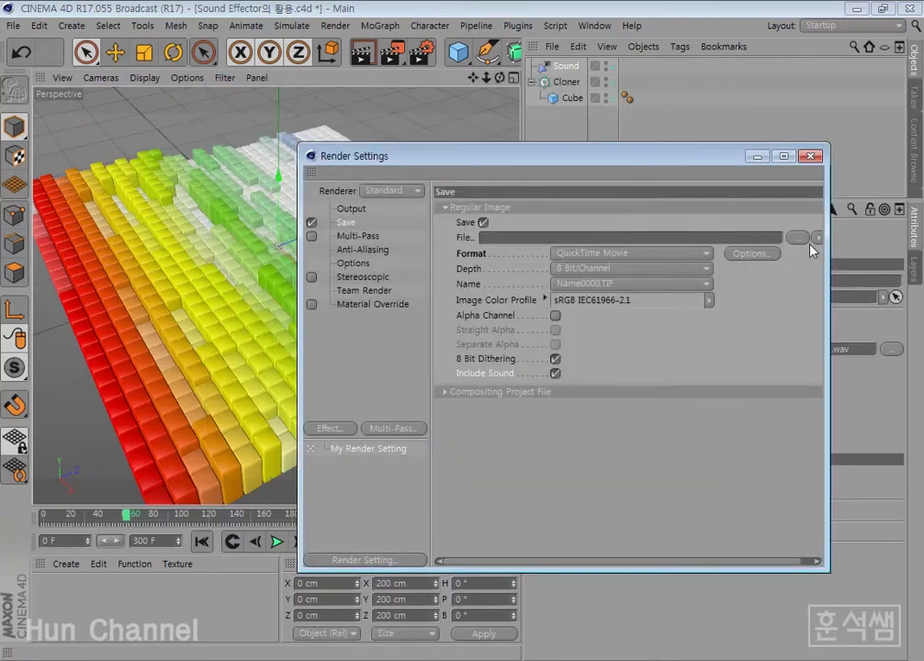
Set the render output file to 사운드 모션 in the 렌더링 영상 folder
drag(829, 262, 905, 257)
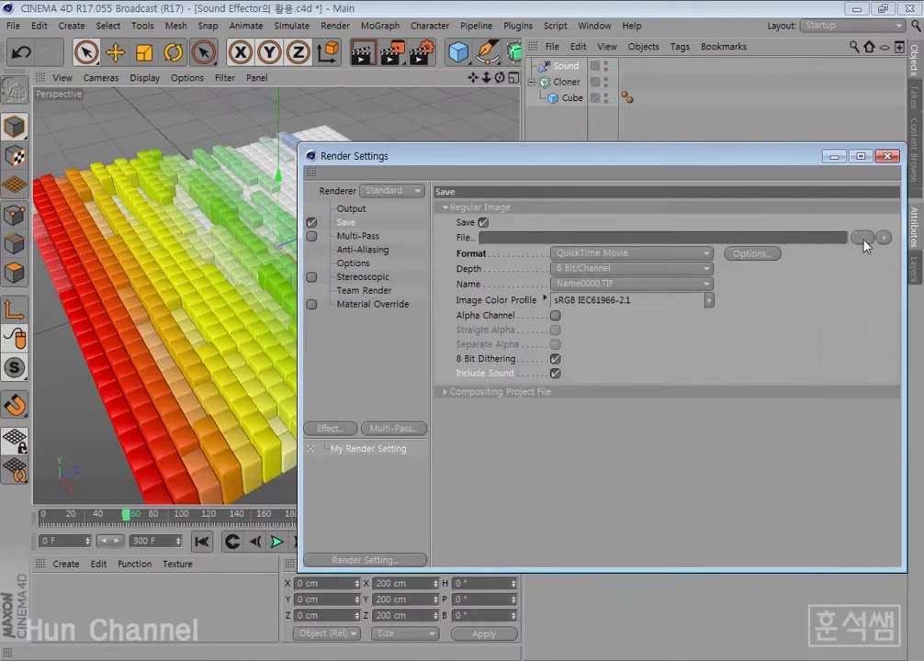
click(863, 239)
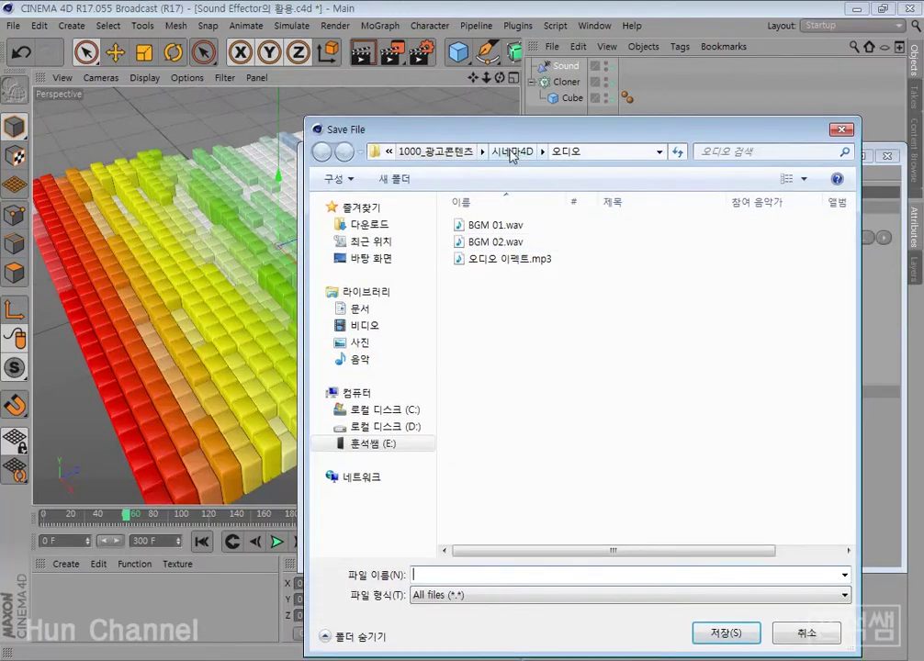
click(510, 152)
double_click(494, 241)
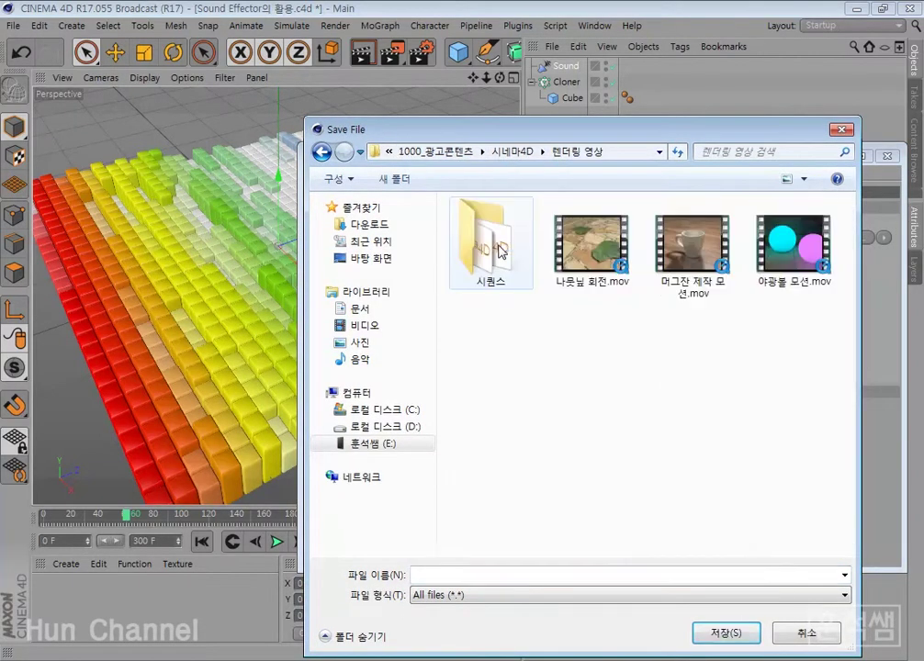
click(462, 571)
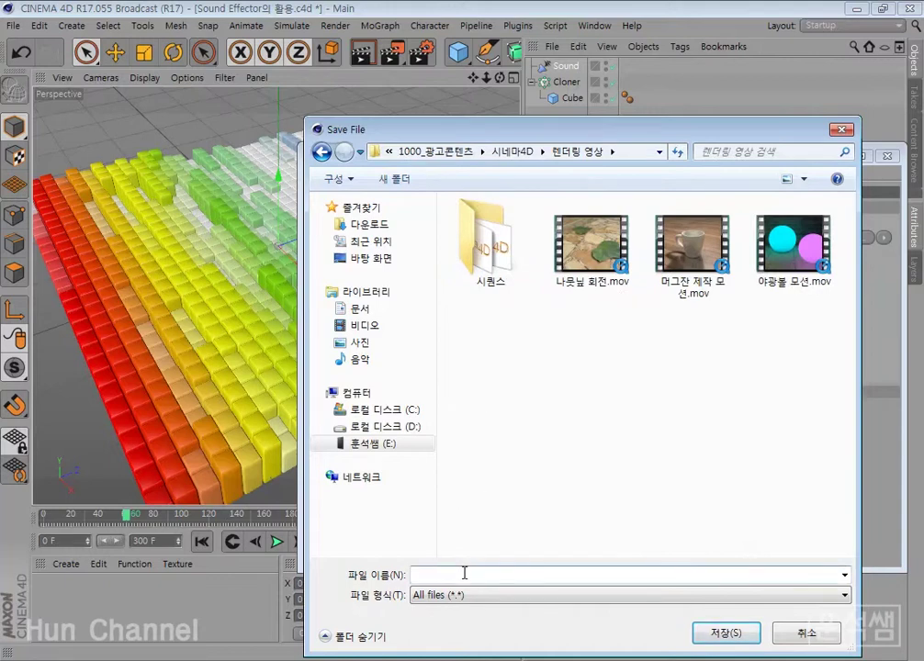
text(ㄴ)
key(BackSpace)
text(사운드 모)
text(션)
key(Right)
Confirm the 사운드 모션 output path and enable Alpha Channel
click(712, 634)
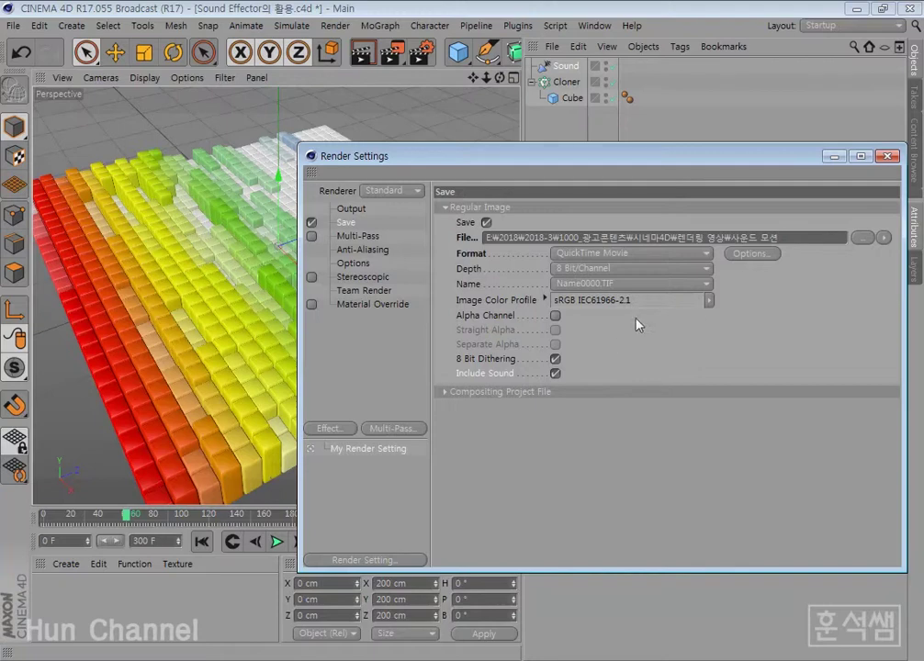
click(555, 316)
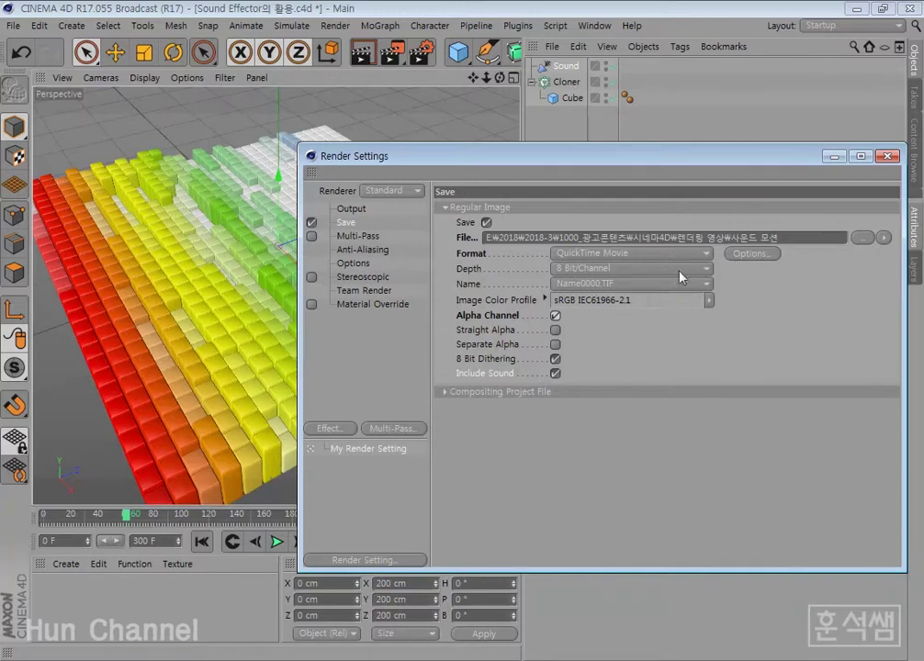
Render all 301 frames of the rainbow cube grid to the Picture Viewer and play them back
click(400, 58)
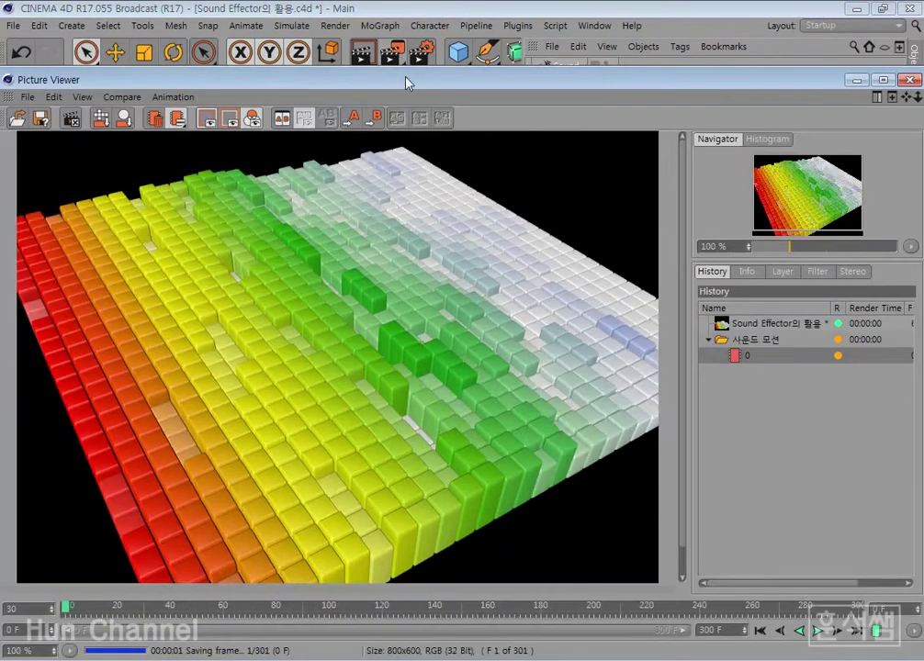
drag(406, 80, 399, 40)
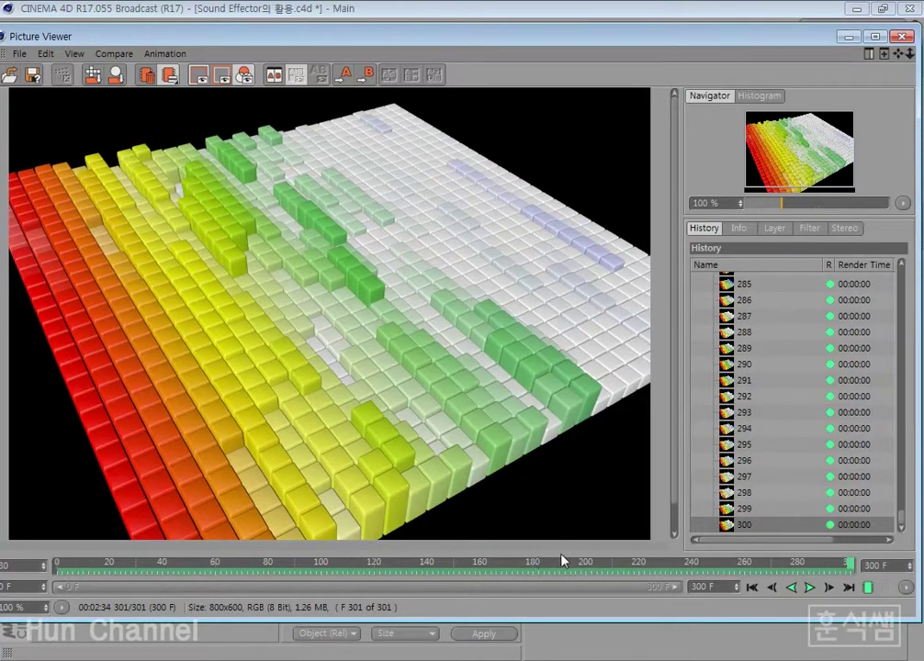
click(811, 590)
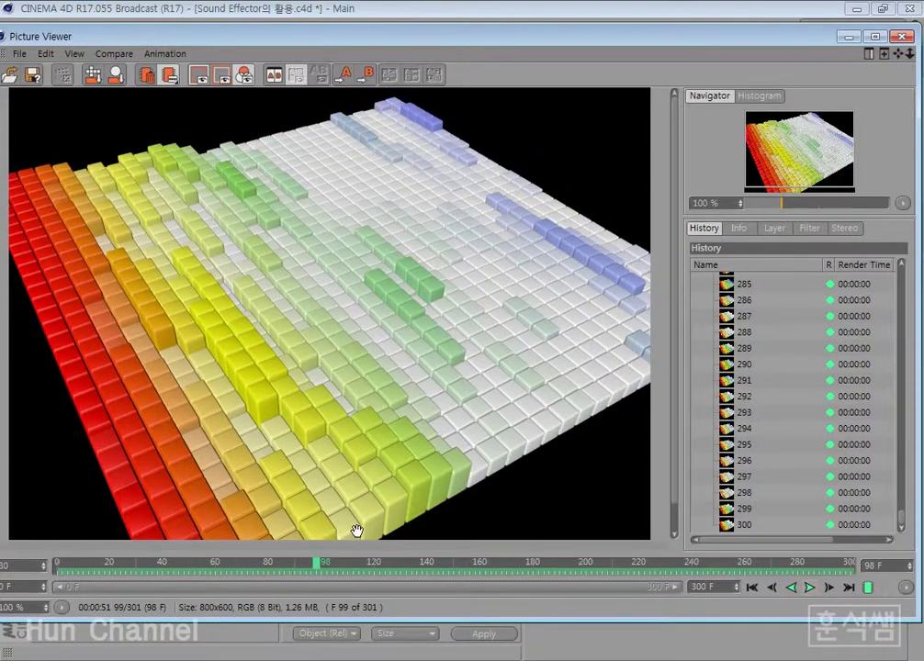
mouse_move(110, 640)
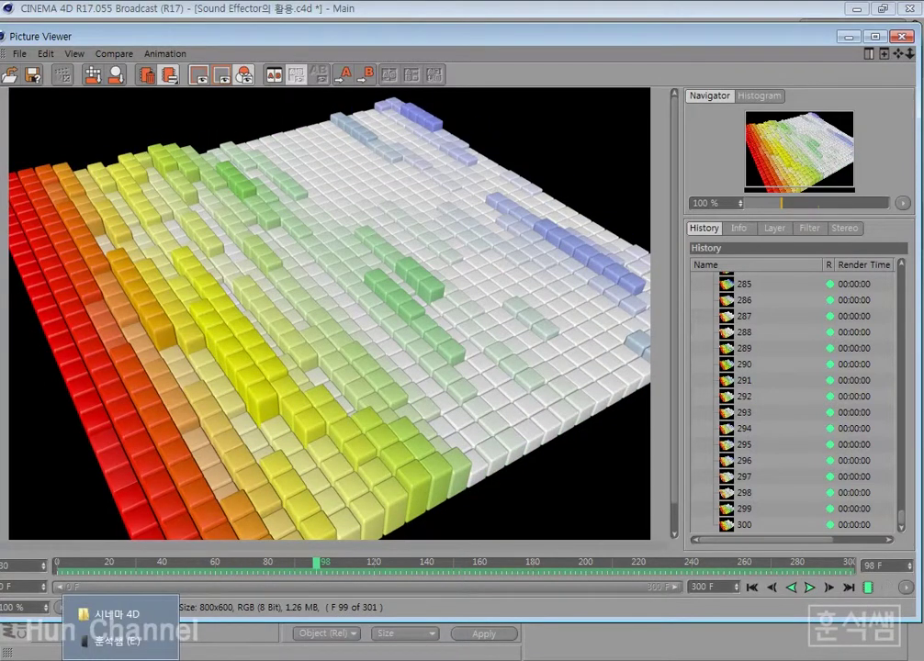
Bring up the Explorer window showing 사운드 모션.mov in the 렌더링 영상 folder
click(127, 621)
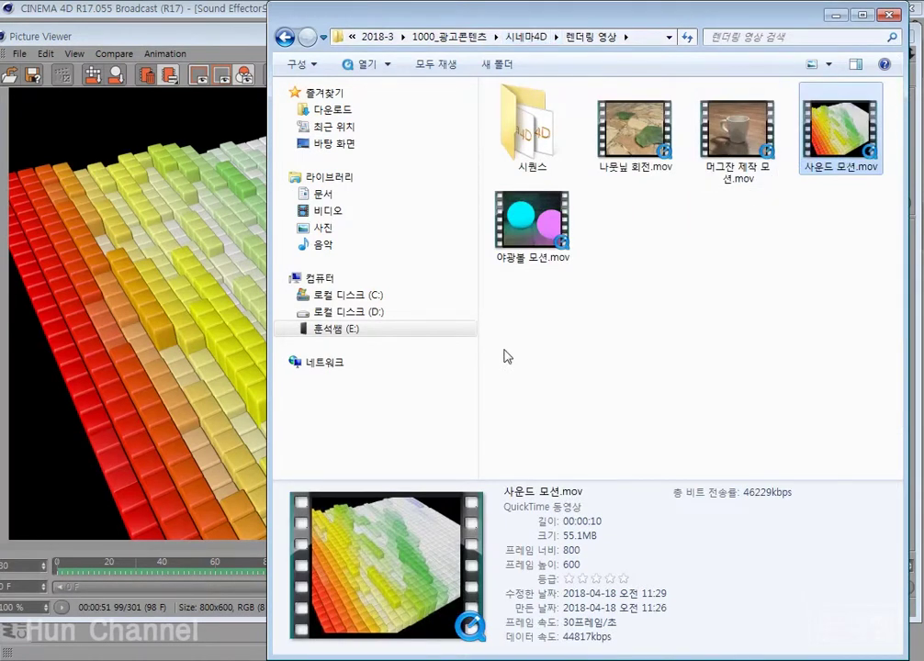
Open 사운드 모션.mov in QuickTime, play it and pause at 00:00:02, then minimize Explorer
mouse_move(376, 432)
double_click(390, 507)
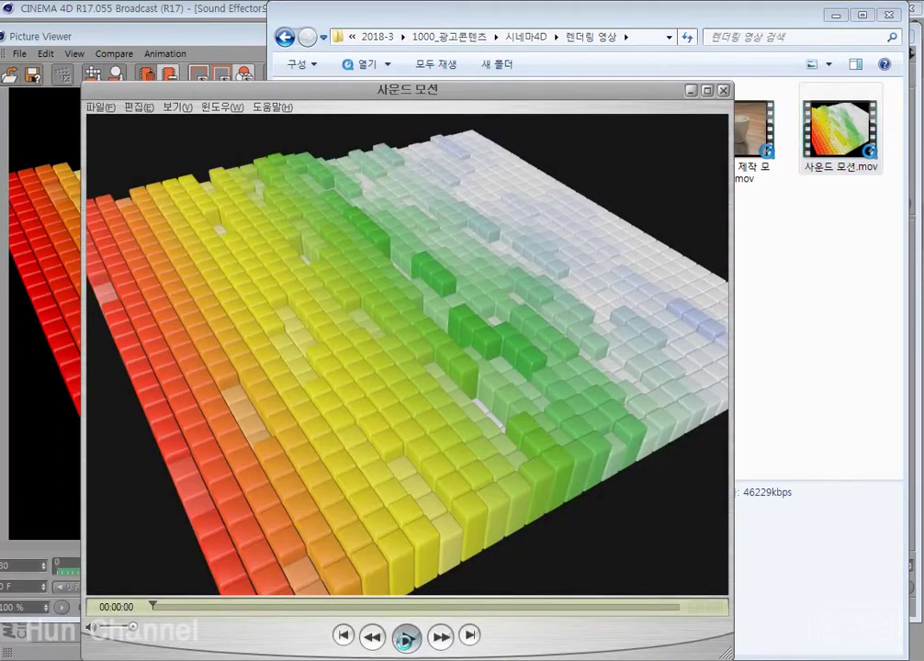
click(404, 636)
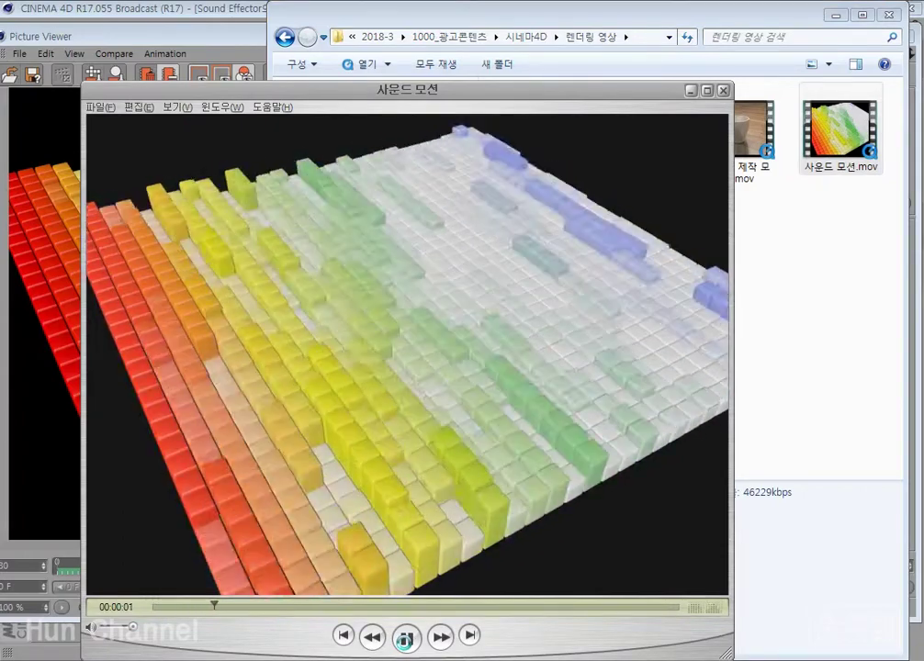
click(404, 636)
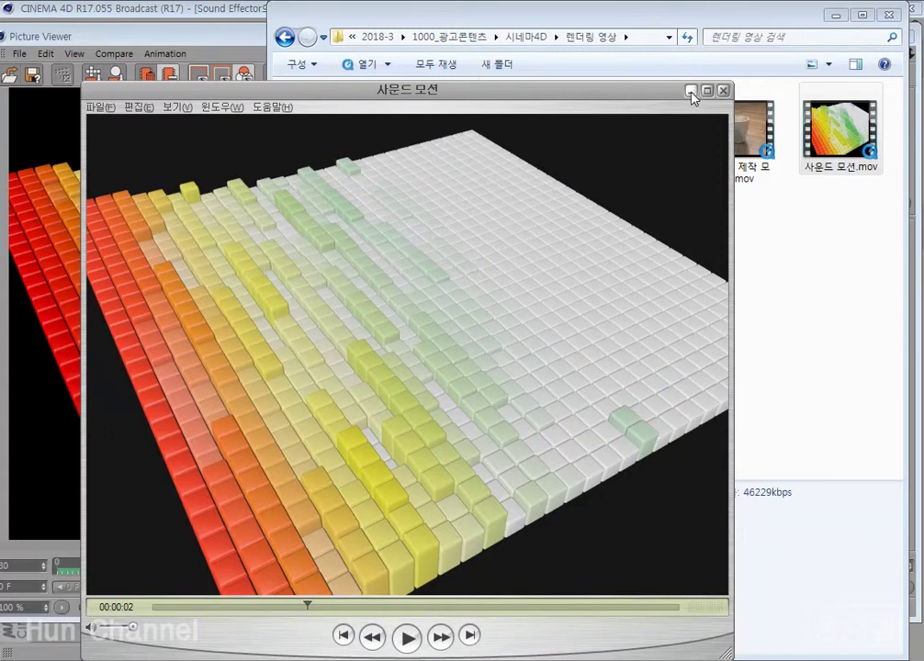
click(834, 16)
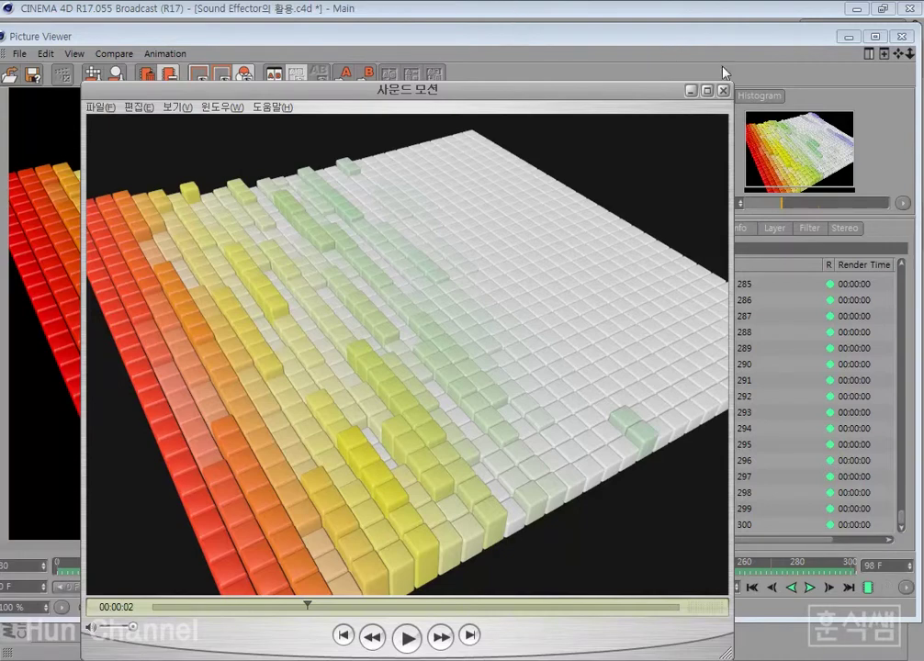
Minimize the Picture Viewer, review Render Settings and the Dope Sheet Timeline, close both, and list open scenes
click(848, 36)
key(ctrl+b)
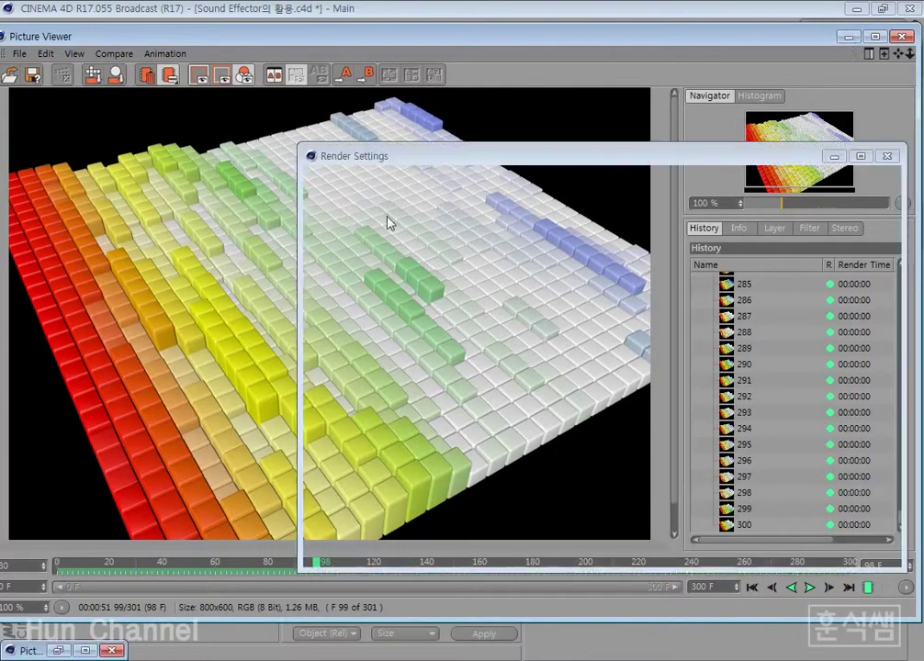
click(603, 27)
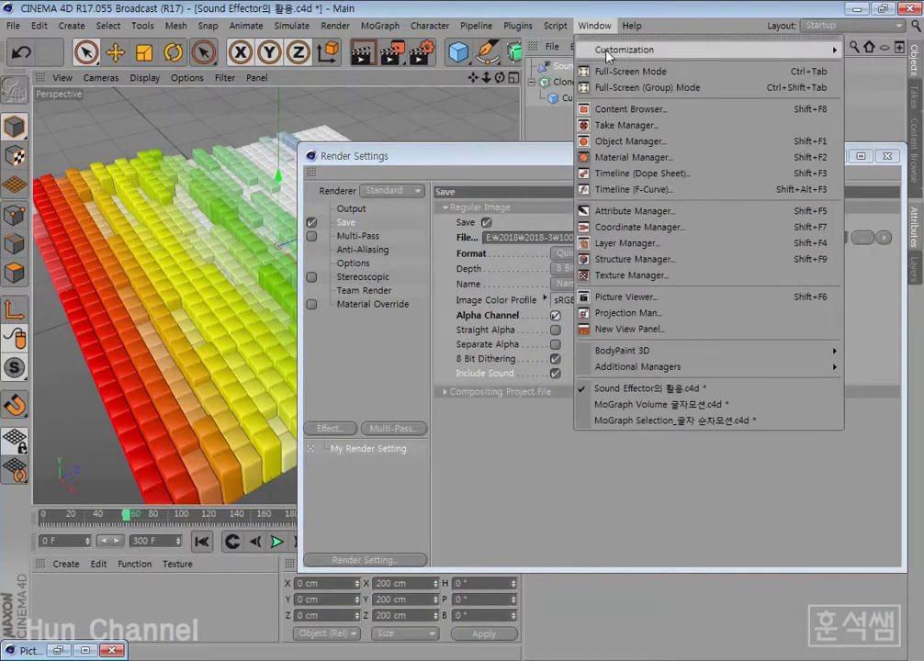
click(623, 178)
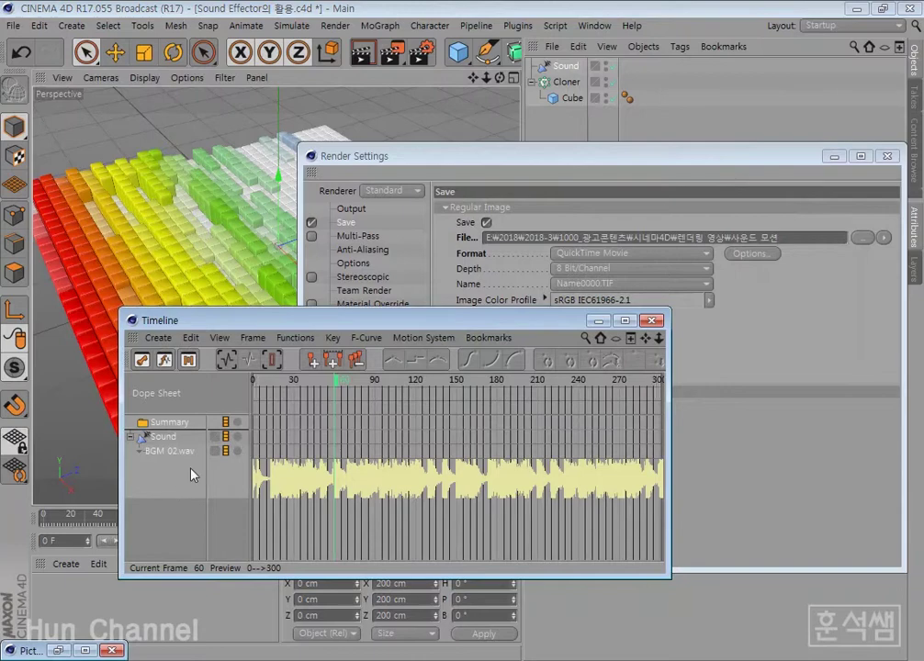
click(888, 156)
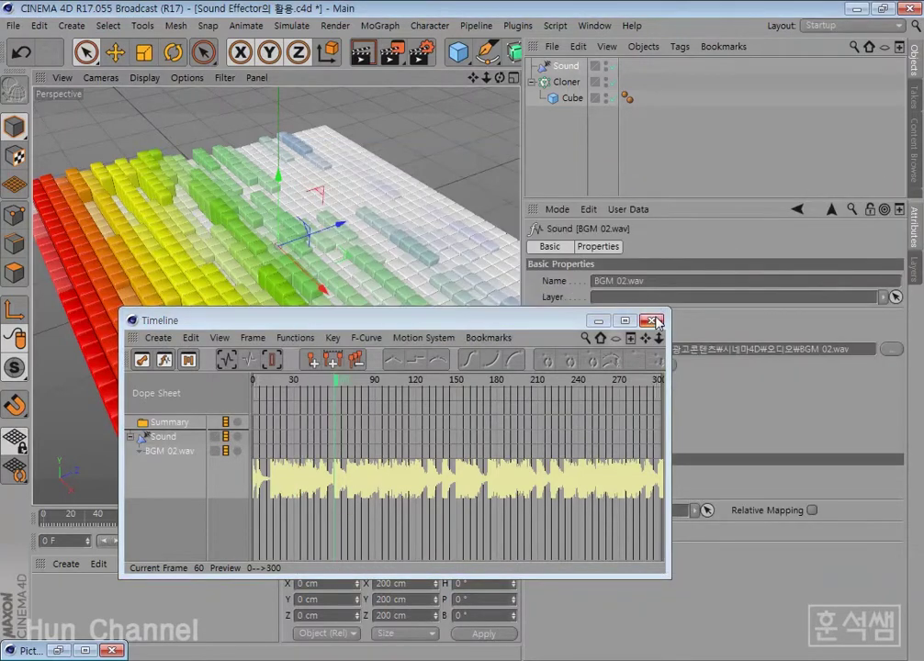
click(651, 321)
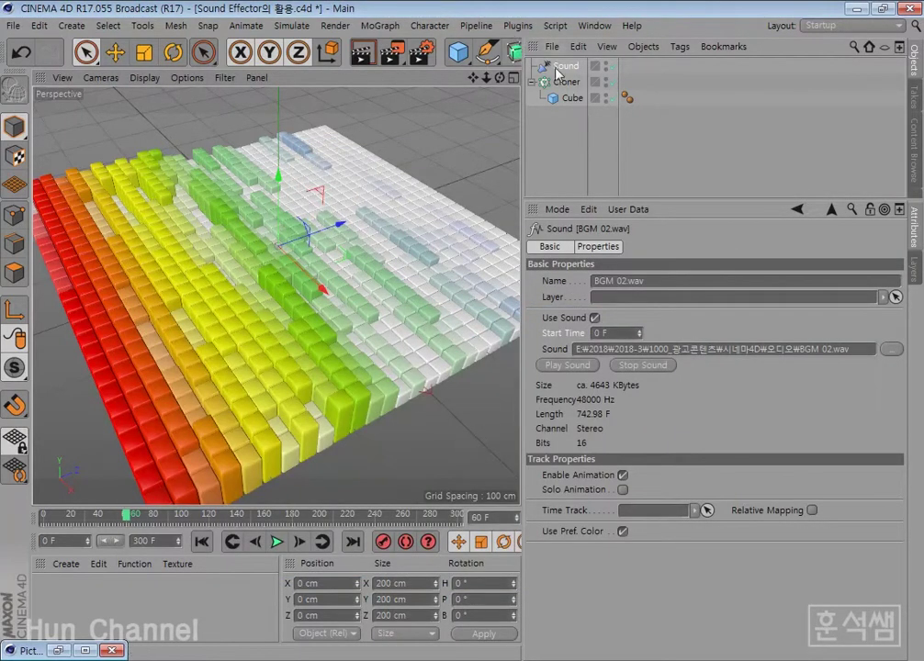
click(595, 26)
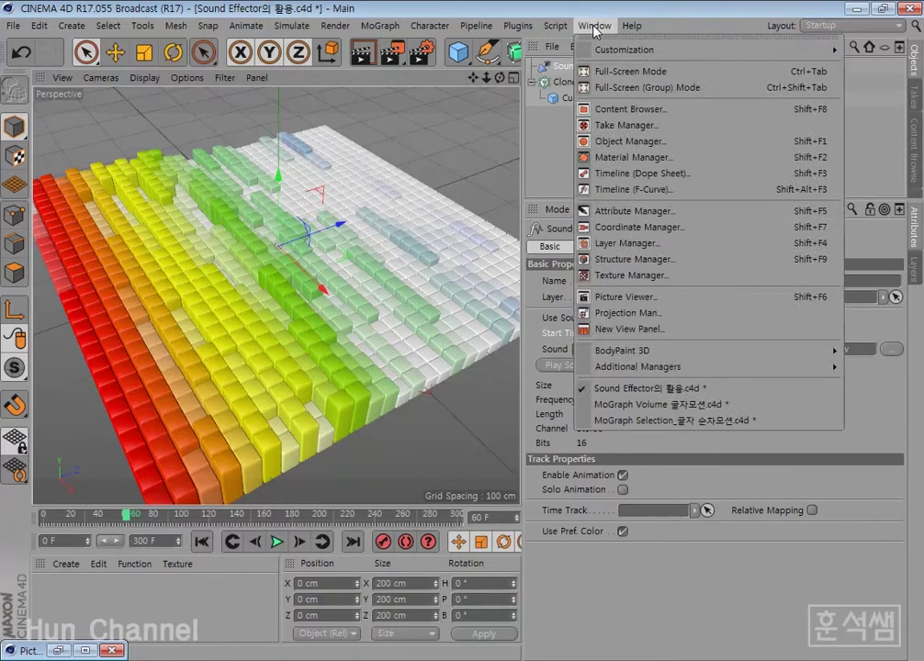
Switch to the MoGraph Volume 글자모션 scene and preview its text animation
click(627, 404)
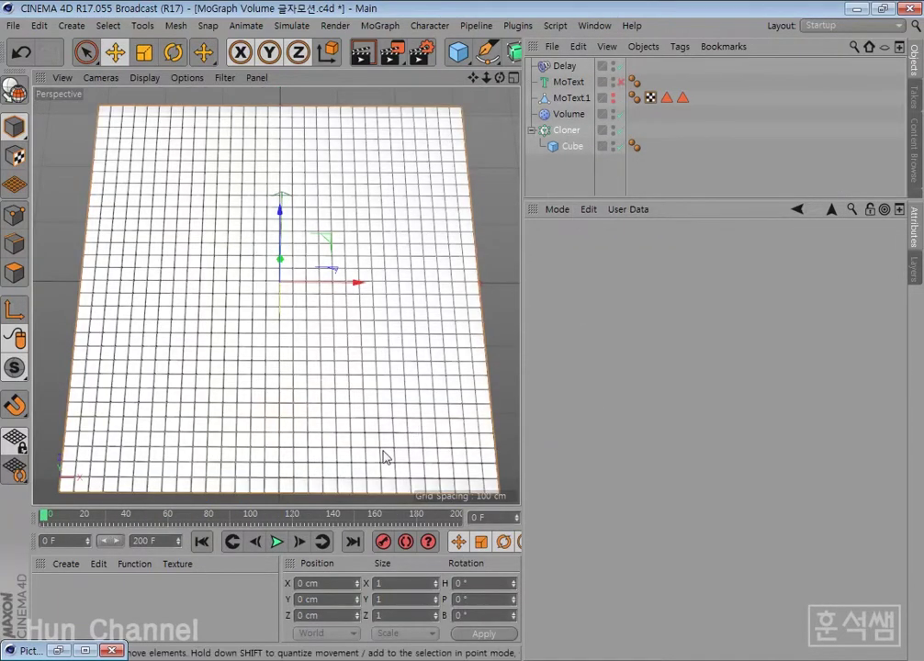
click(276, 542)
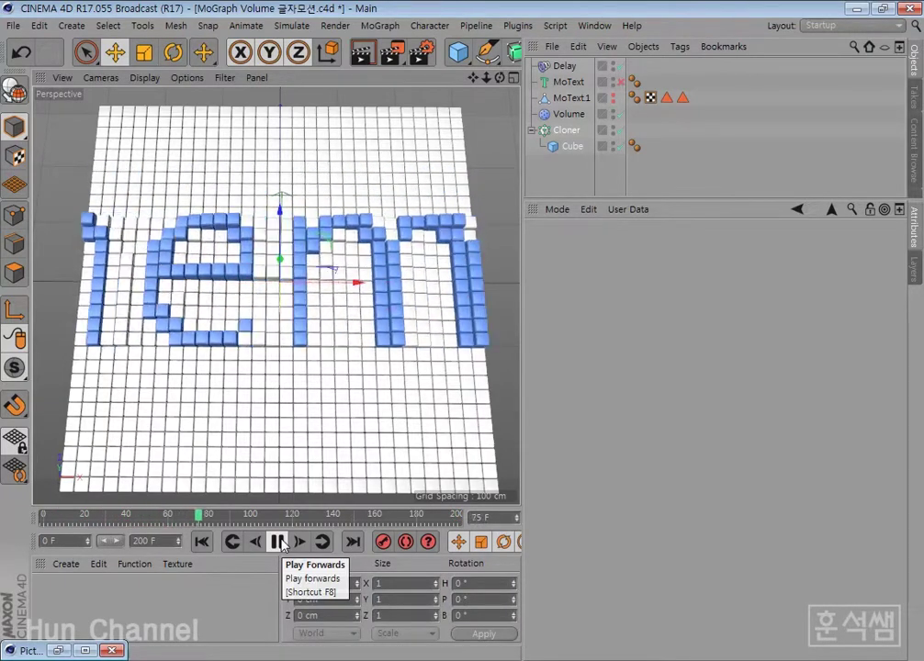
click(278, 542)
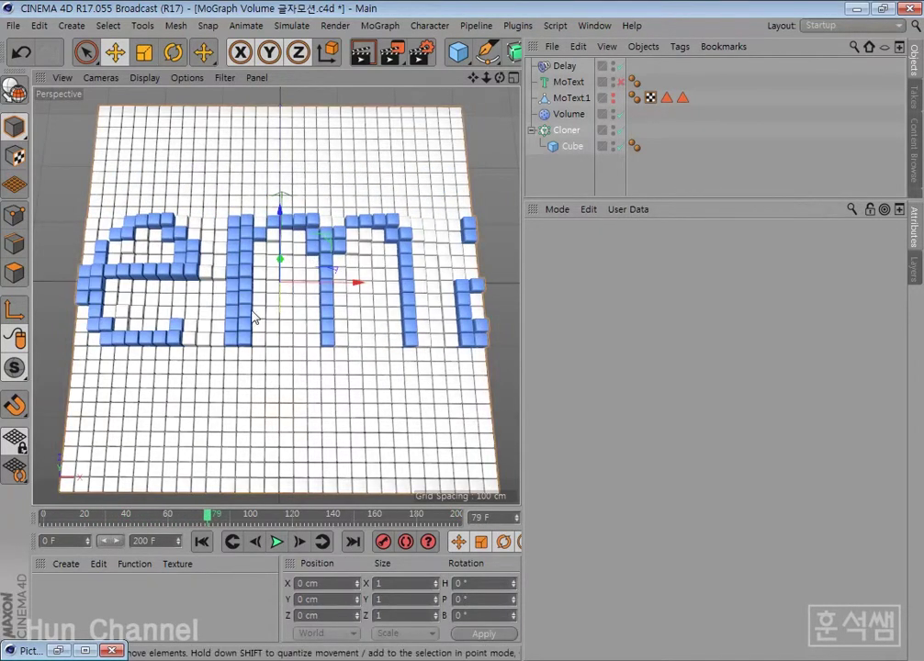
Check the Render Settings output format, leaving it as TIFF (PSD Layers)
click(421, 53)
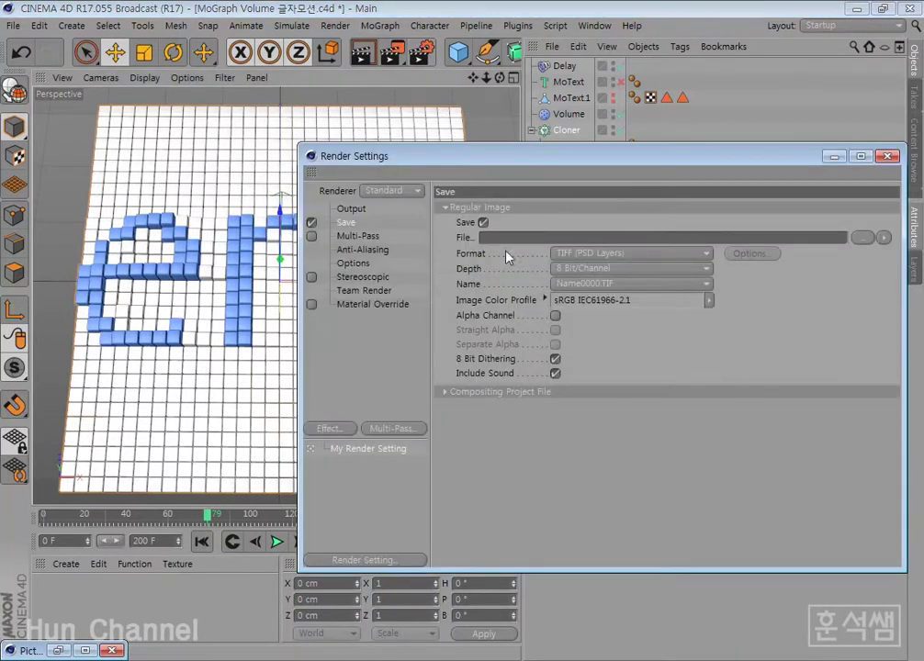
click(578, 256)
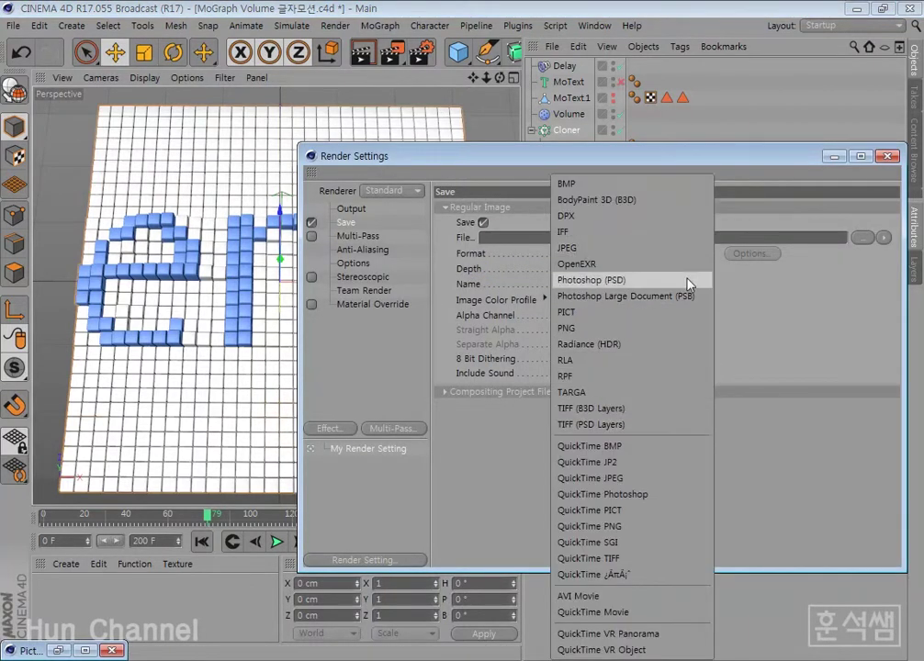
click(822, 327)
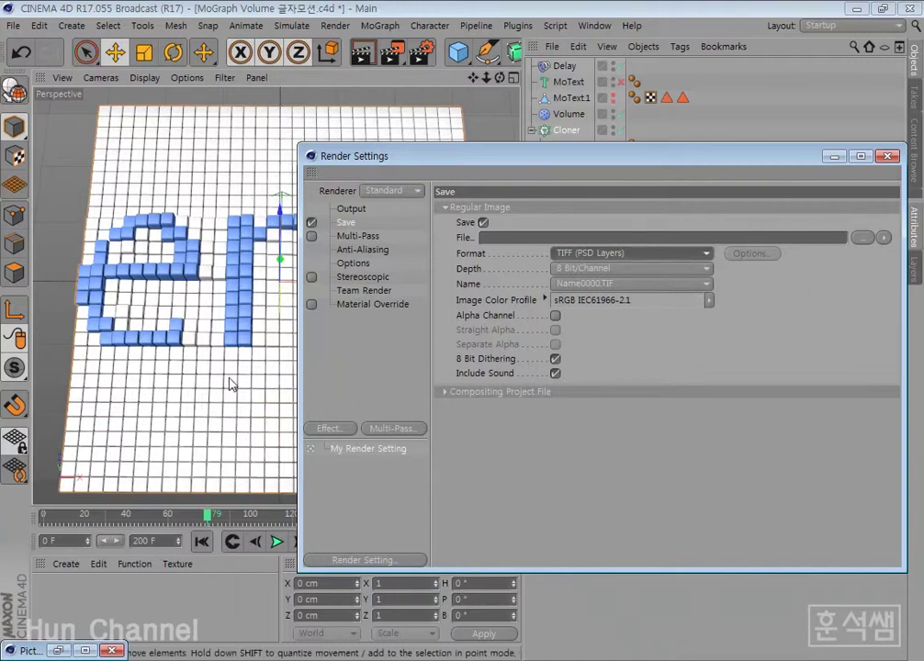
click(885, 158)
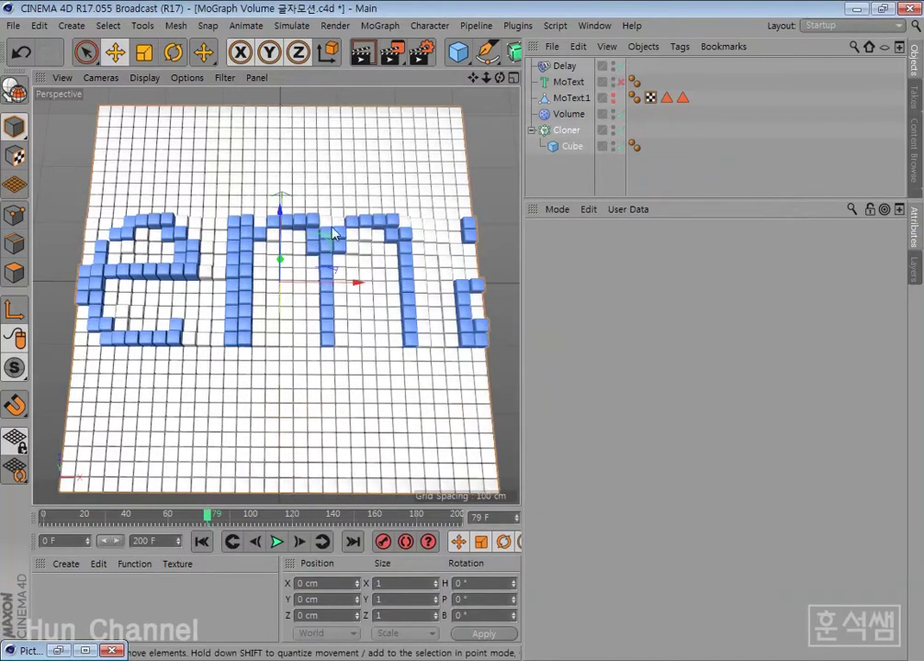
Open the Dope Sheet Timeline and expand MoText1's Position to show the Position . X track
click(595, 26)
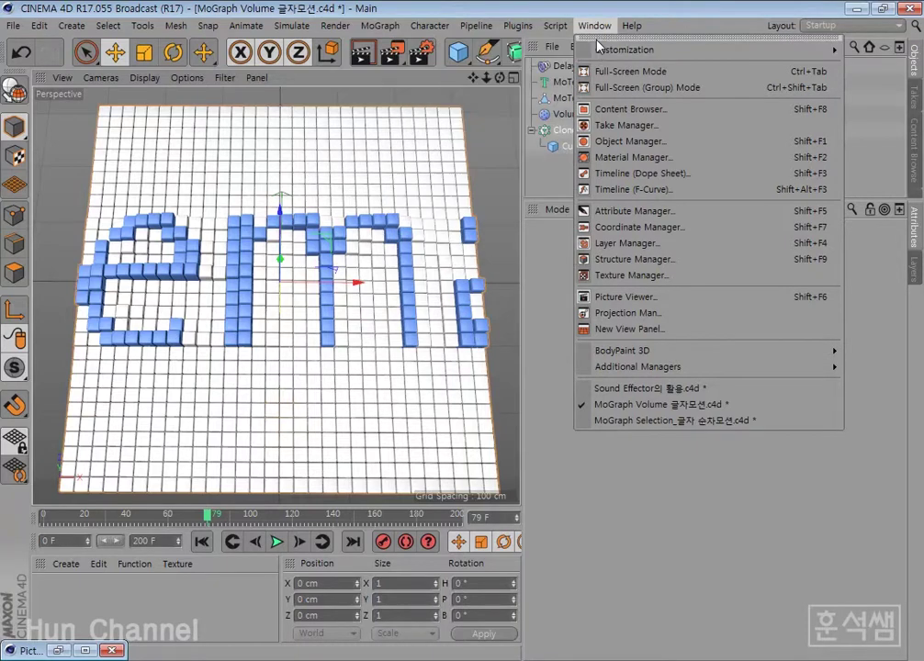
click(626, 180)
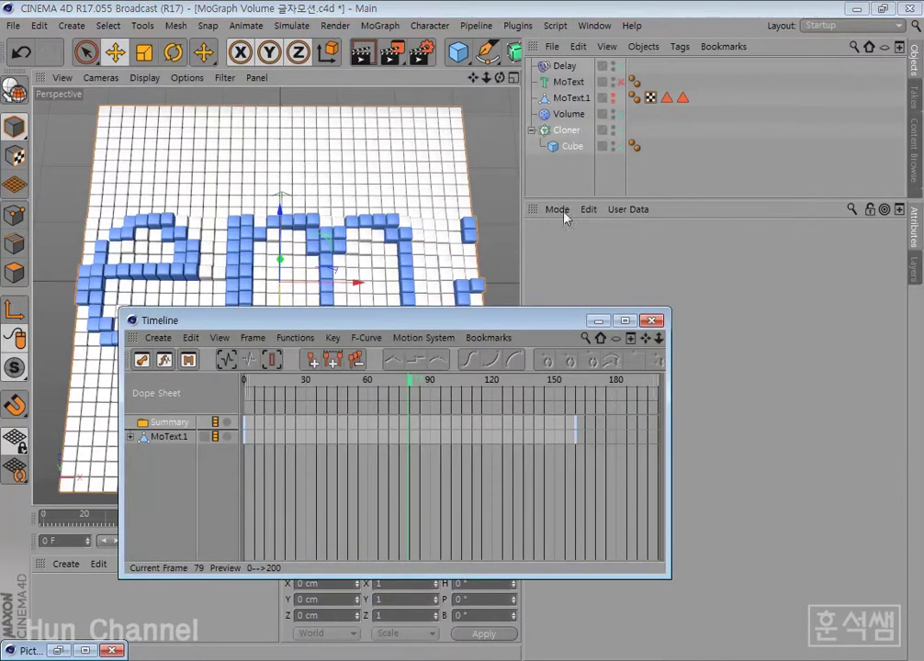
drag(502, 320, 569, 219)
click(195, 336)
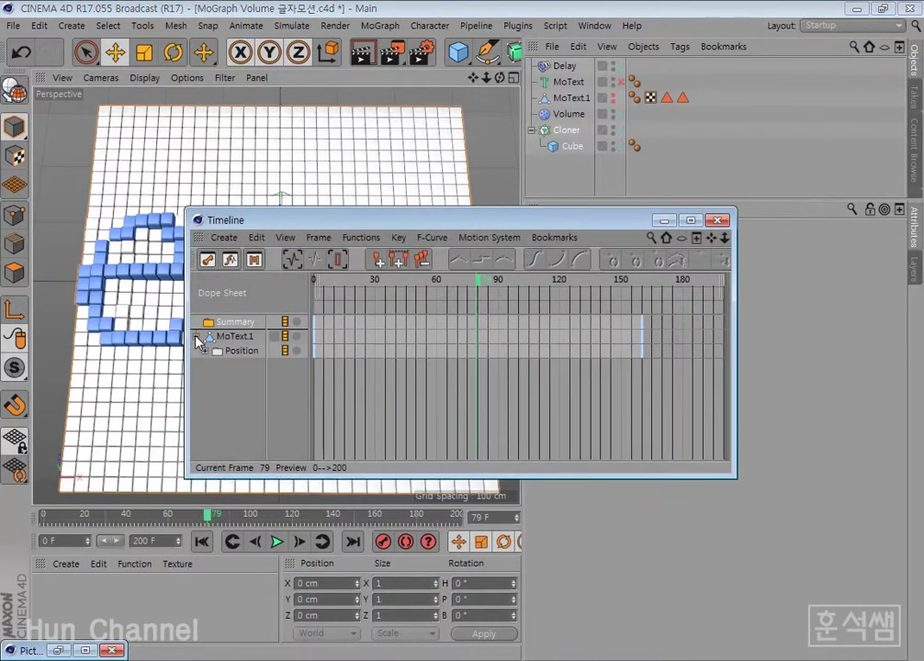
click(204, 351)
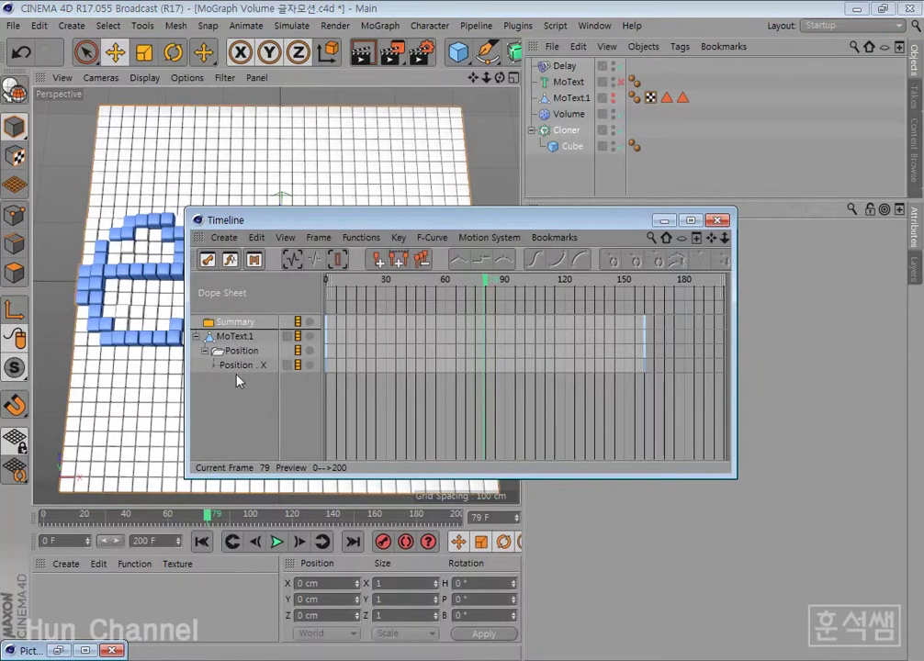
Add Sound special tracks under the Cloner and Cube, then move the Timeline aside
right_click(241, 390)
mouse_move(300, 415)
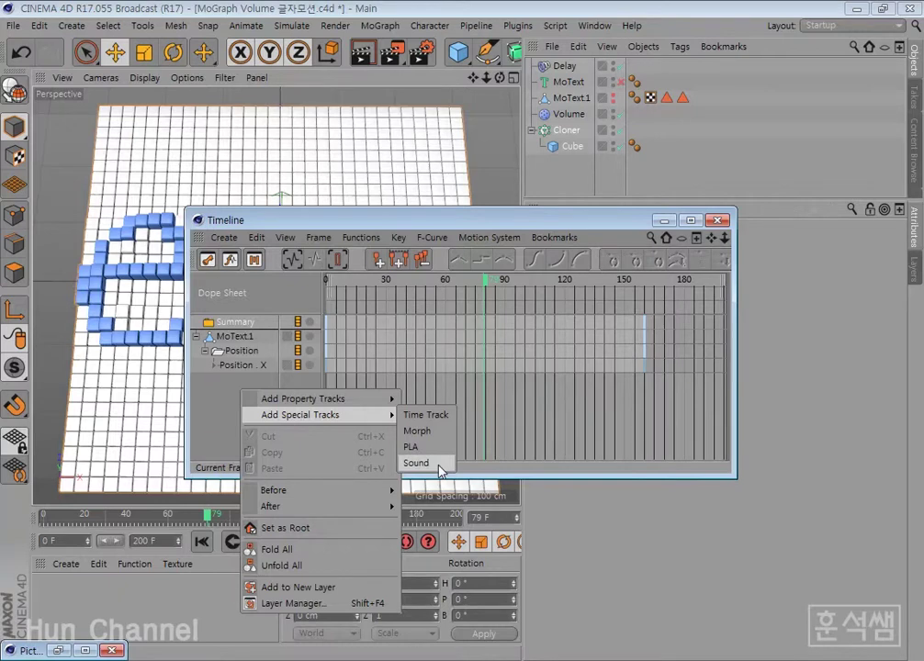
click(439, 468)
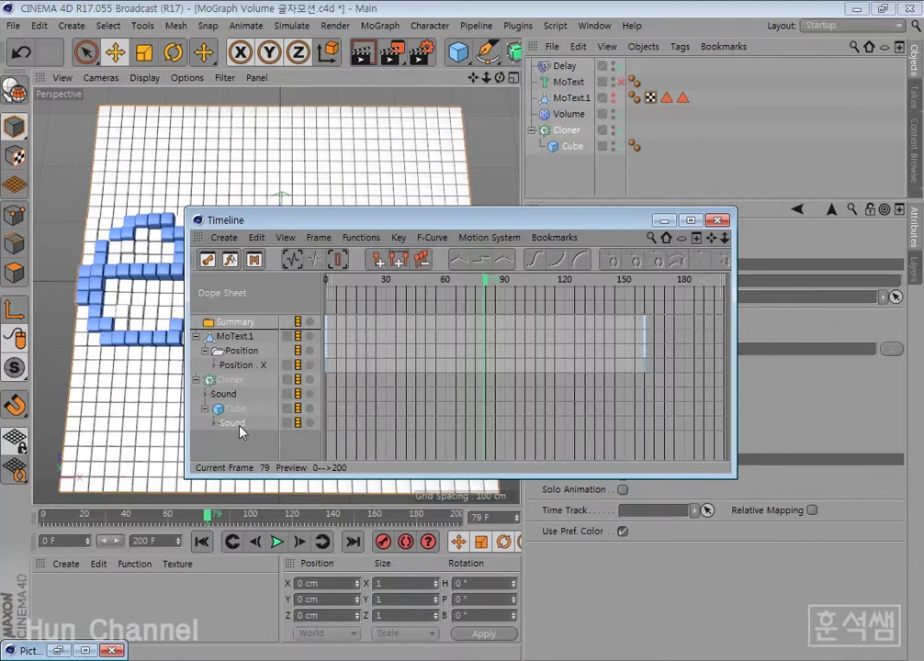
drag(639, 231, 571, 73)
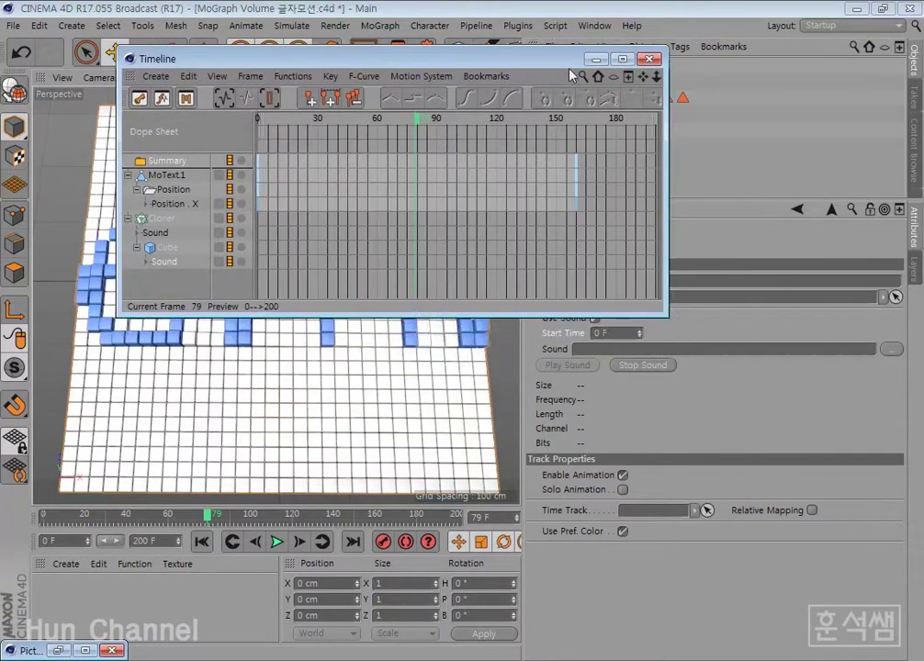
Load BGM 02.wav from the 오디오 folder into the Cube's Sound track
click(891, 349)
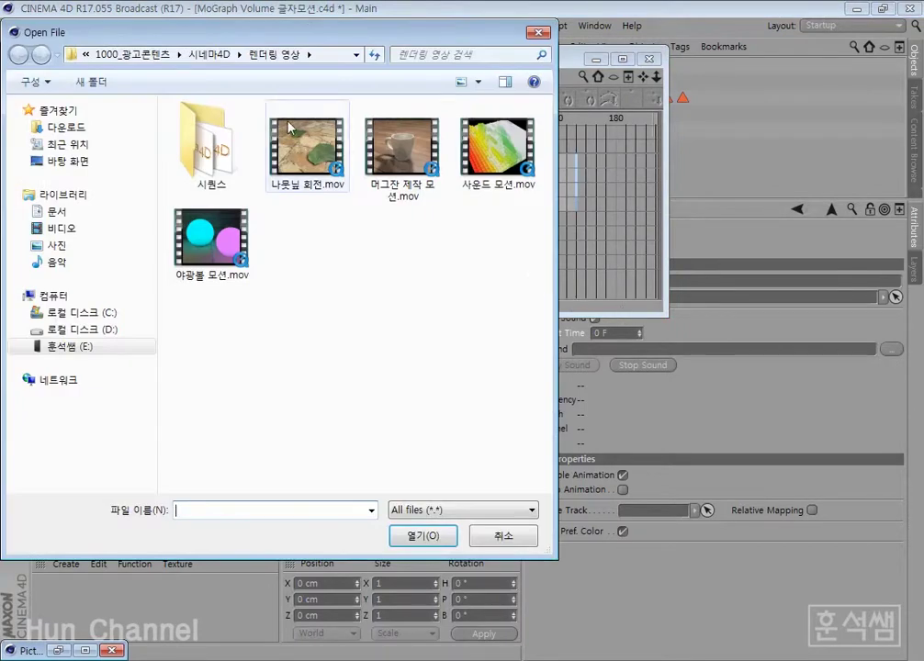
click(220, 55)
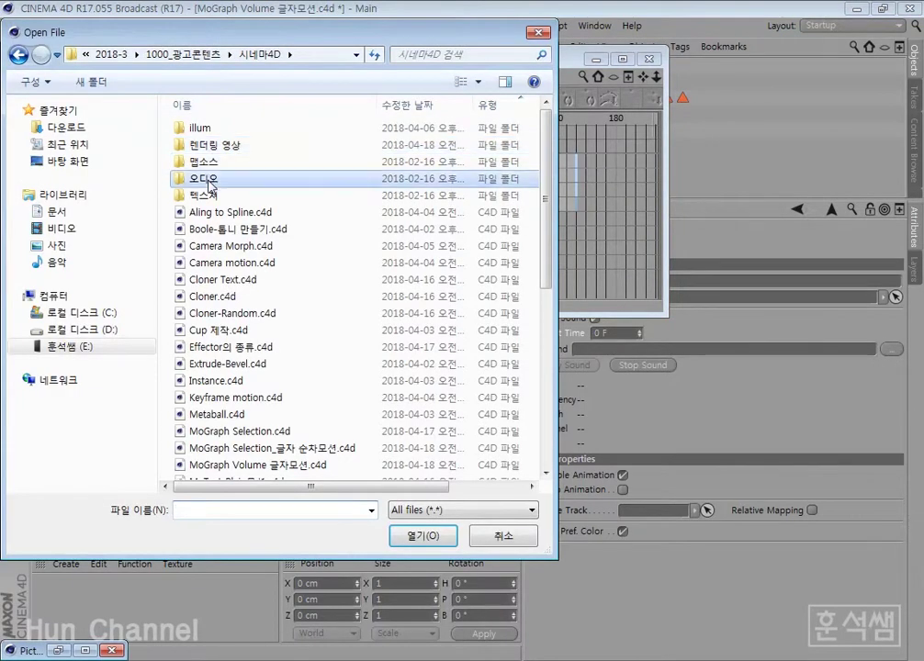
double_click(208, 180)
click(200, 145)
click(200, 146)
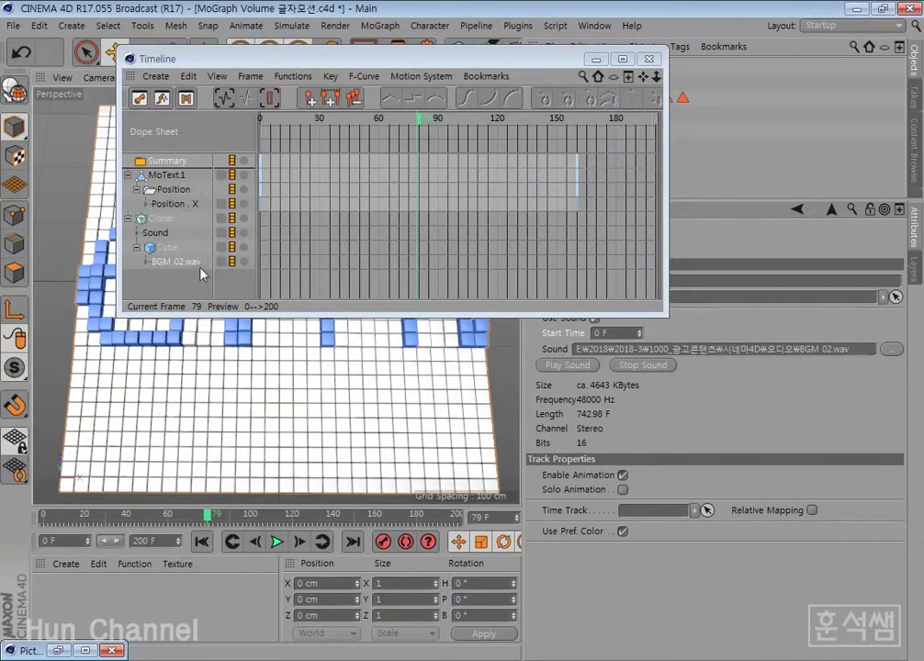
Replace the sound with 오디오 이펙트.mp3 and preview it
click(891, 349)
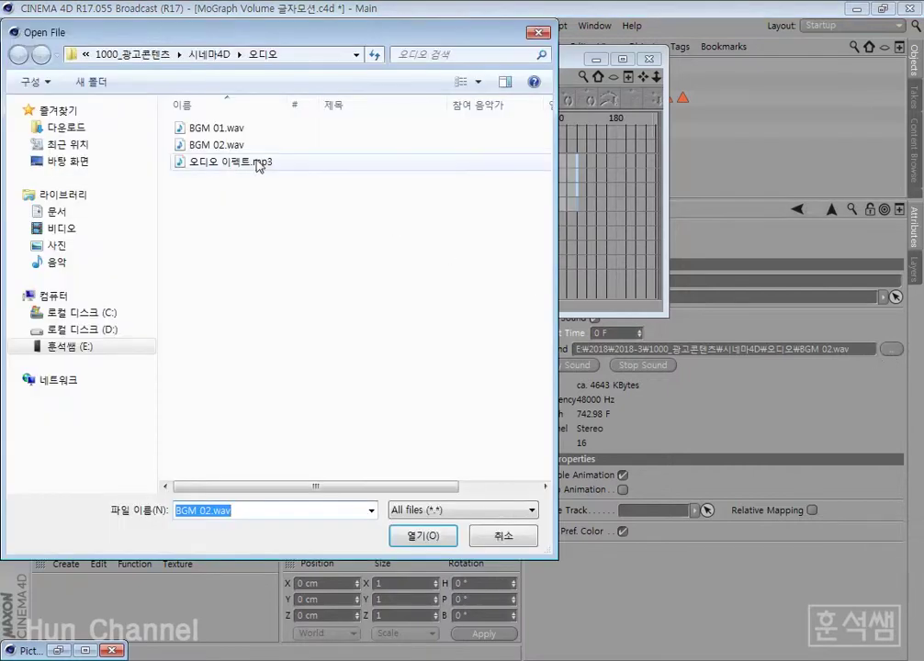
double_click(237, 159)
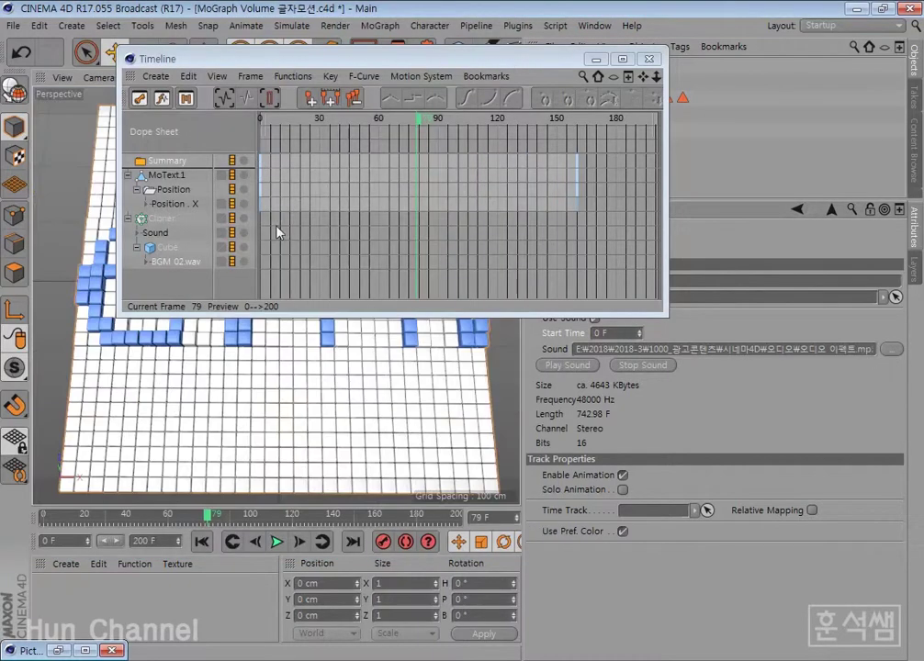
click(570, 365)
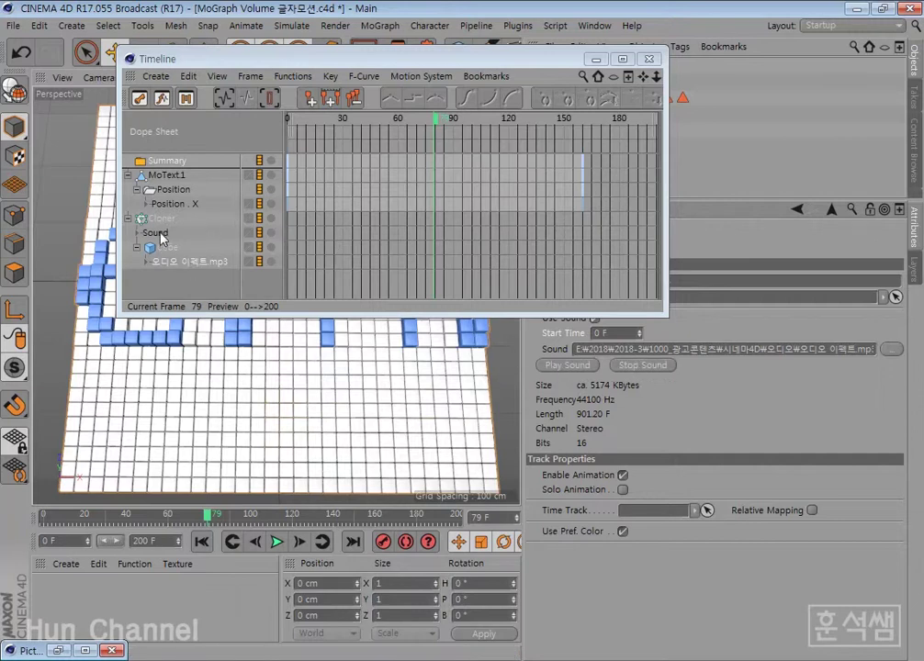
right_click(184, 282)
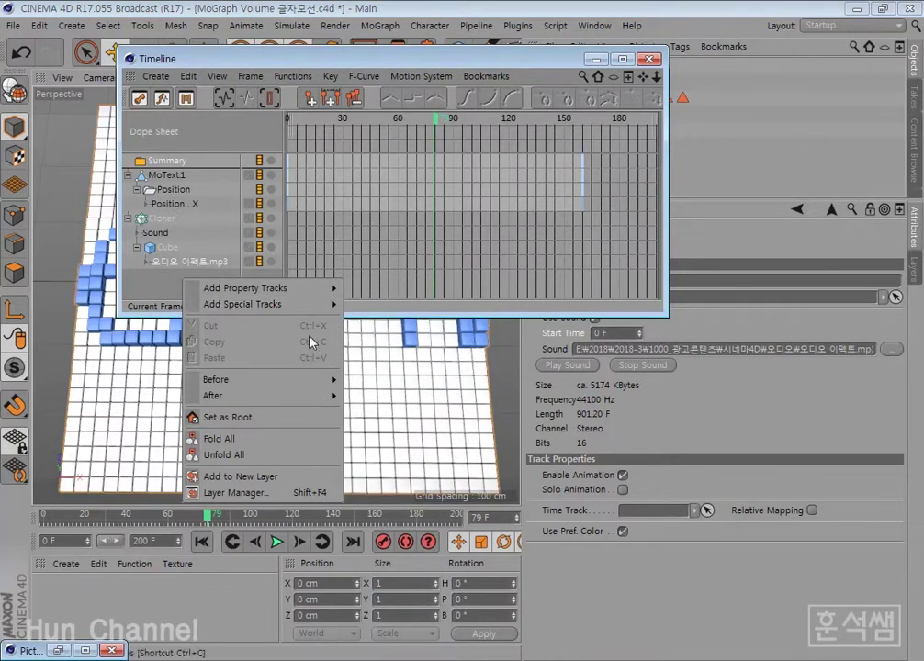
click(145, 267)
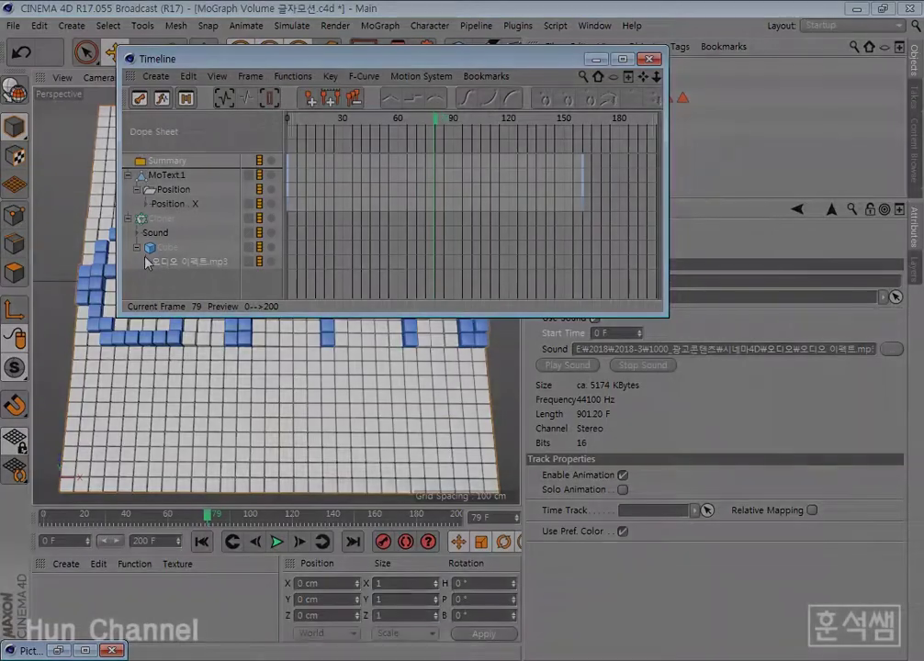